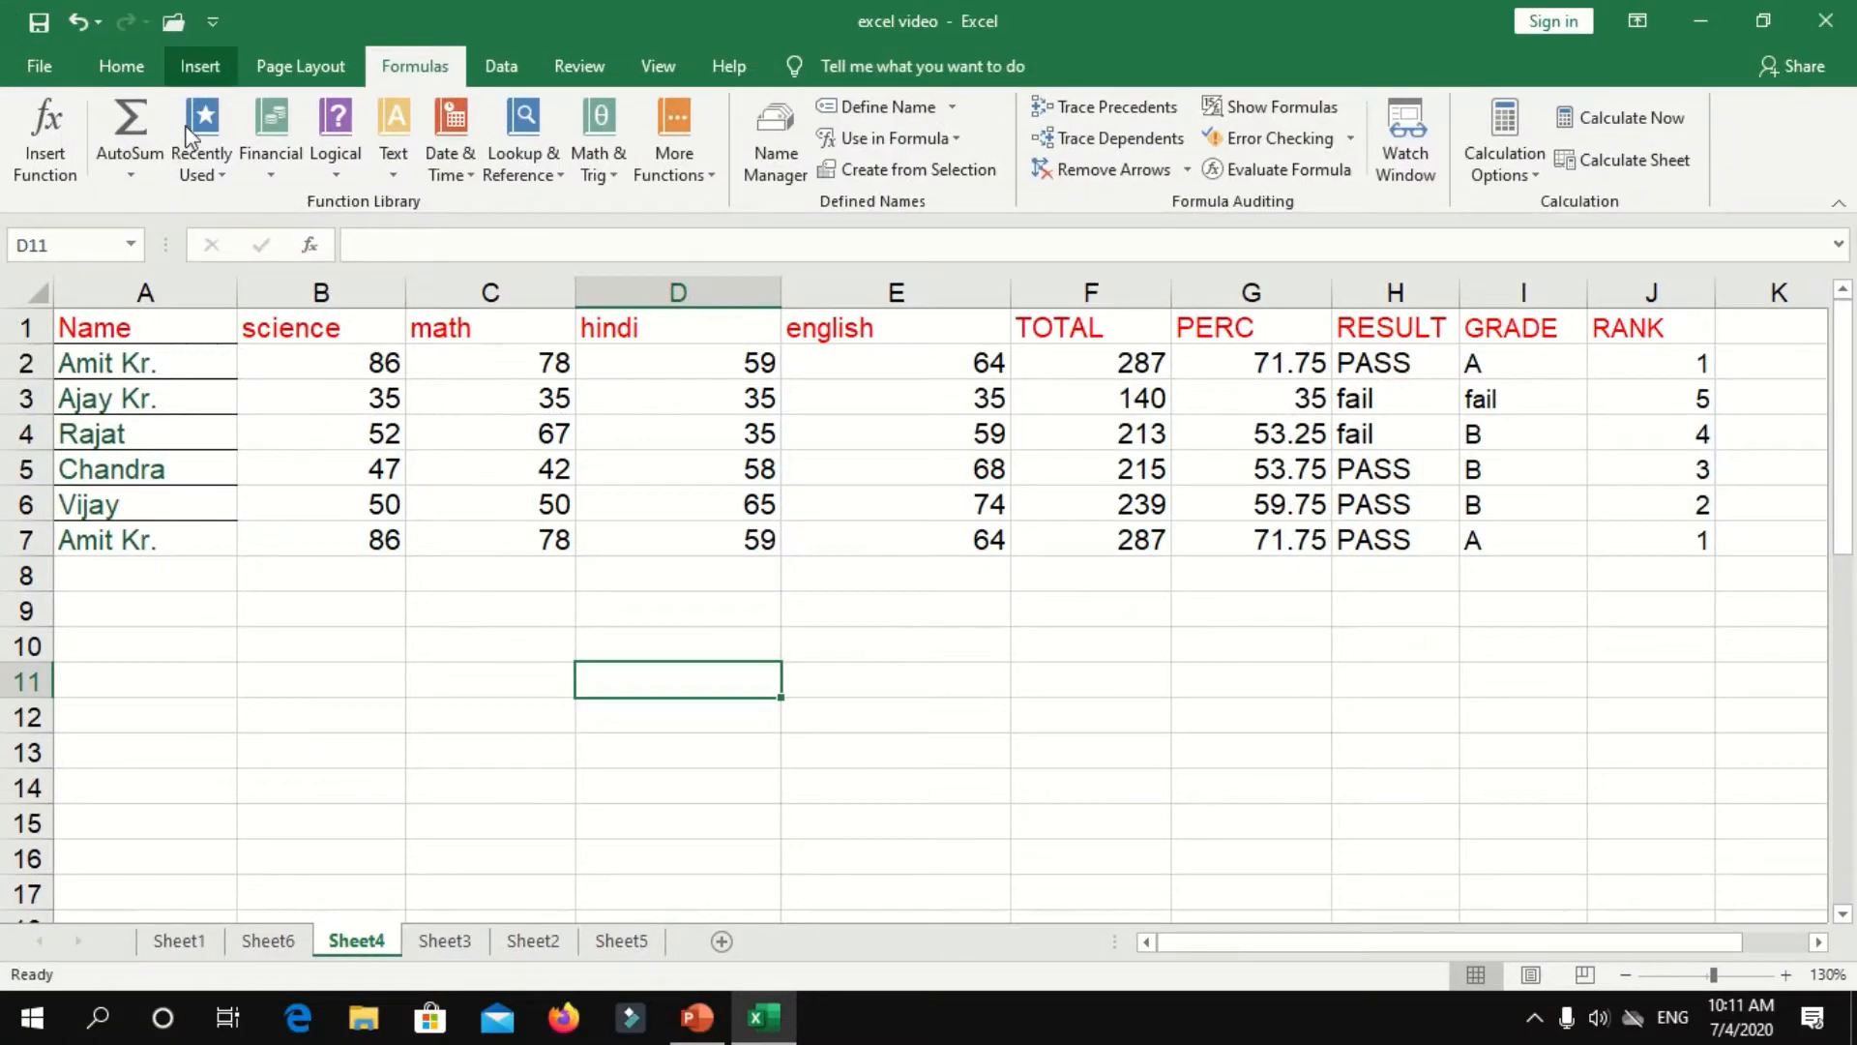
# - Look through the Logical, Text, AutoSum, Math & Trig and additional Cube, Information and Web function categories
pyautogui.click(337, 177)
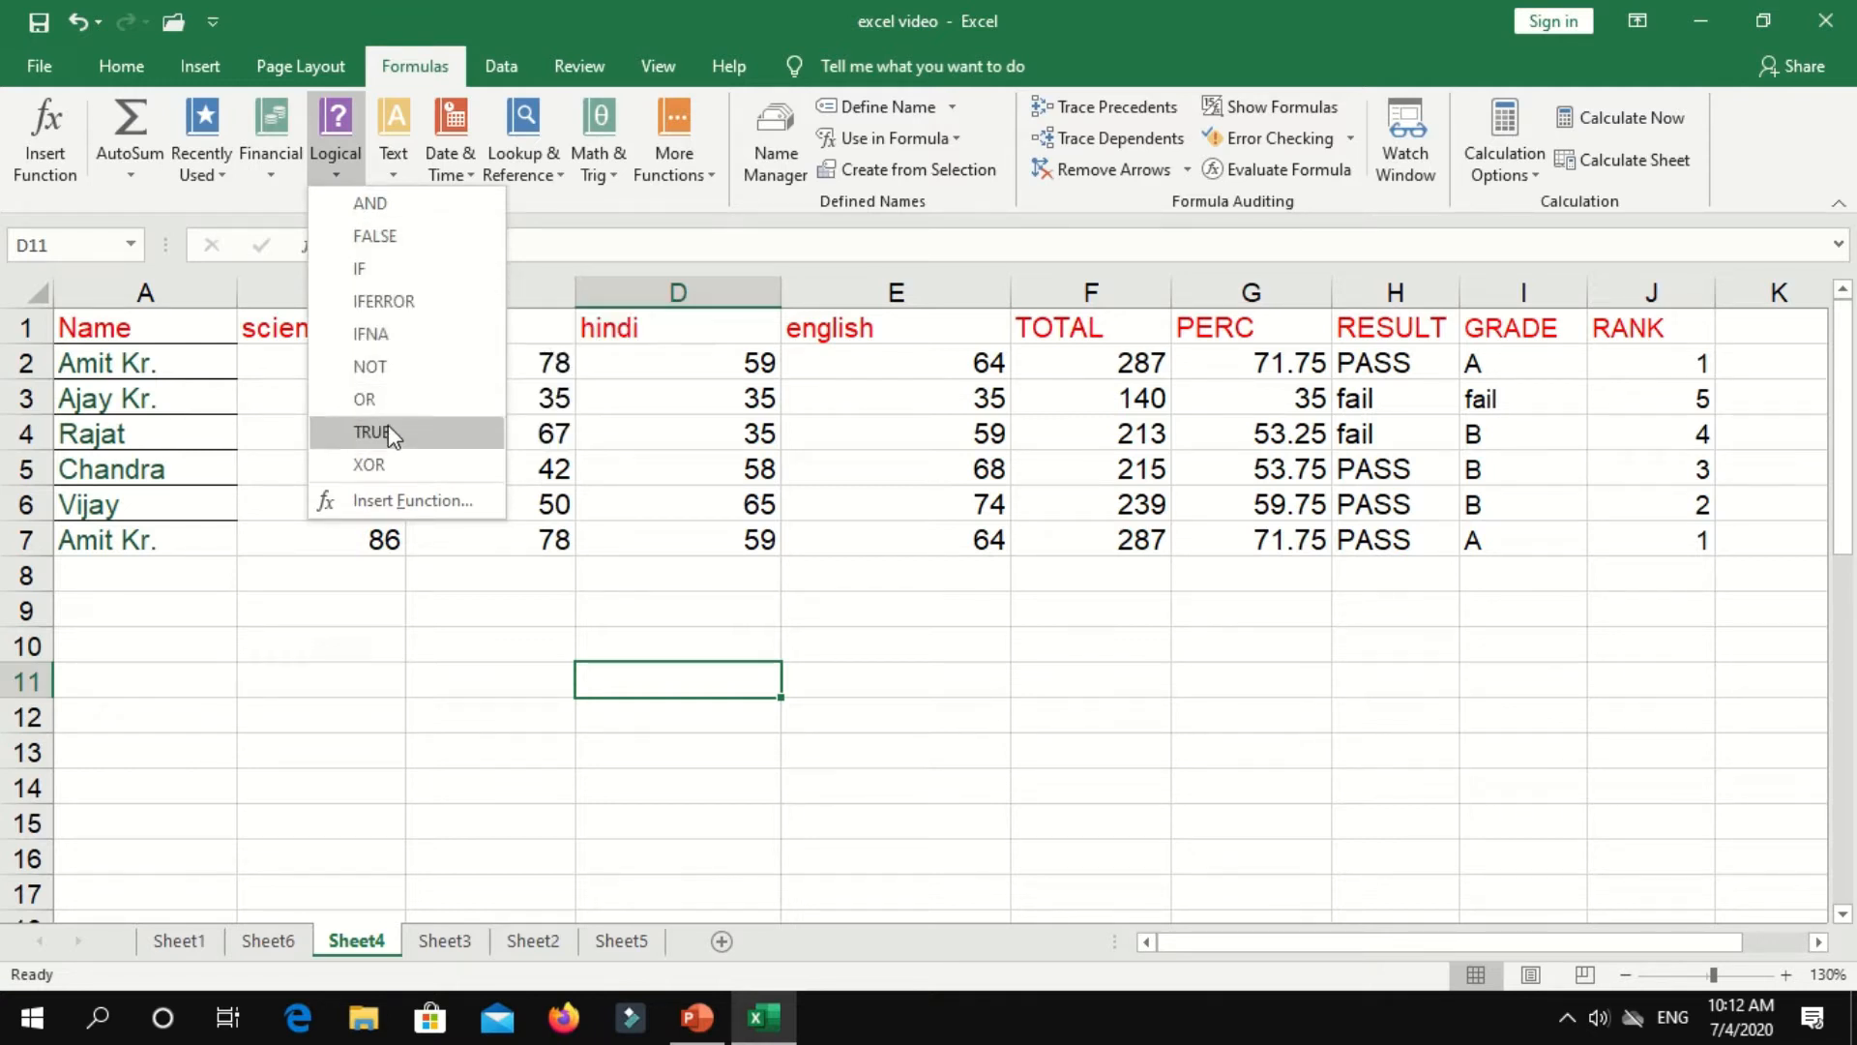
pyautogui.click(385, 159)
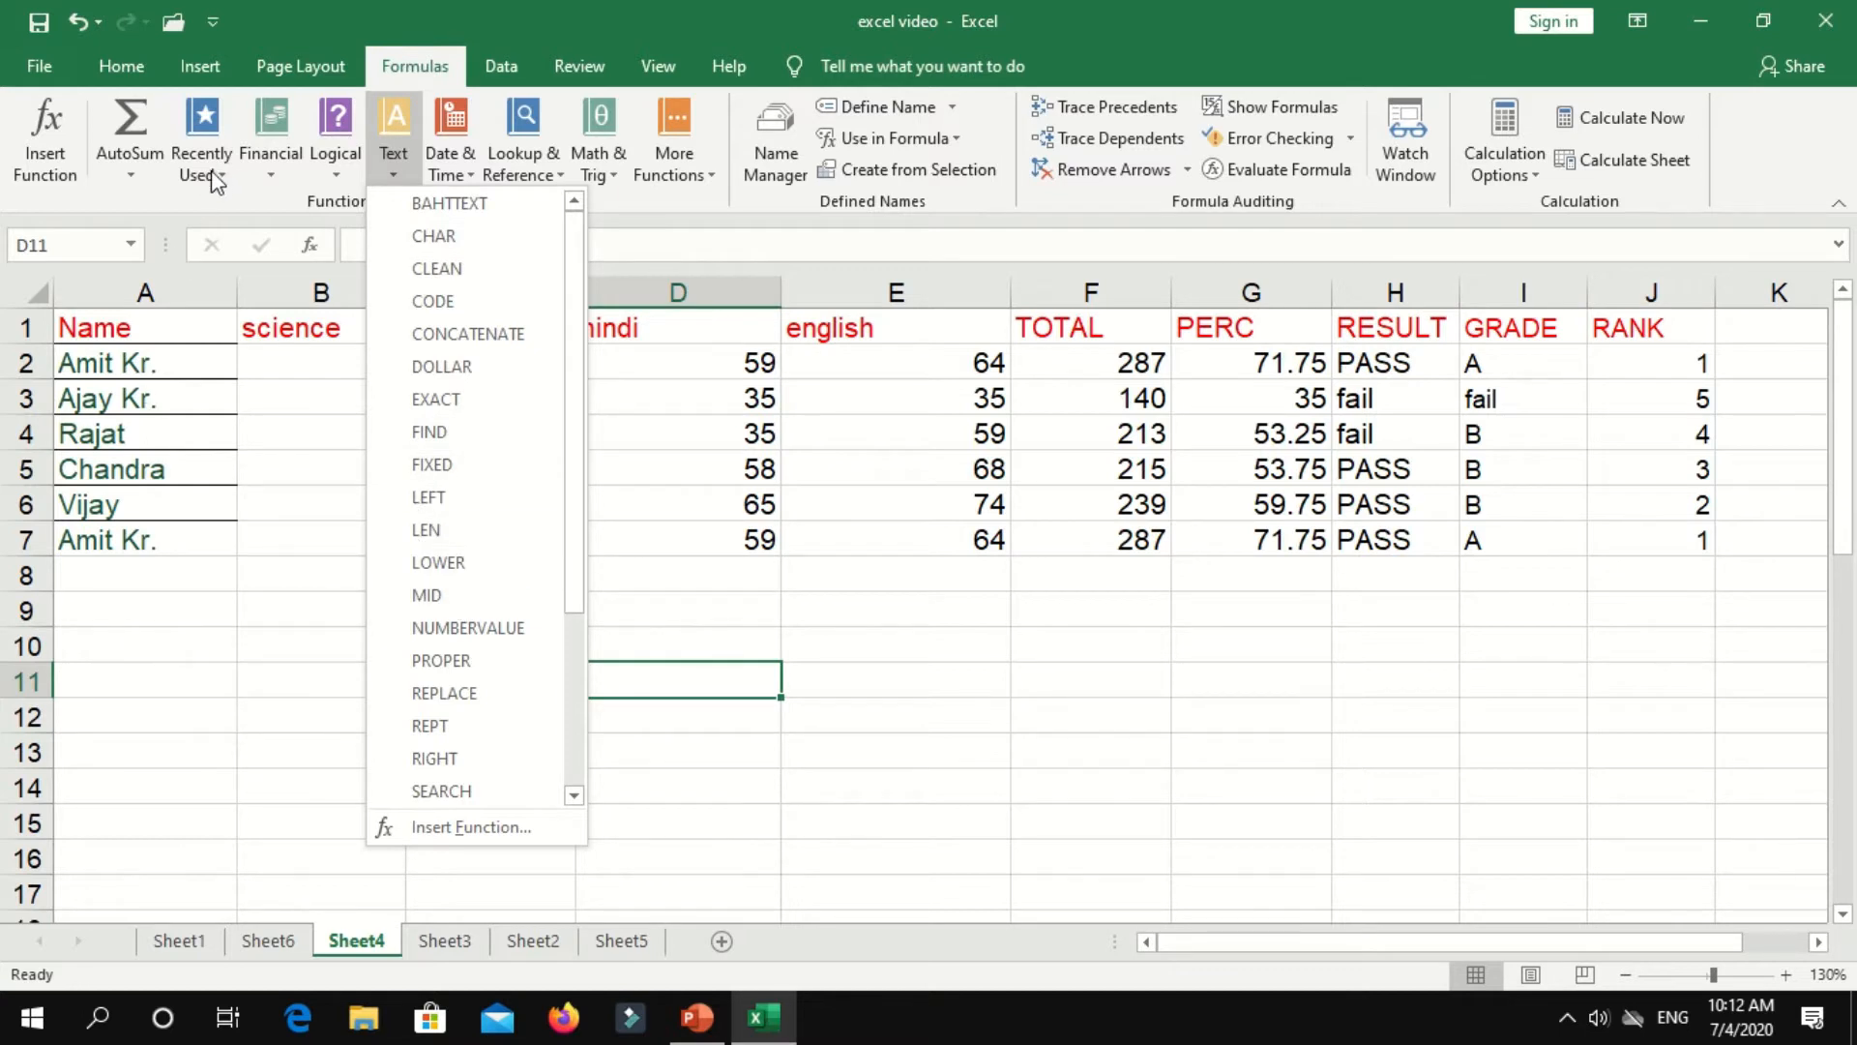
pyautogui.click(133, 166)
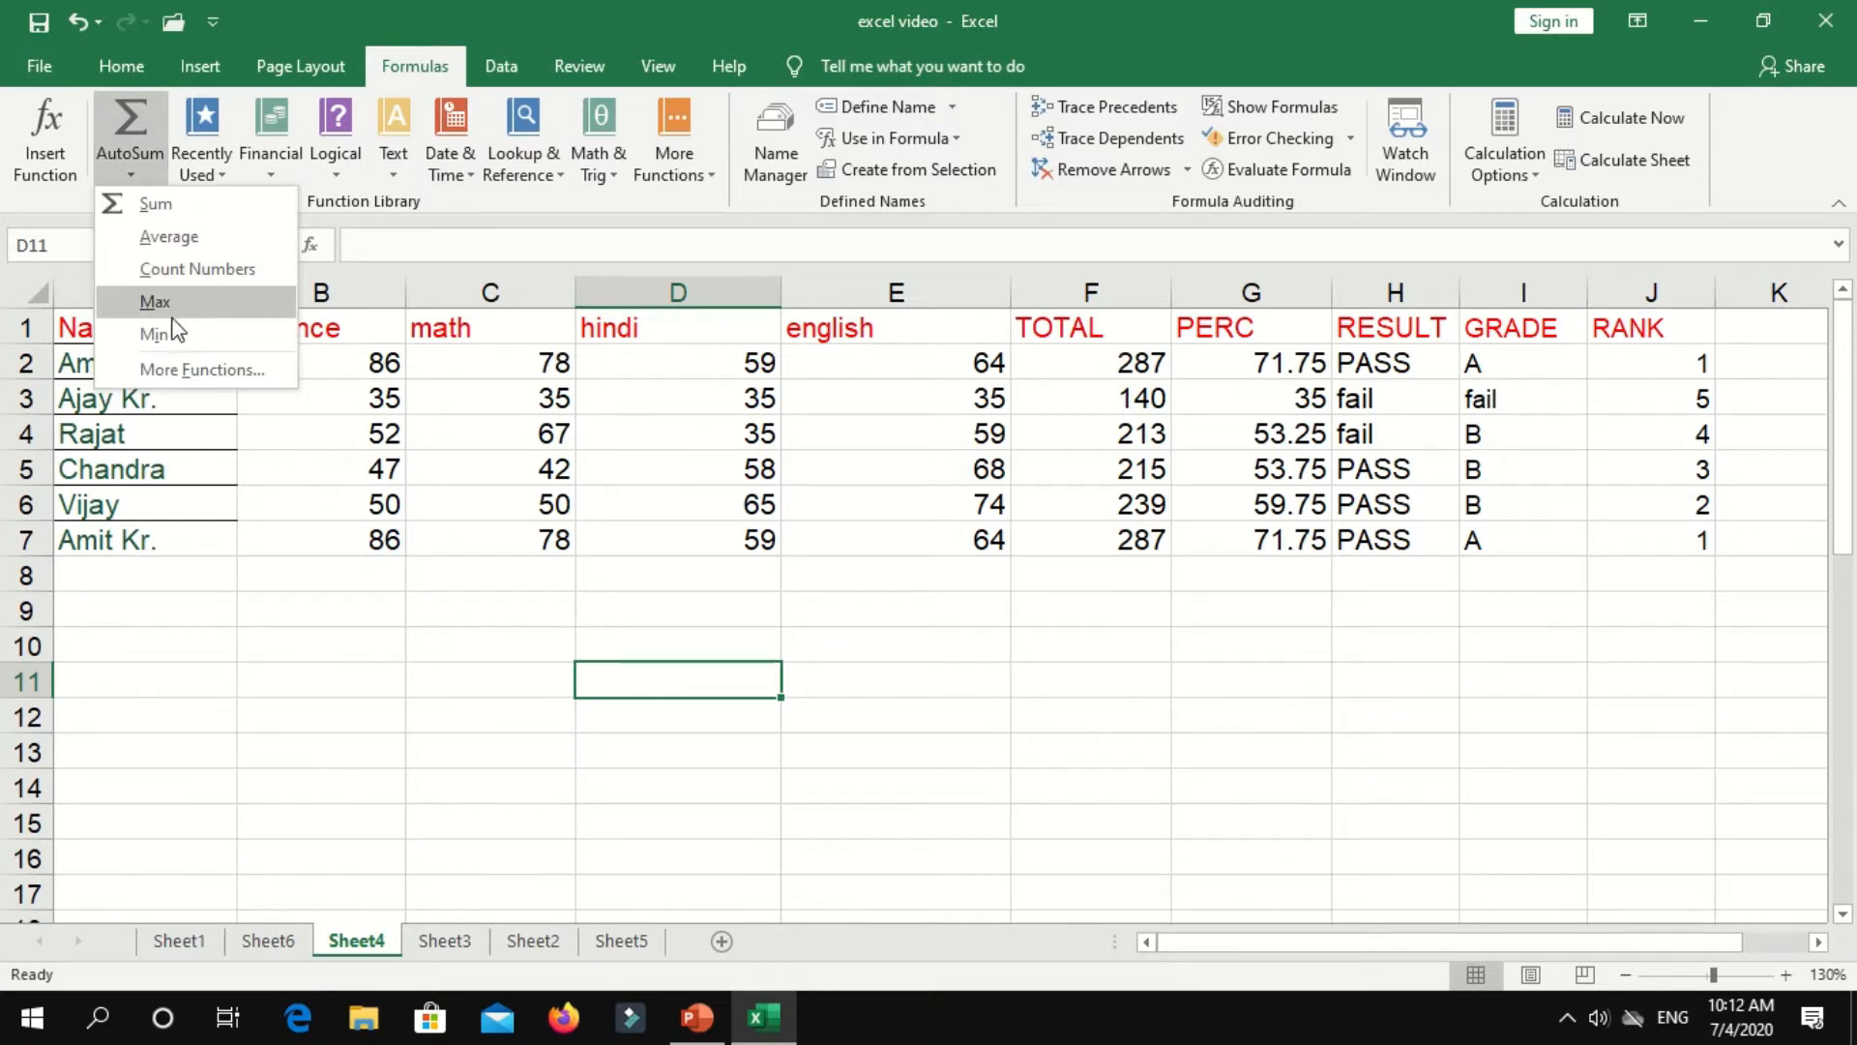
pyautogui.click(599, 164)
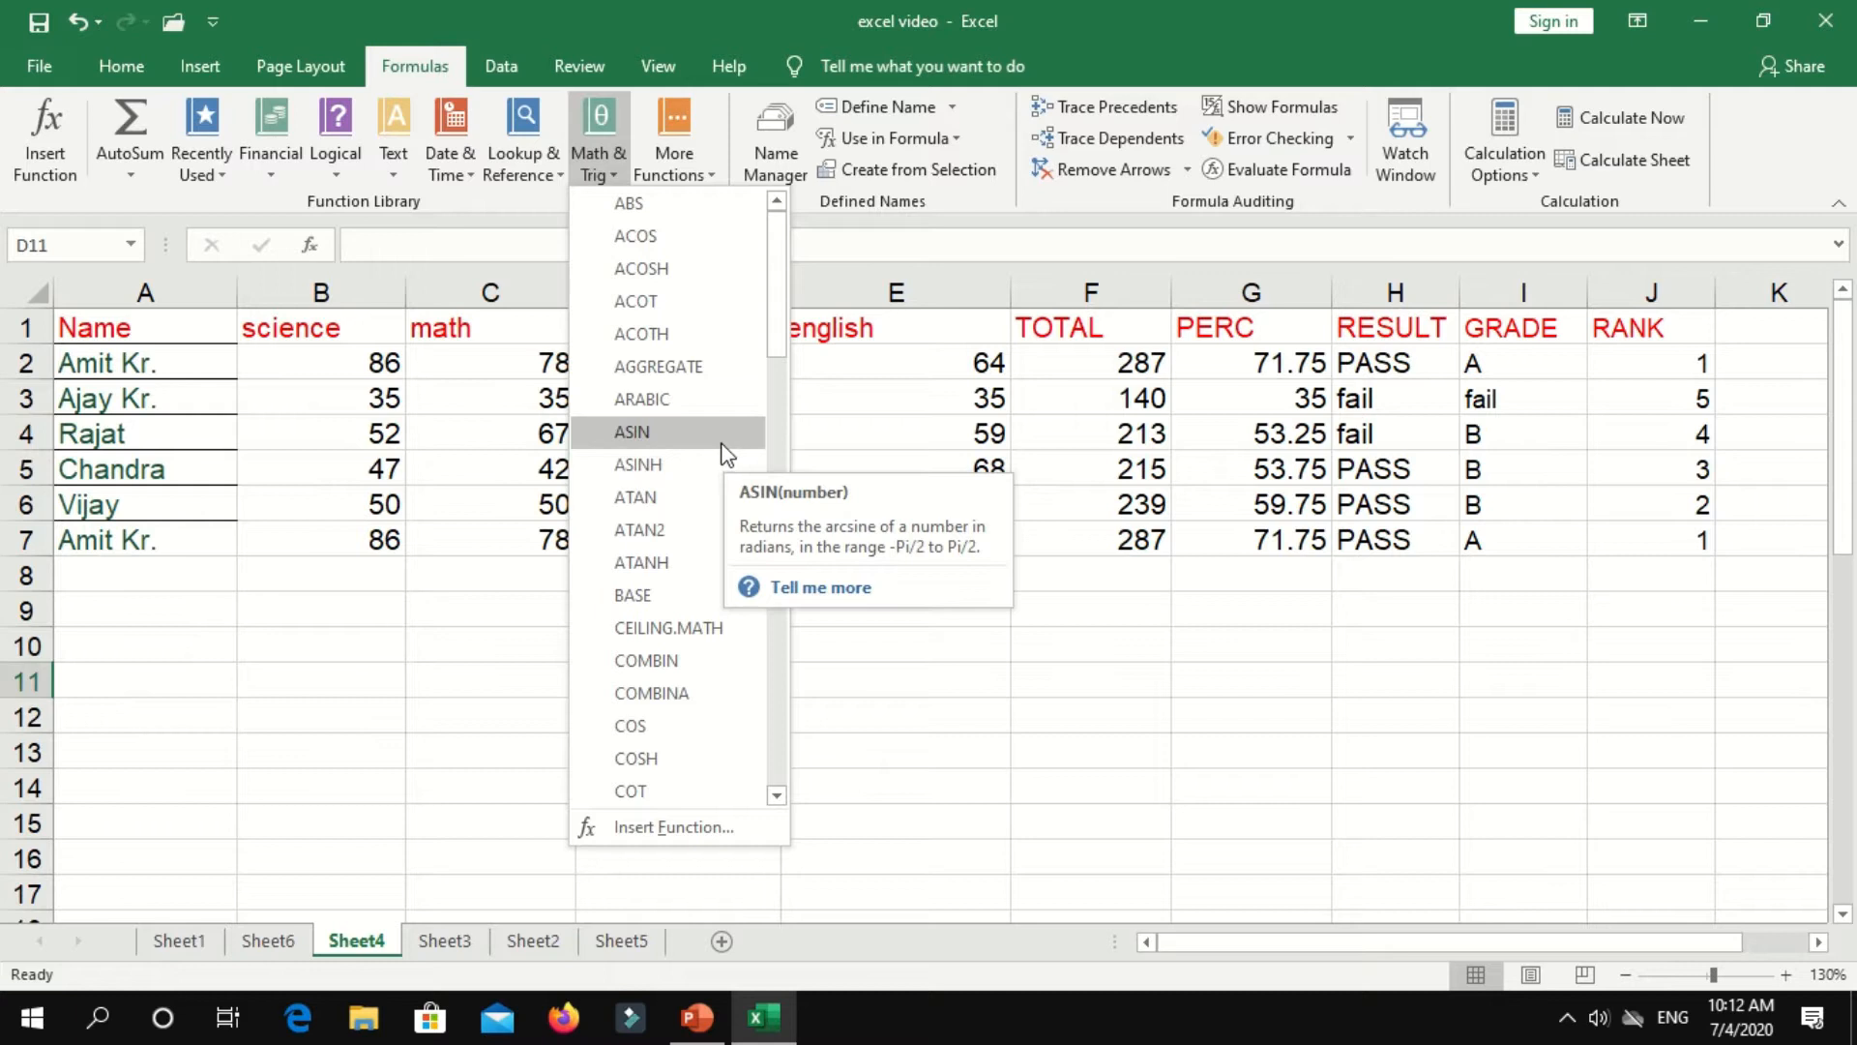
pyautogui.click(710, 151)
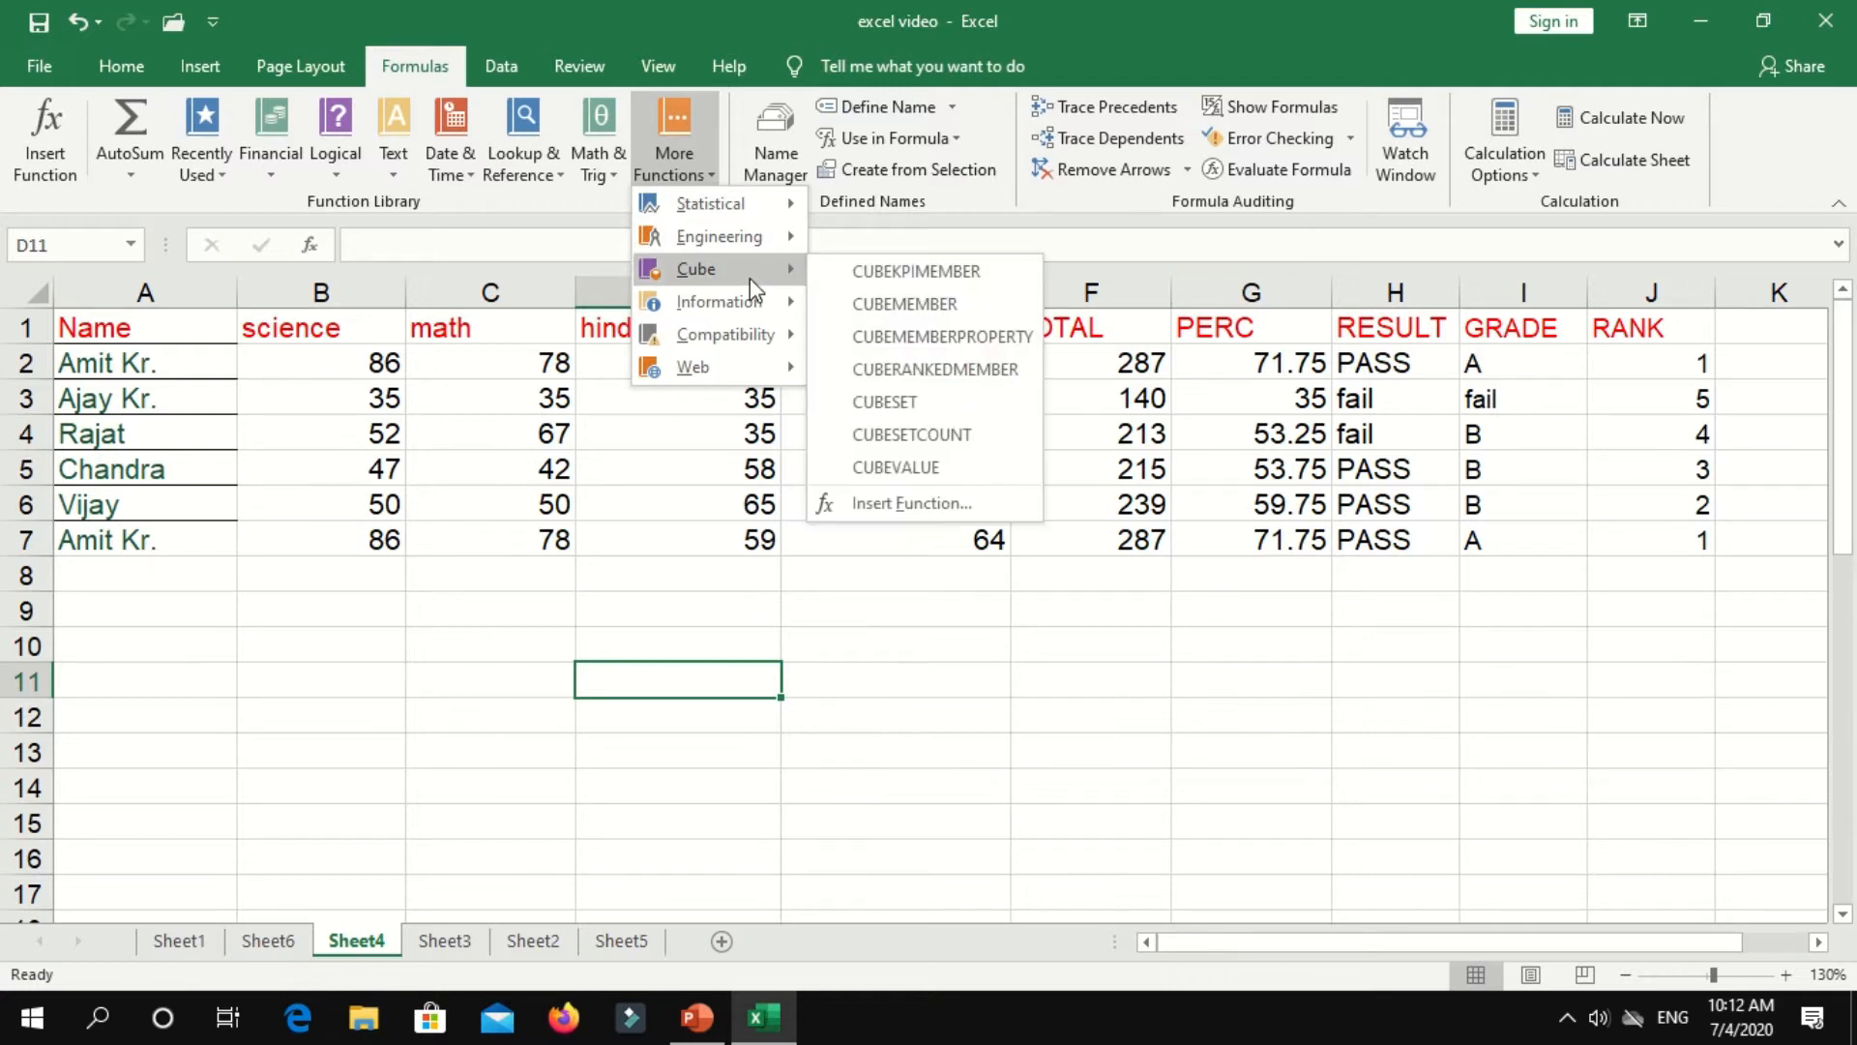
pyautogui.moveTo(751, 305)
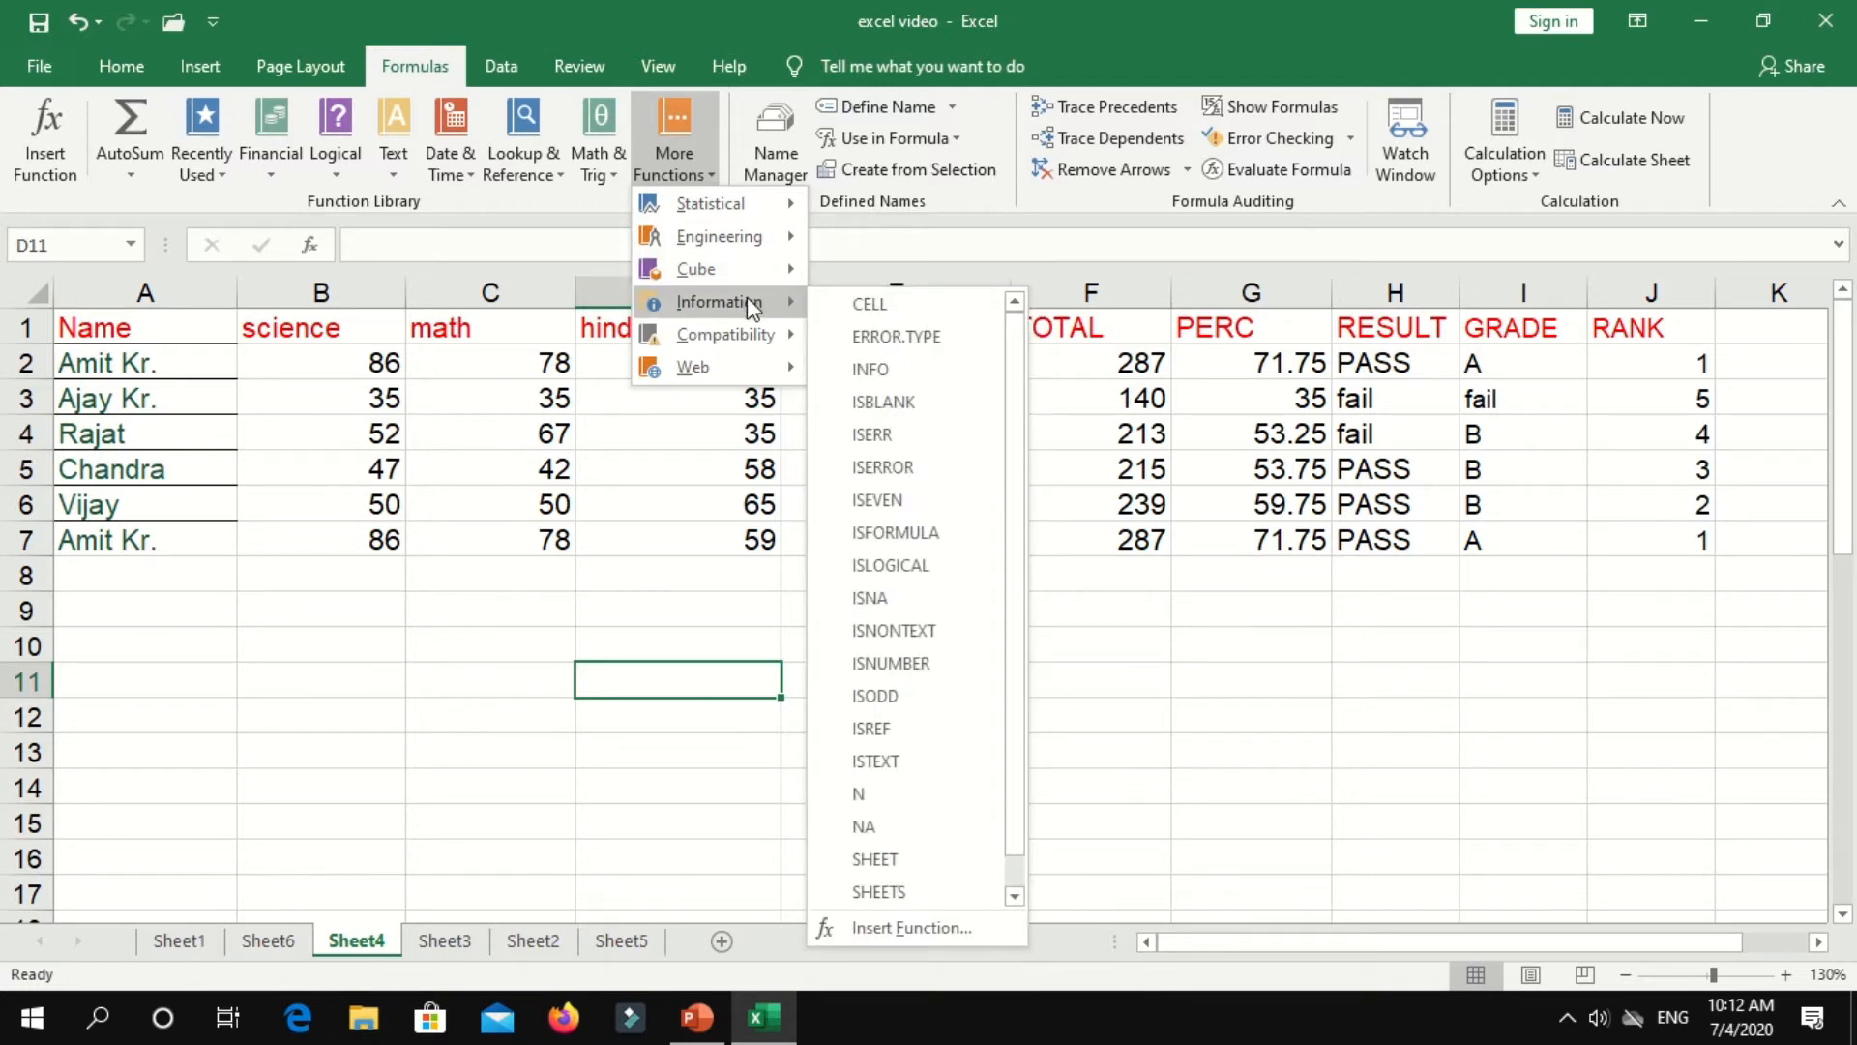
pyautogui.moveTo(730, 375)
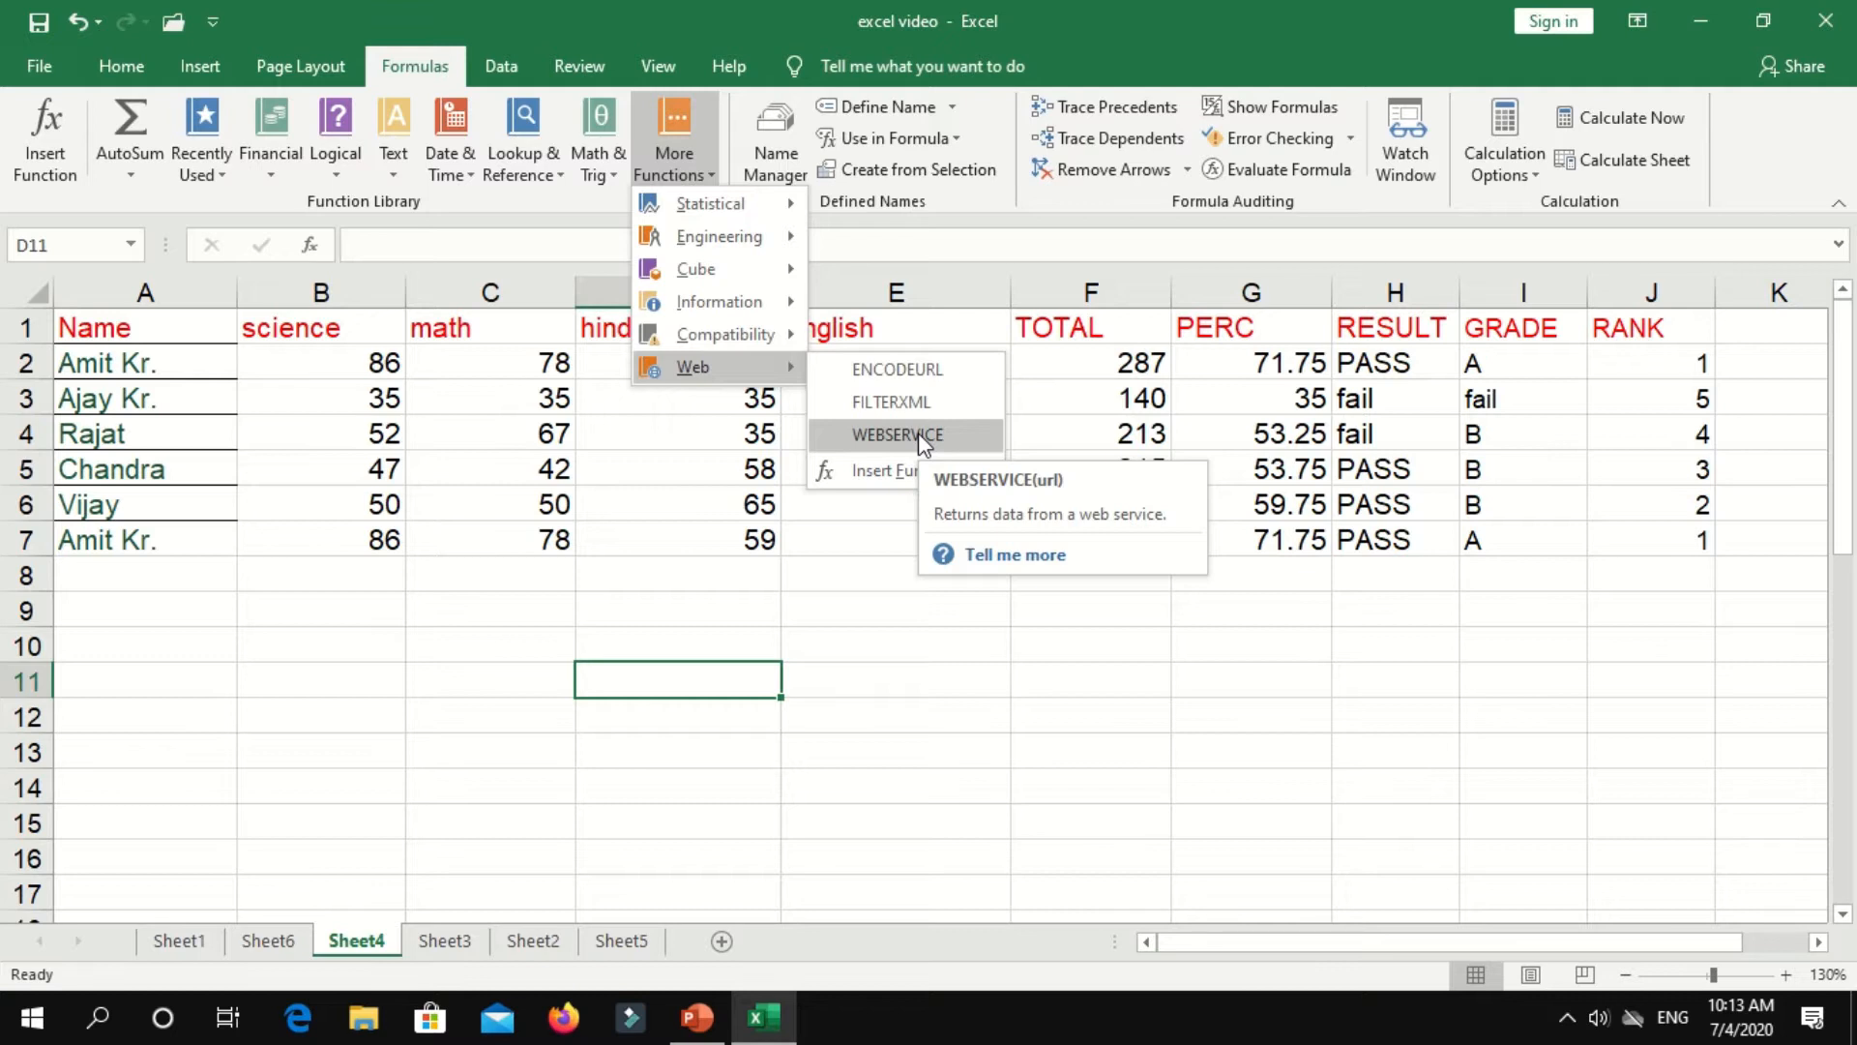
pyautogui.click(845, 577)
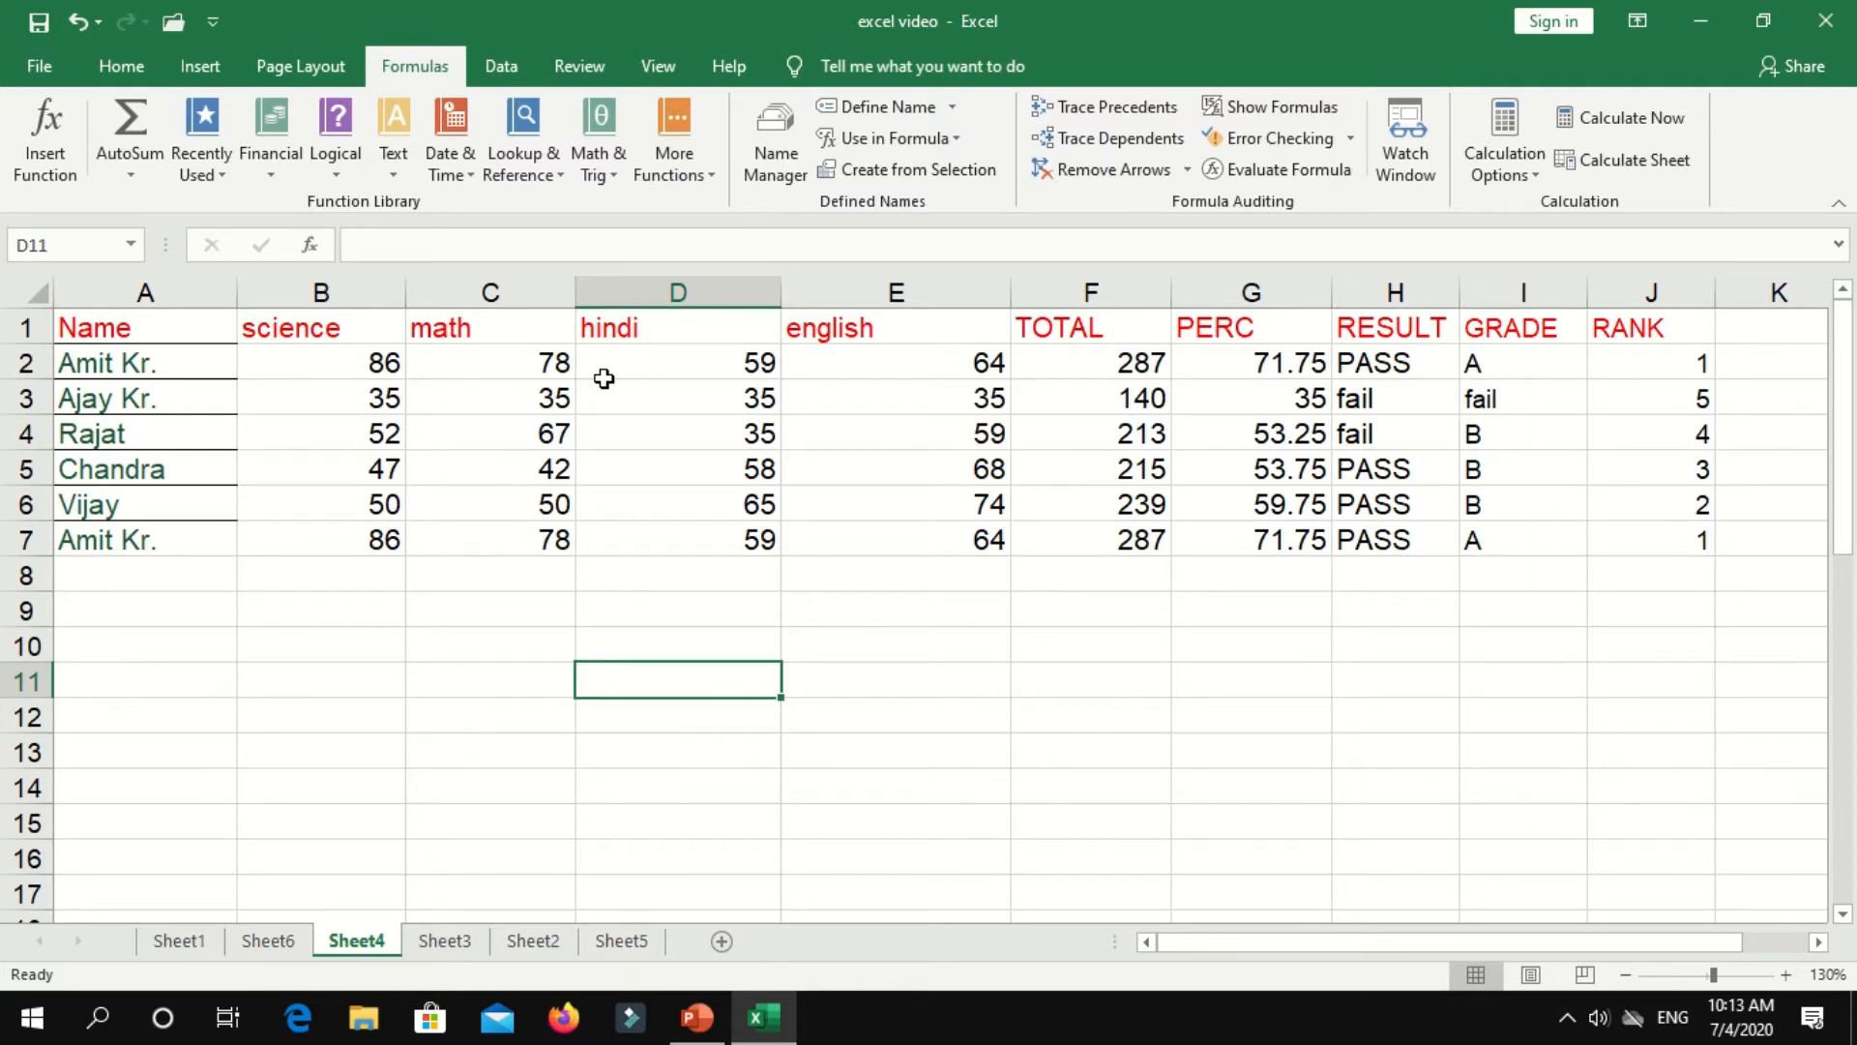
pyautogui.moveTo(116, 365); pyautogui.dragTo(742, 522)
pyautogui.hotkey('ctrl', 'q')
pyautogui.click(477, 688)
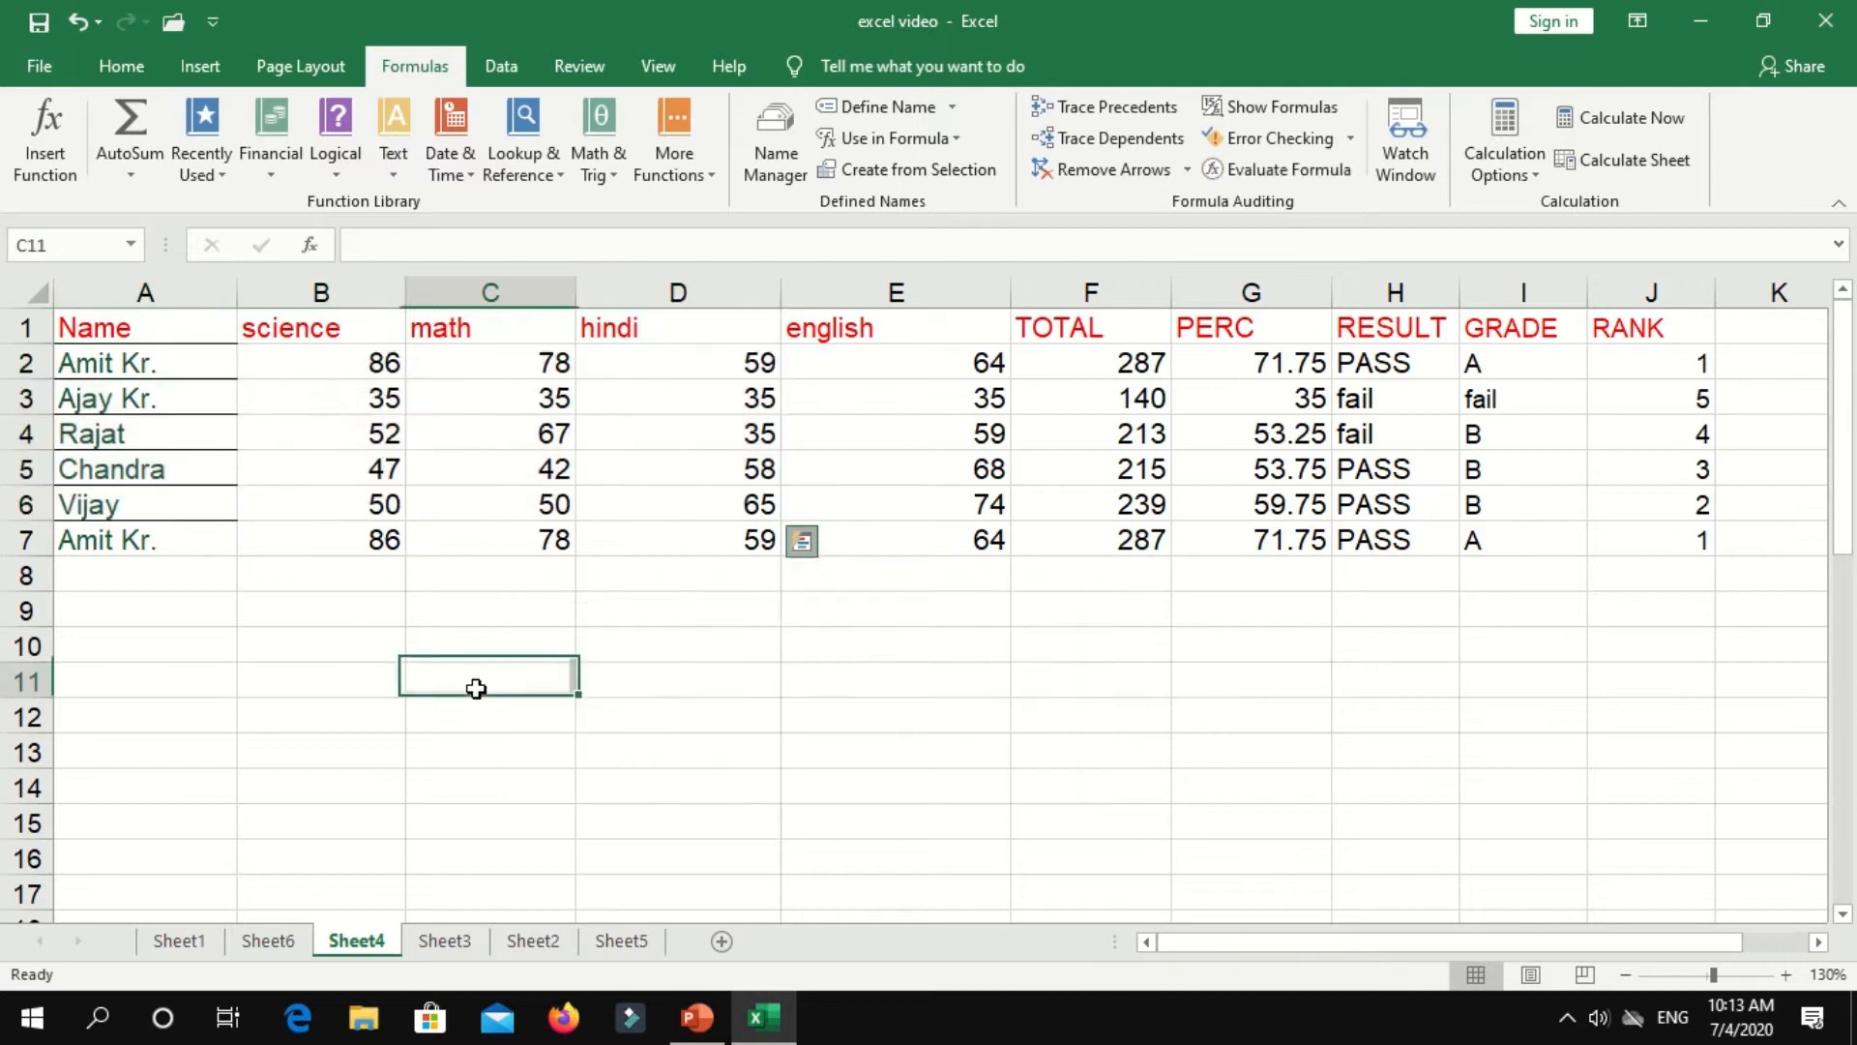
pyautogui.hotkey('ctrl', 'v')
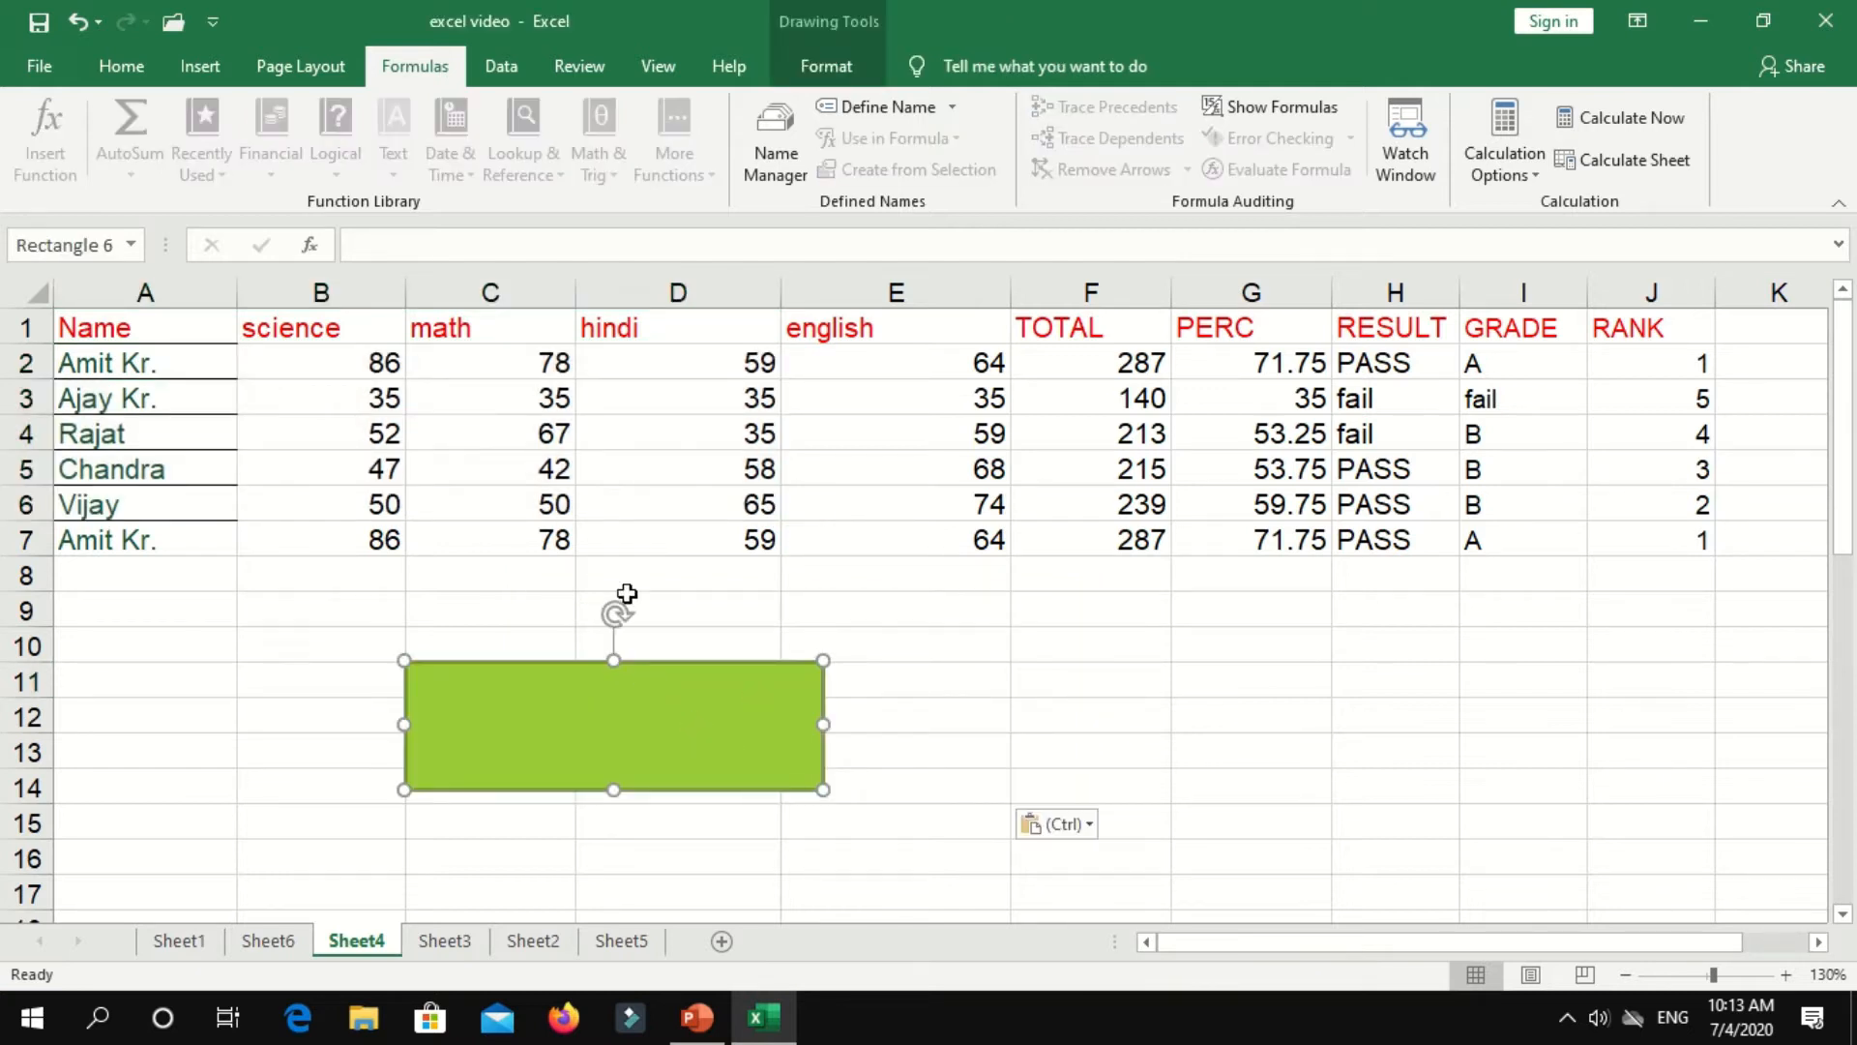
pyautogui.hotkey('ctrl', 'z')
# - Copy the range A2:D5 of the marks table and paste it starting at cell D10
pyautogui.click(532, 576)
pyautogui.moveTo(183, 374); pyautogui.dragTo(740, 465)
pyautogui.hotkey('ctrl', 'c')
pyautogui.click(626, 617)
pyautogui.click(733, 634)
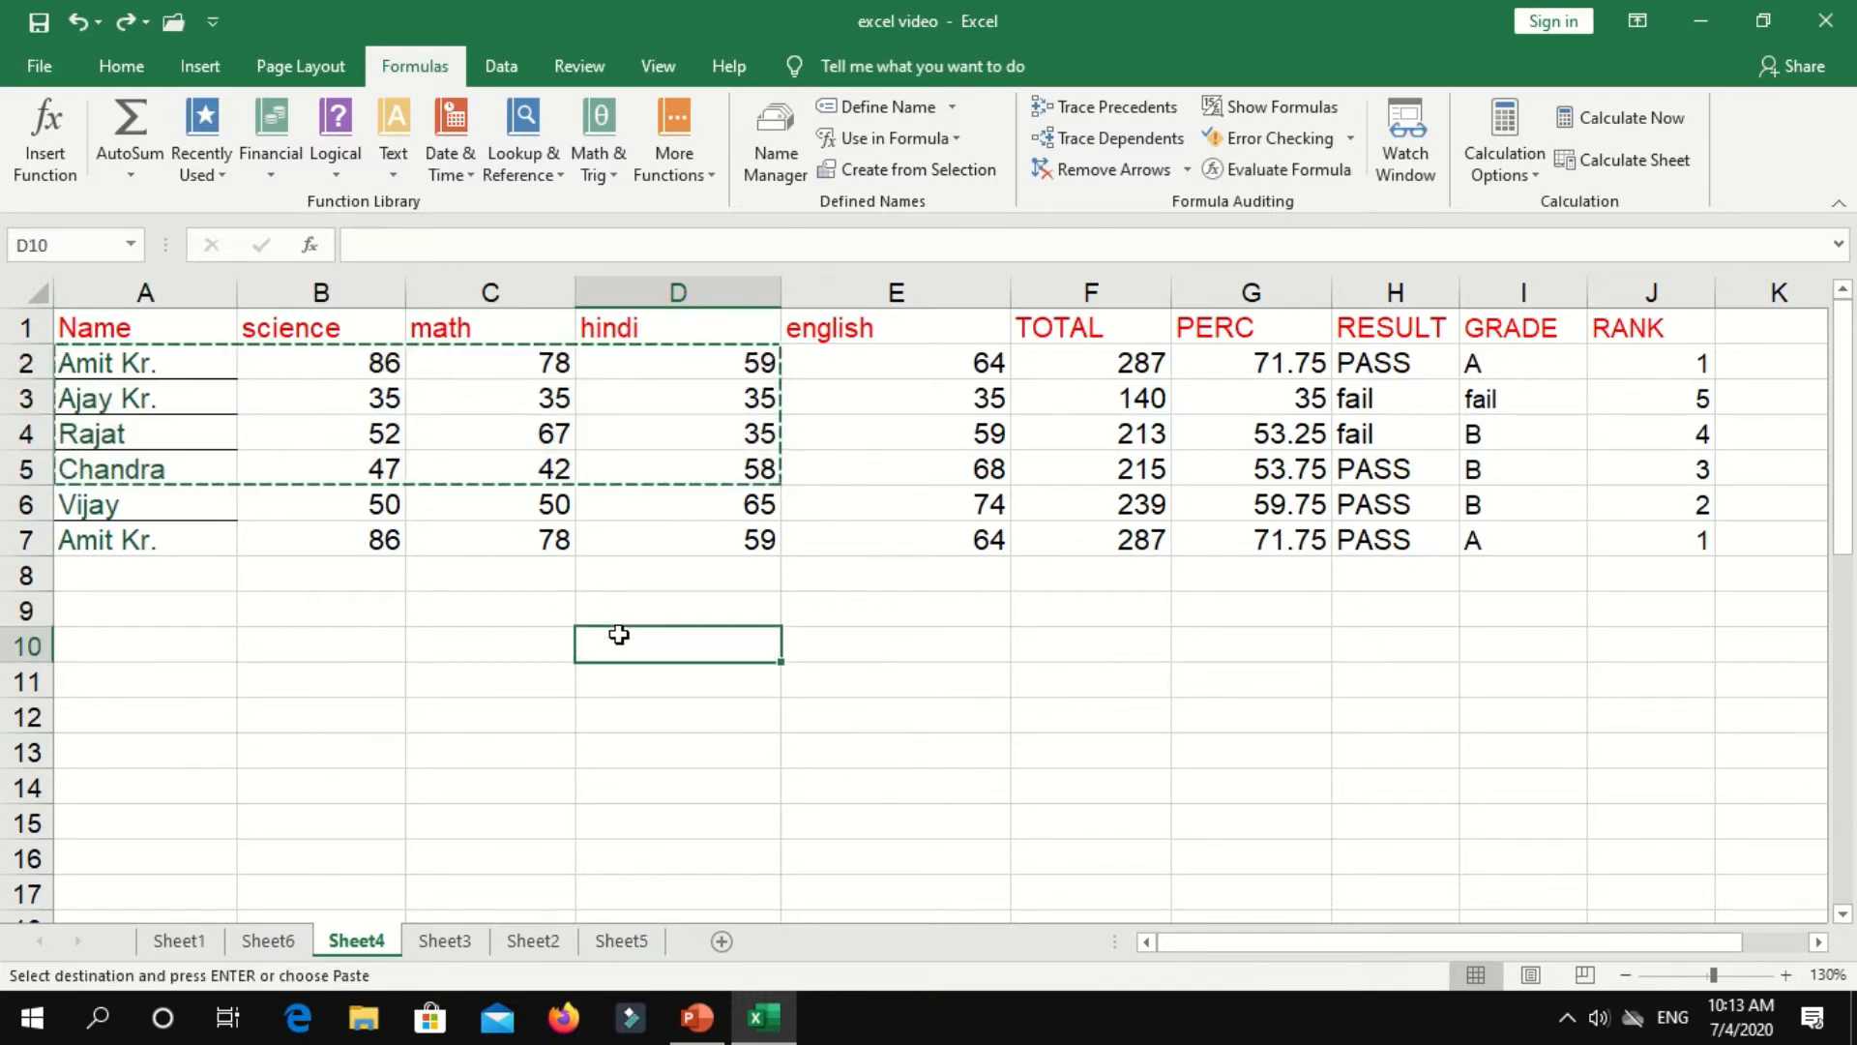
pyautogui.hotkey('ctrl', 'v')
pyautogui.click(831, 580)
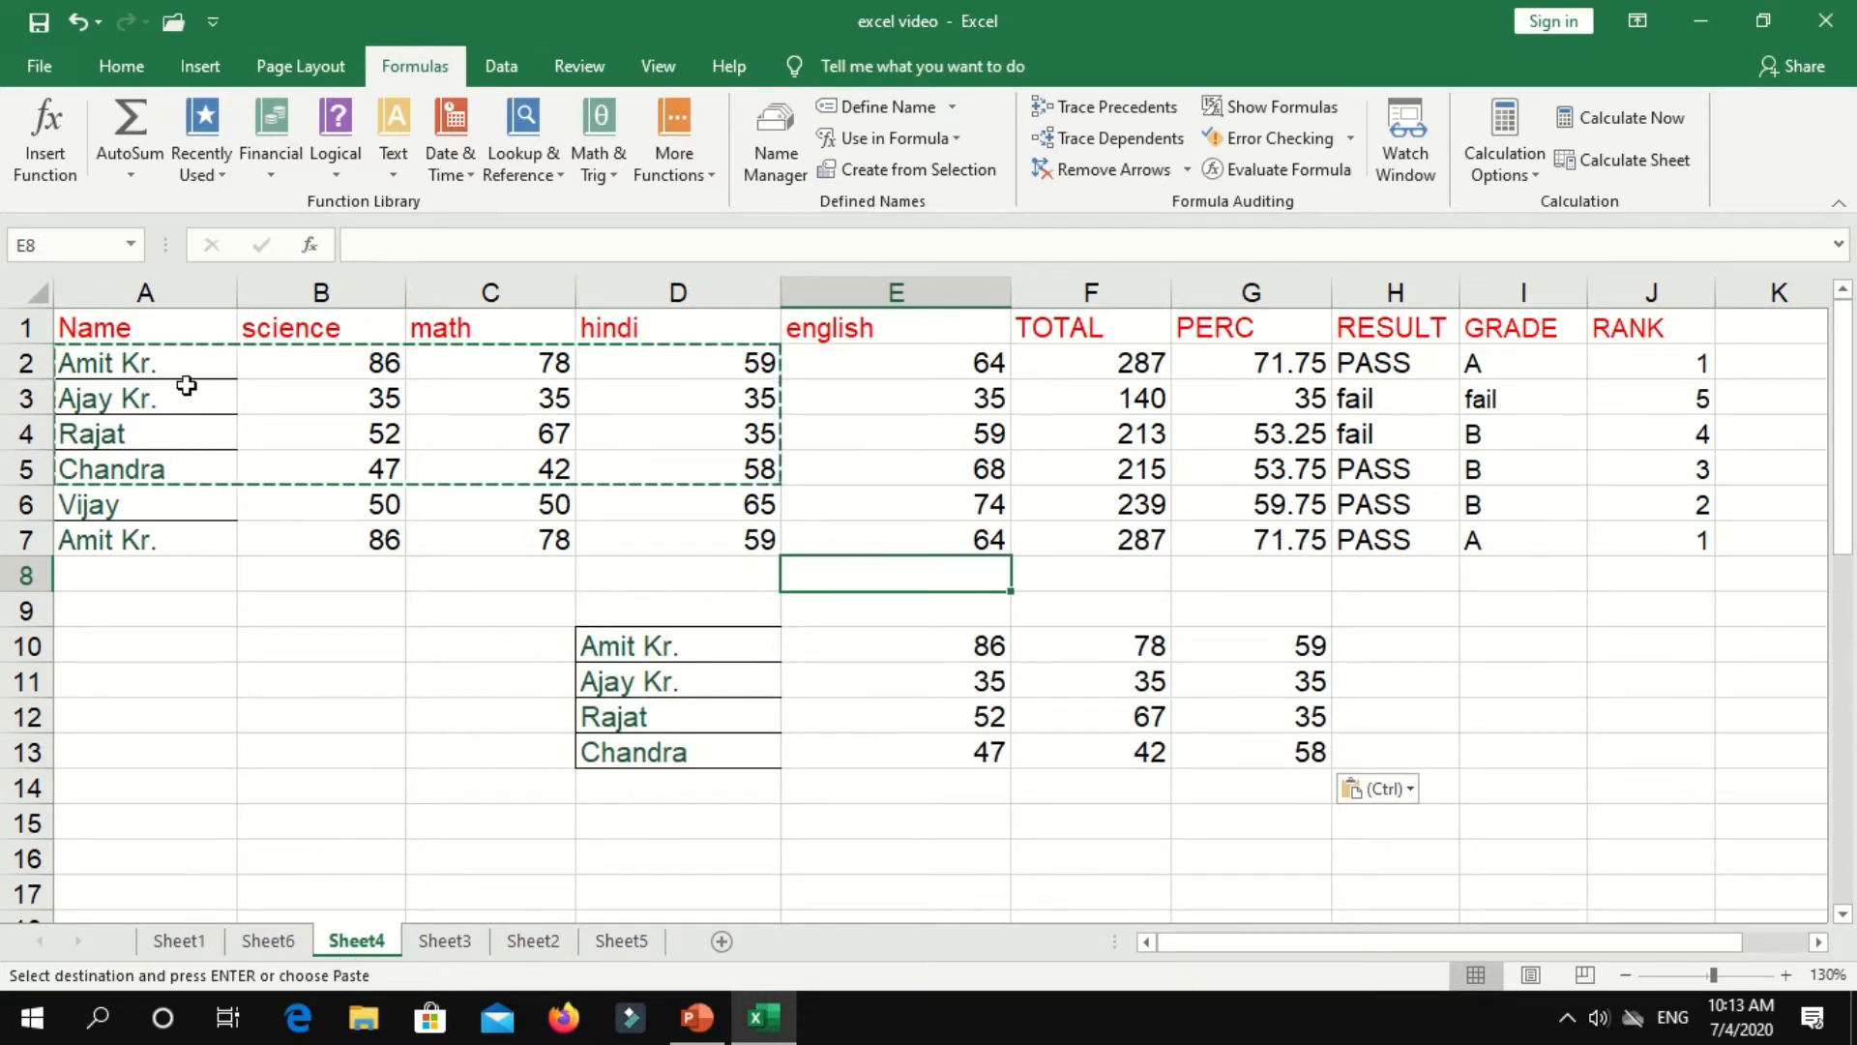
# - Try to define the workbook-scoped name "marksheet 1" for the full marks table A1:J7 on Sheet4
pyautogui.moveTo(136, 327); pyautogui.dragTo(1709, 534)
pyautogui.click(779, 154)
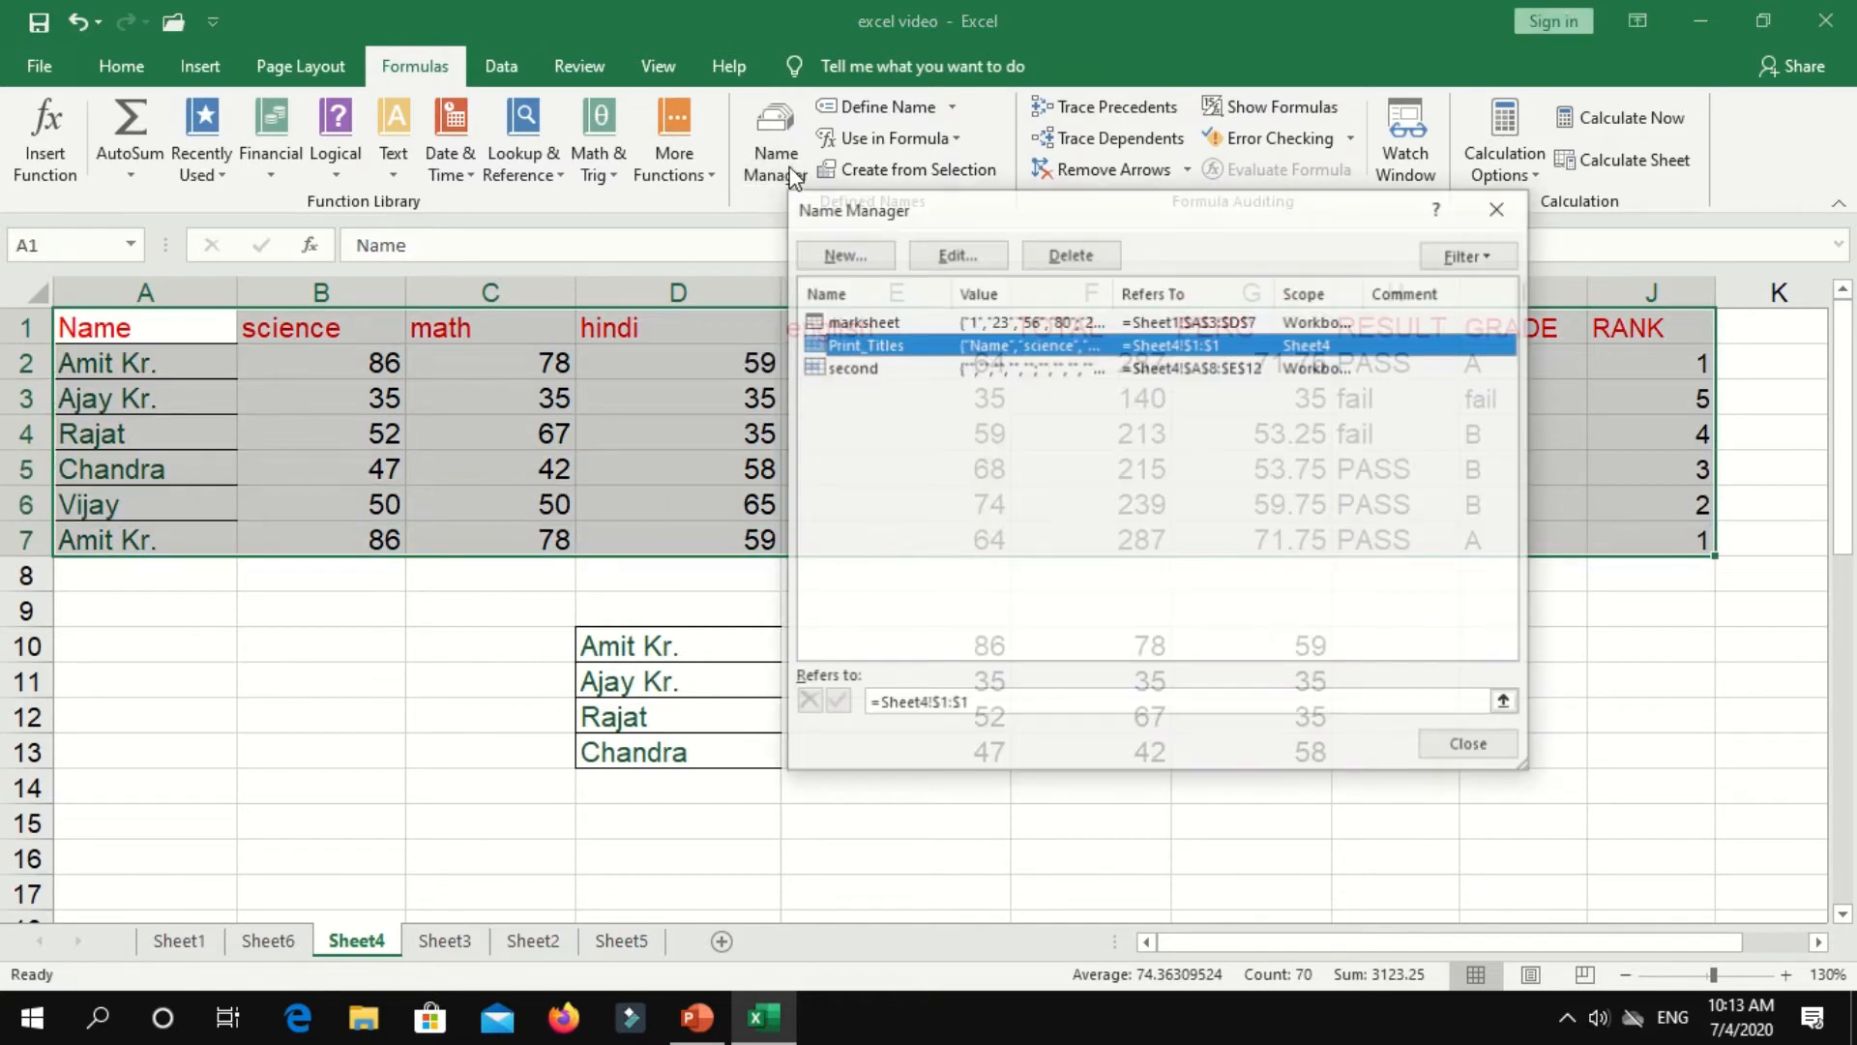
pyautogui.click(852, 253)
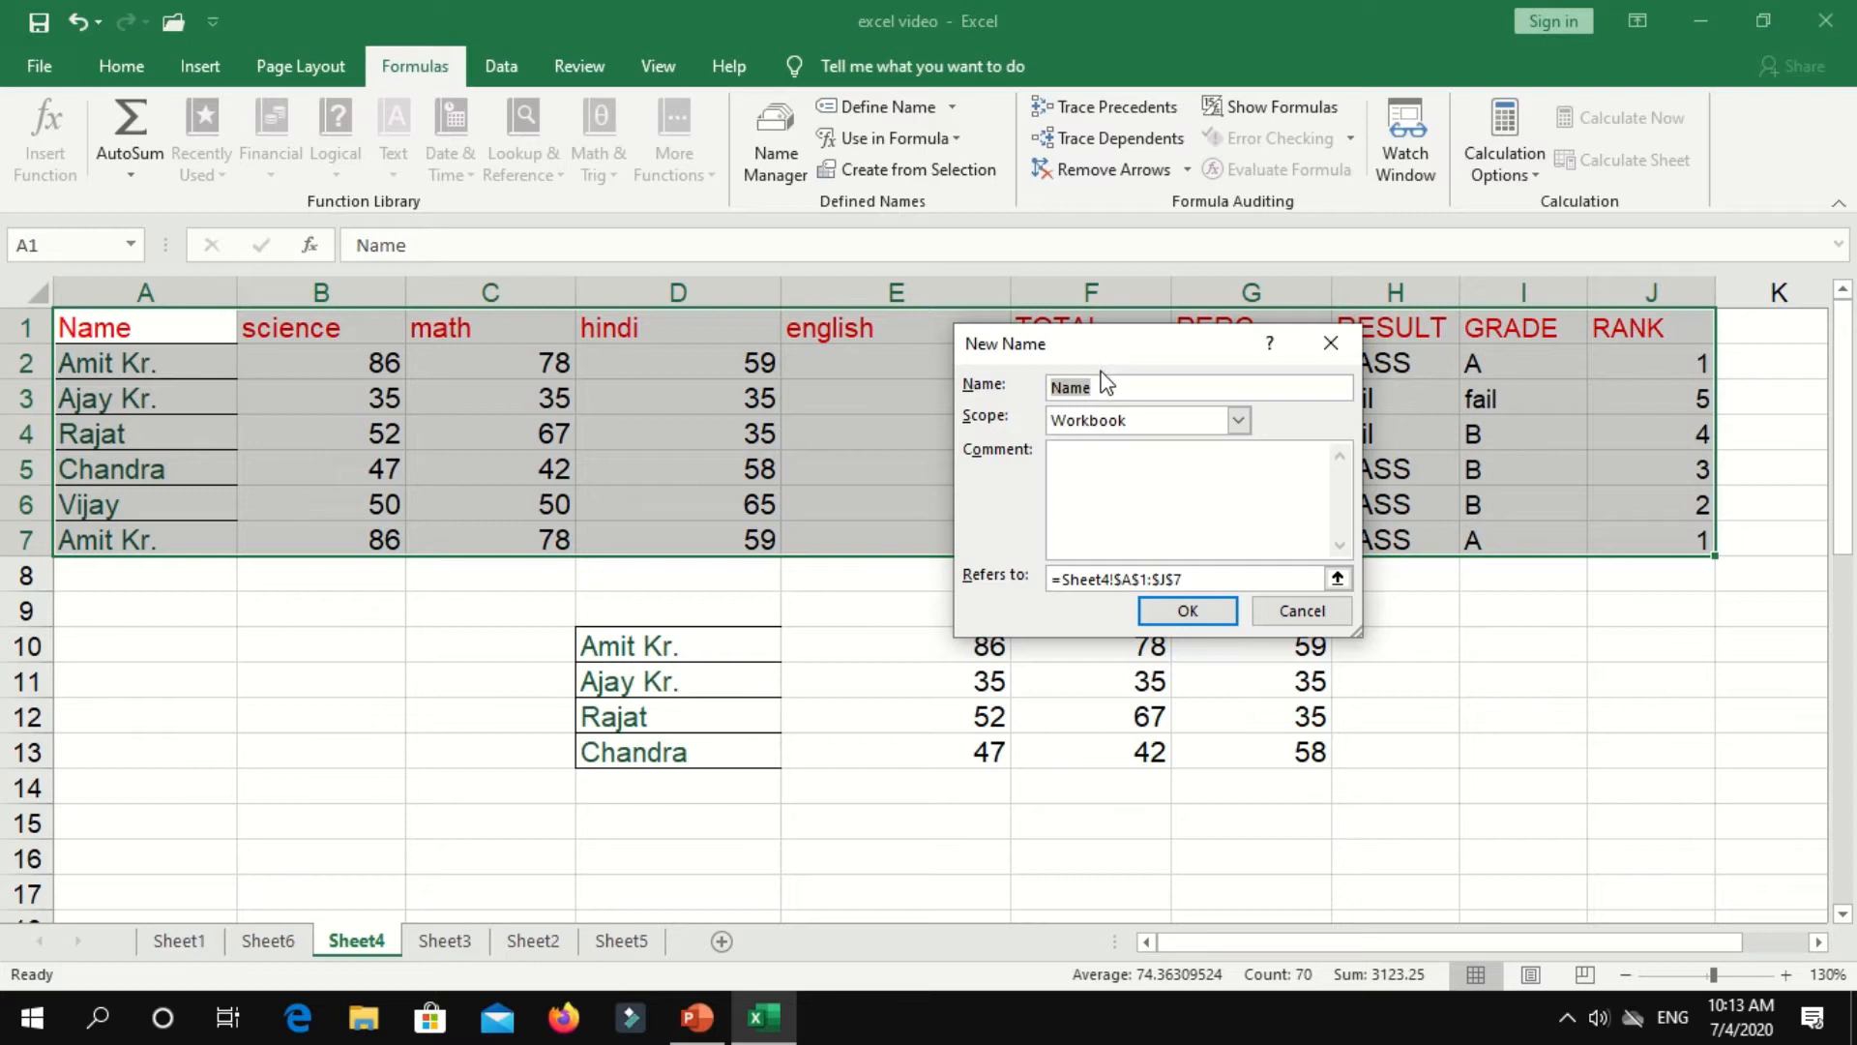
pyautogui.click(1384, 339)
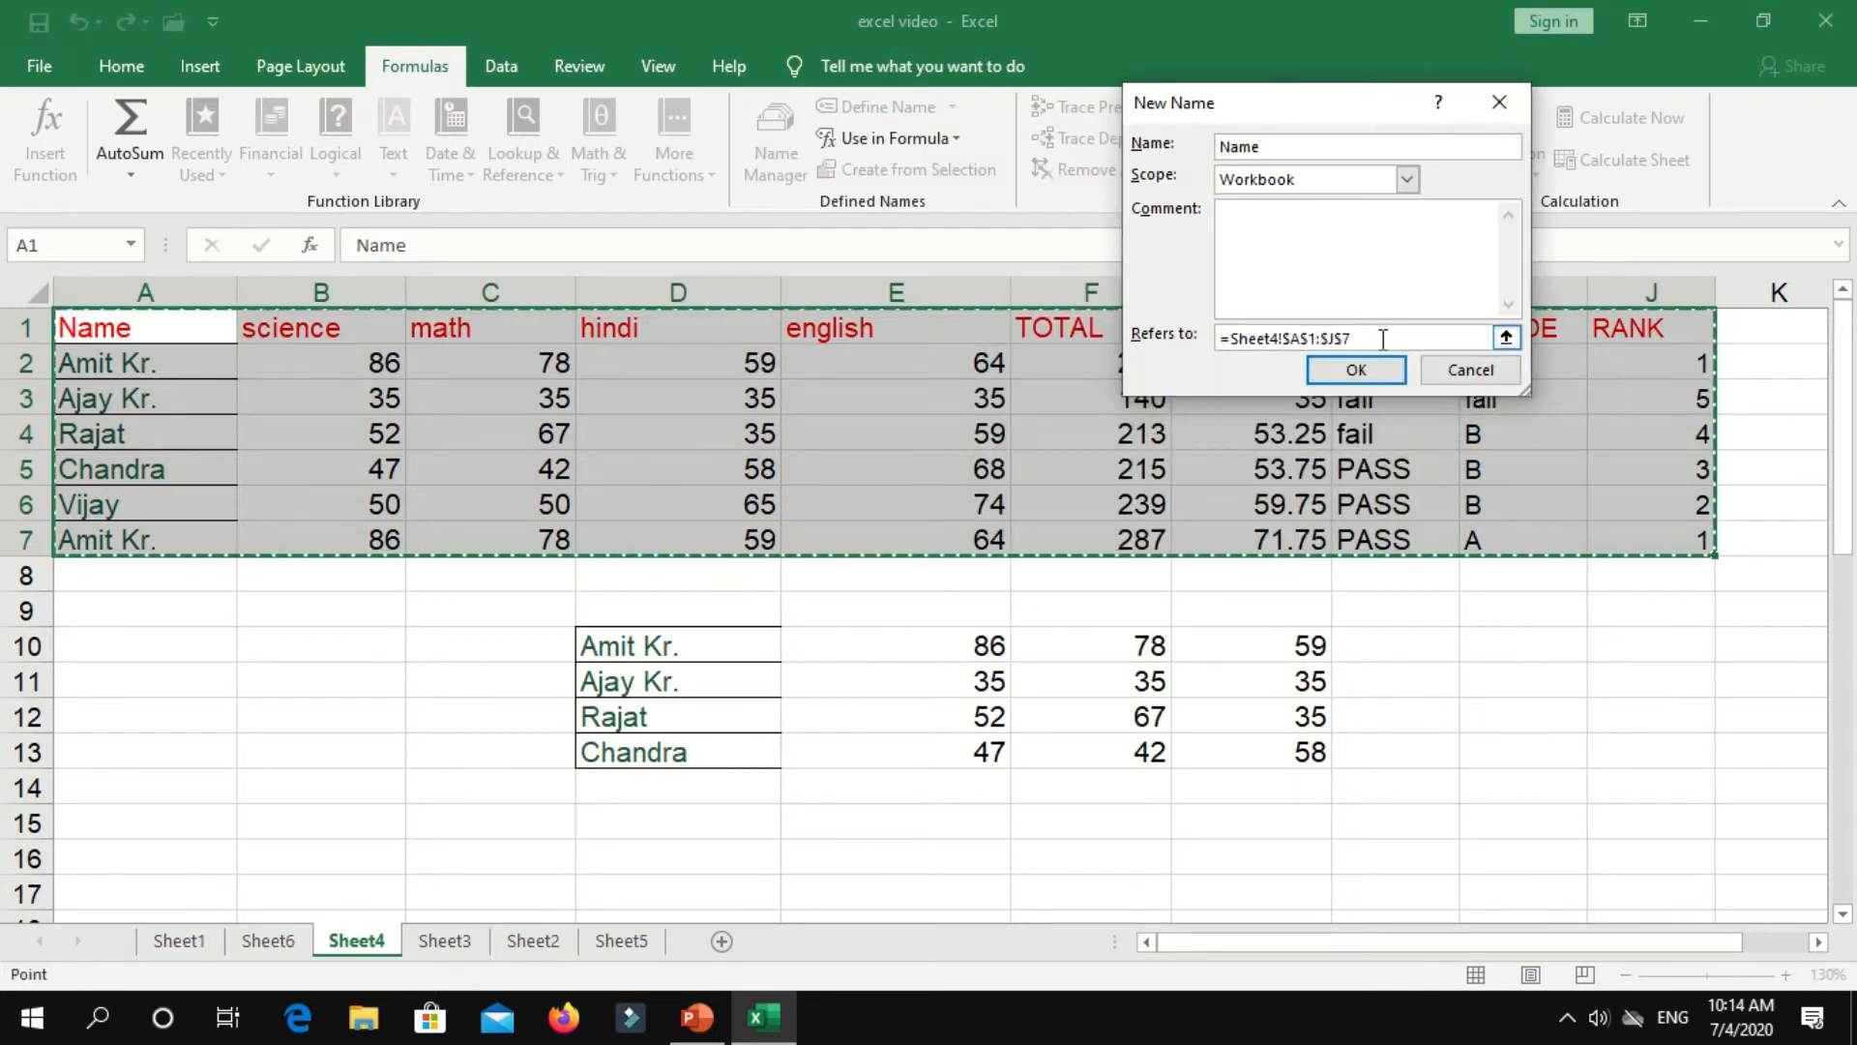
pyautogui.click(1290, 143)
pyautogui.doubleClick(1291, 143)
pyautogui.write('mark')
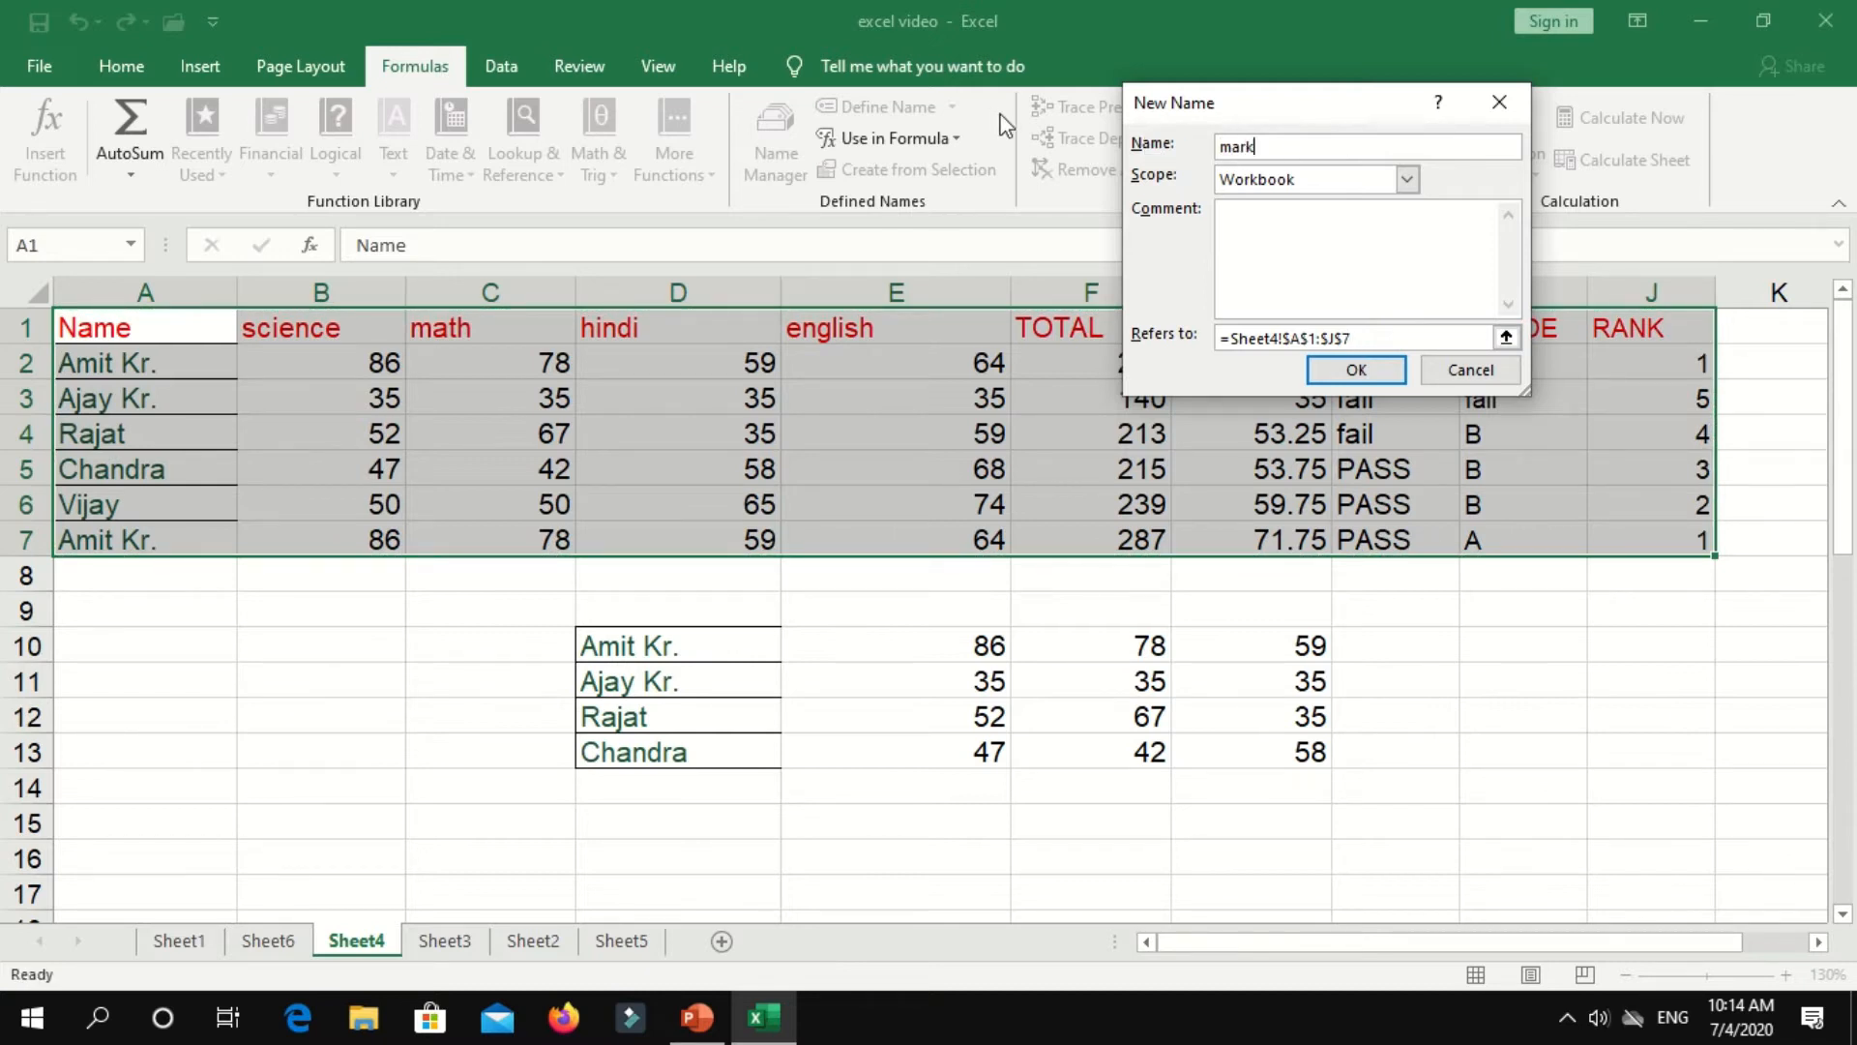
pyautogui.write('sheet 1')
pyautogui.click(1354, 371)
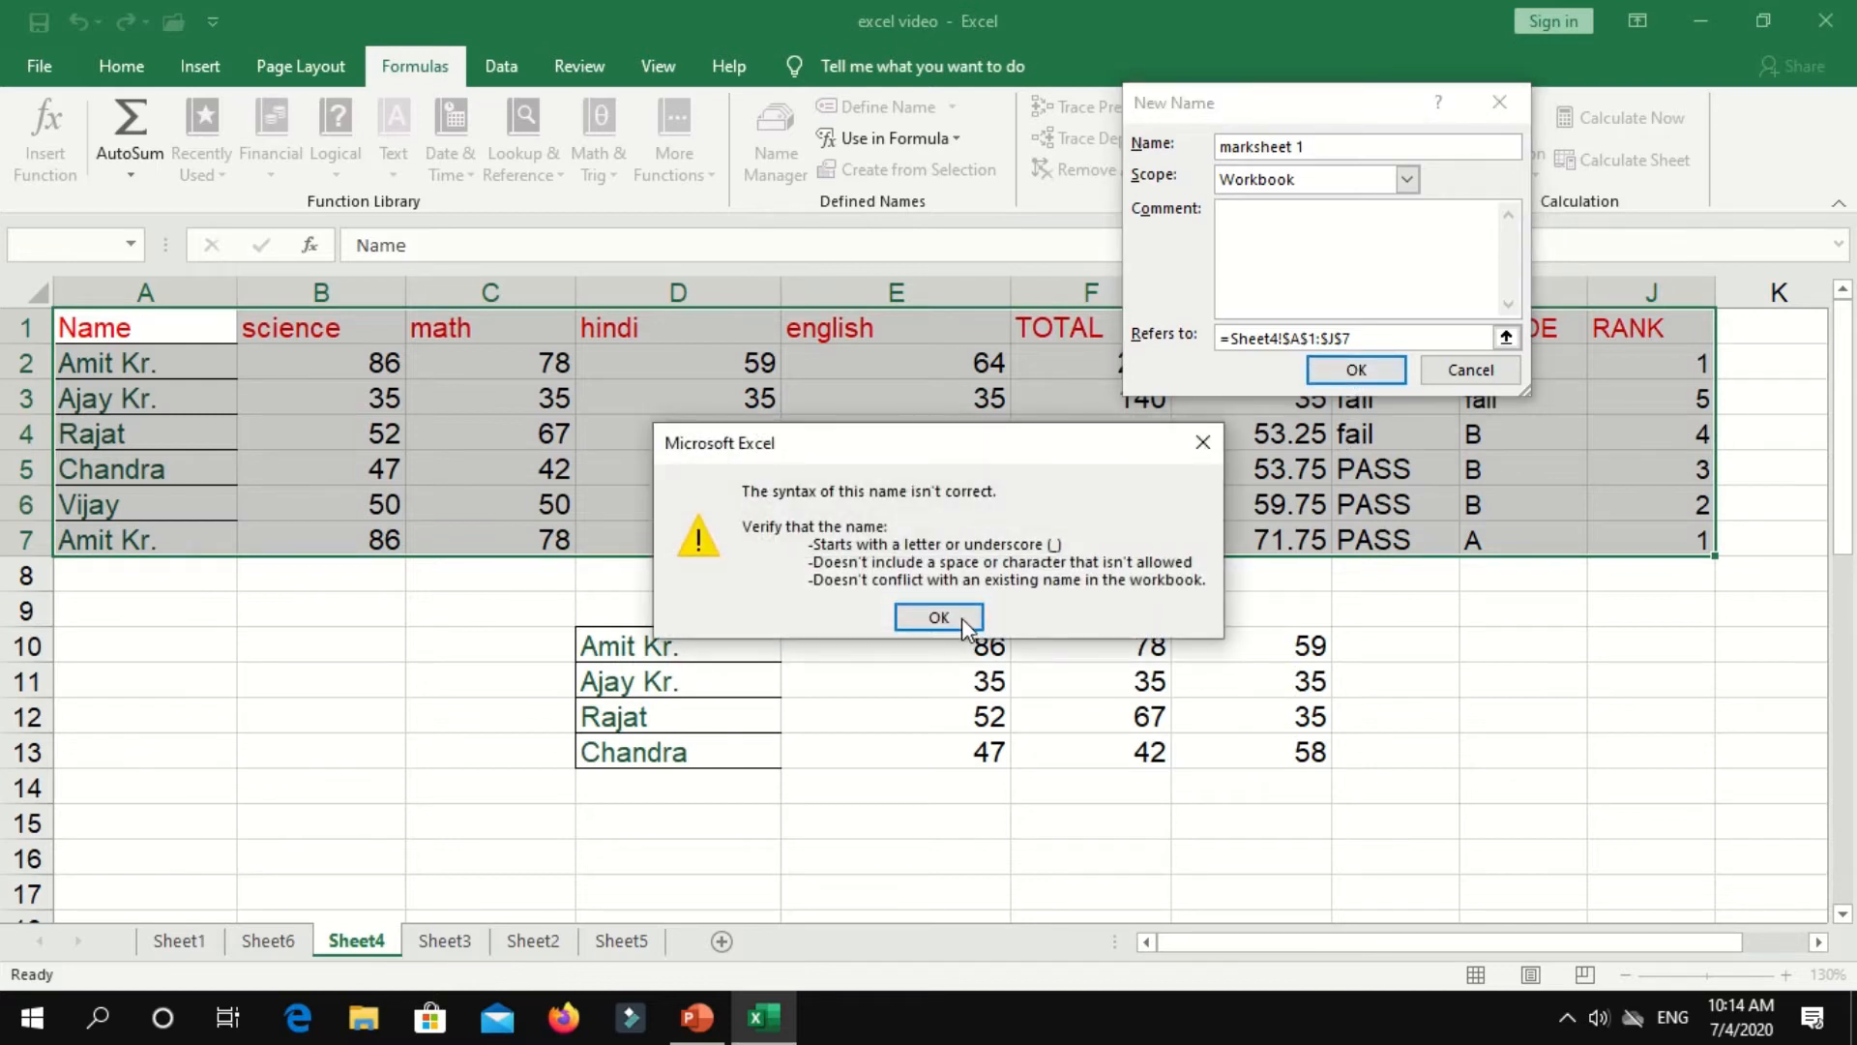
pyautogui.click(936, 621)
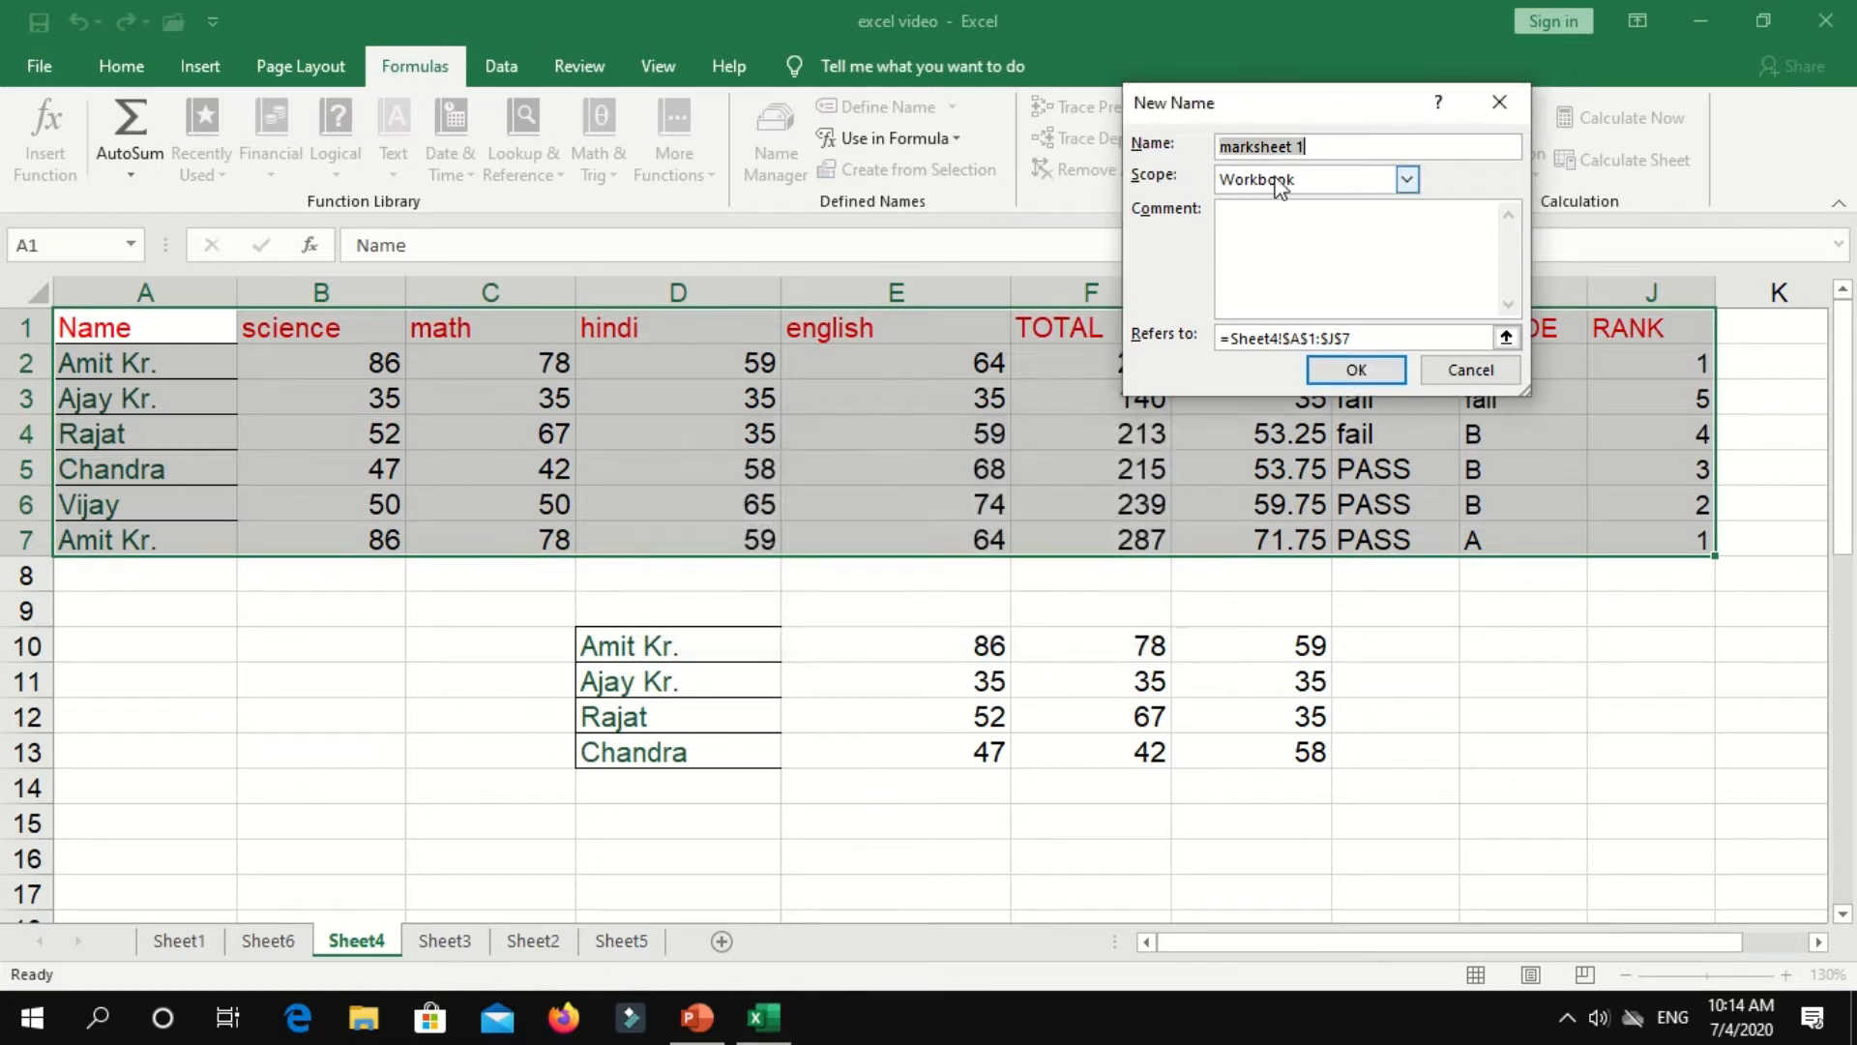
# - Remove the space from the new range name so it reads marksheet1, and create it
pyautogui.click(1302, 146)
pyautogui.press('BackSpace')
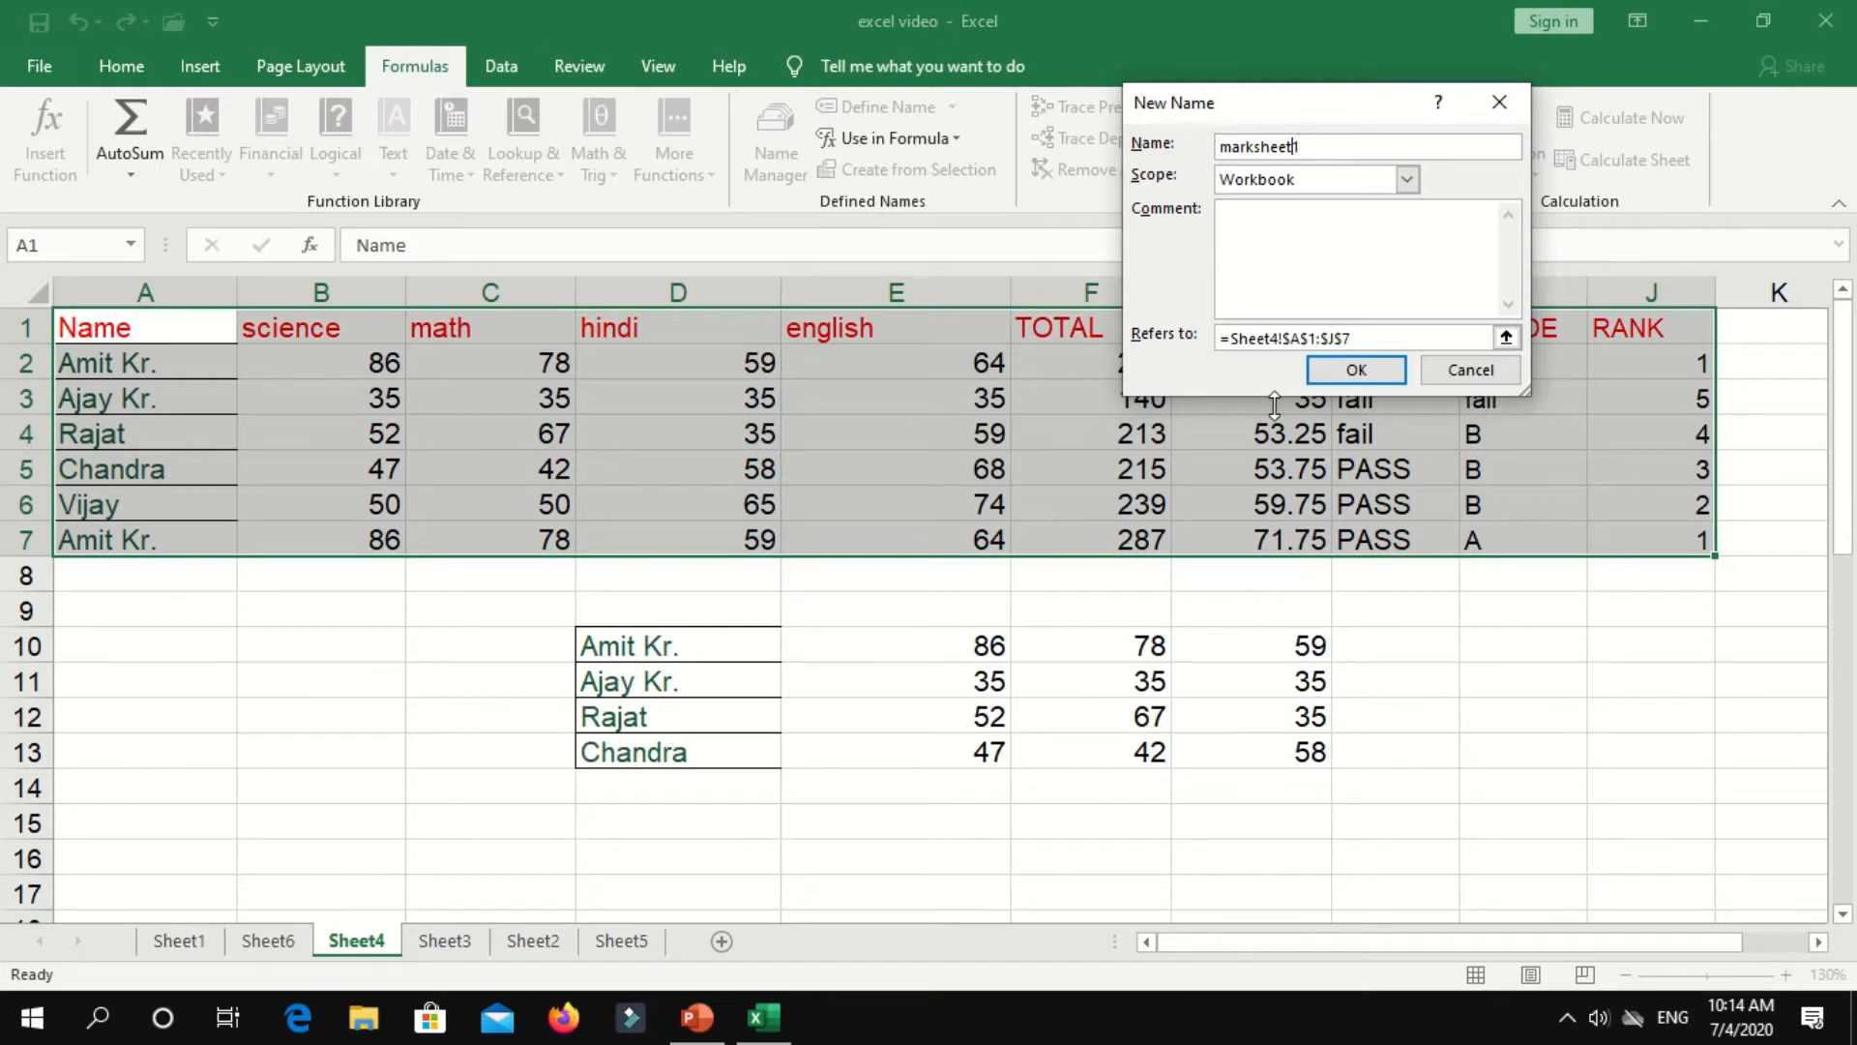
pyautogui.click(1354, 377)
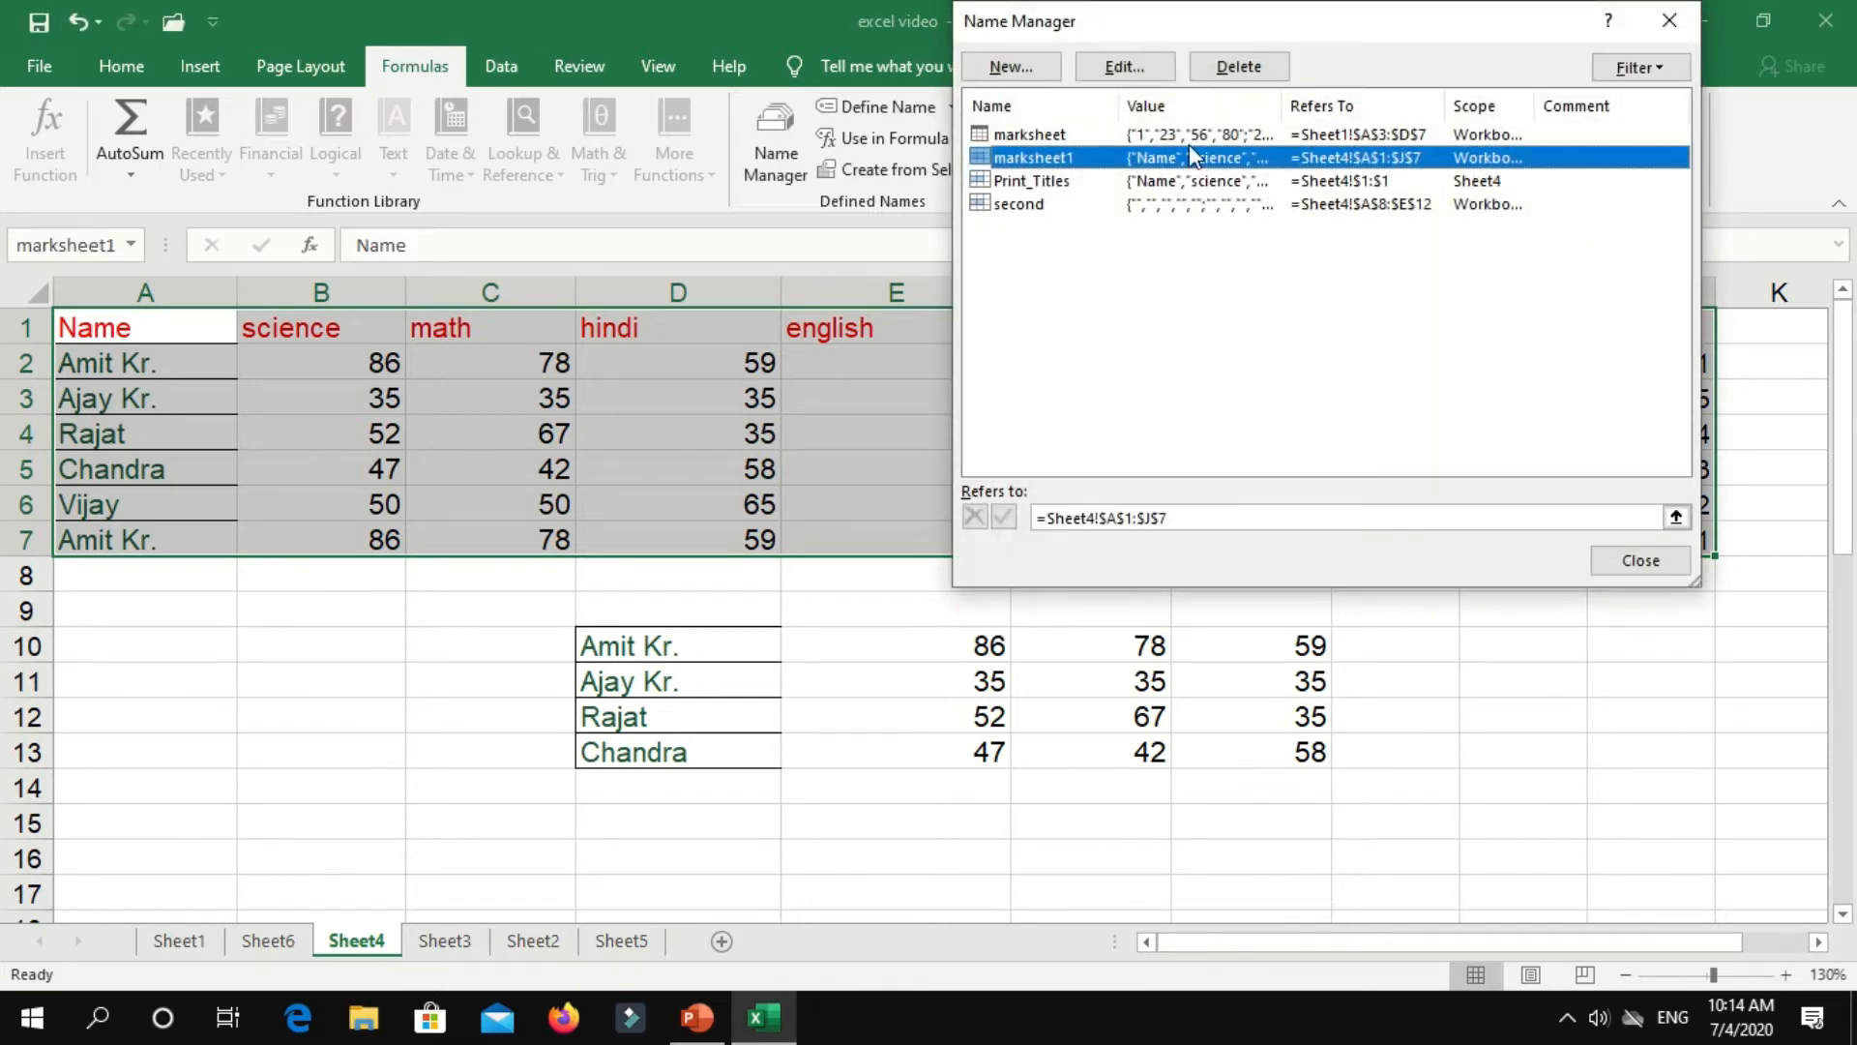
# - Start another defined name and make it refer to the copied block D10:G13 on Sheet4
pyautogui.click(1021, 209)
pyautogui.click(1045, 137)
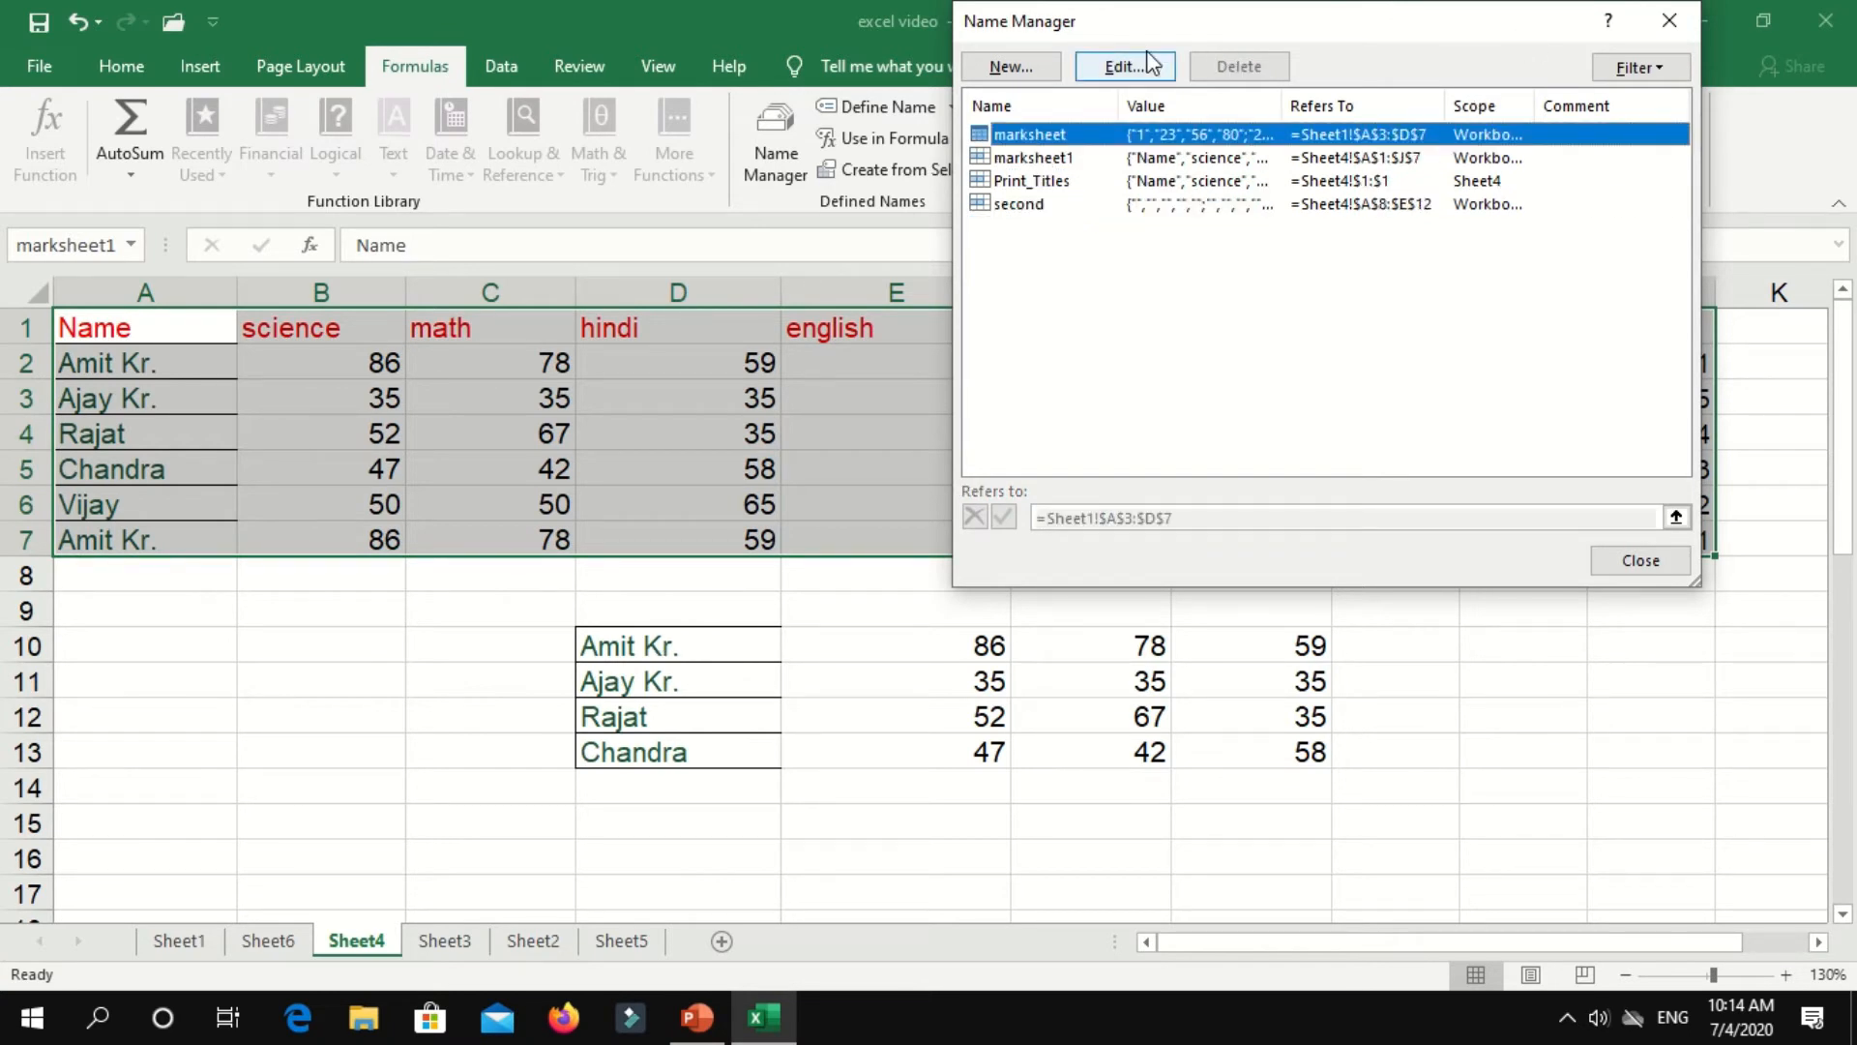
pyautogui.click(1040, 68)
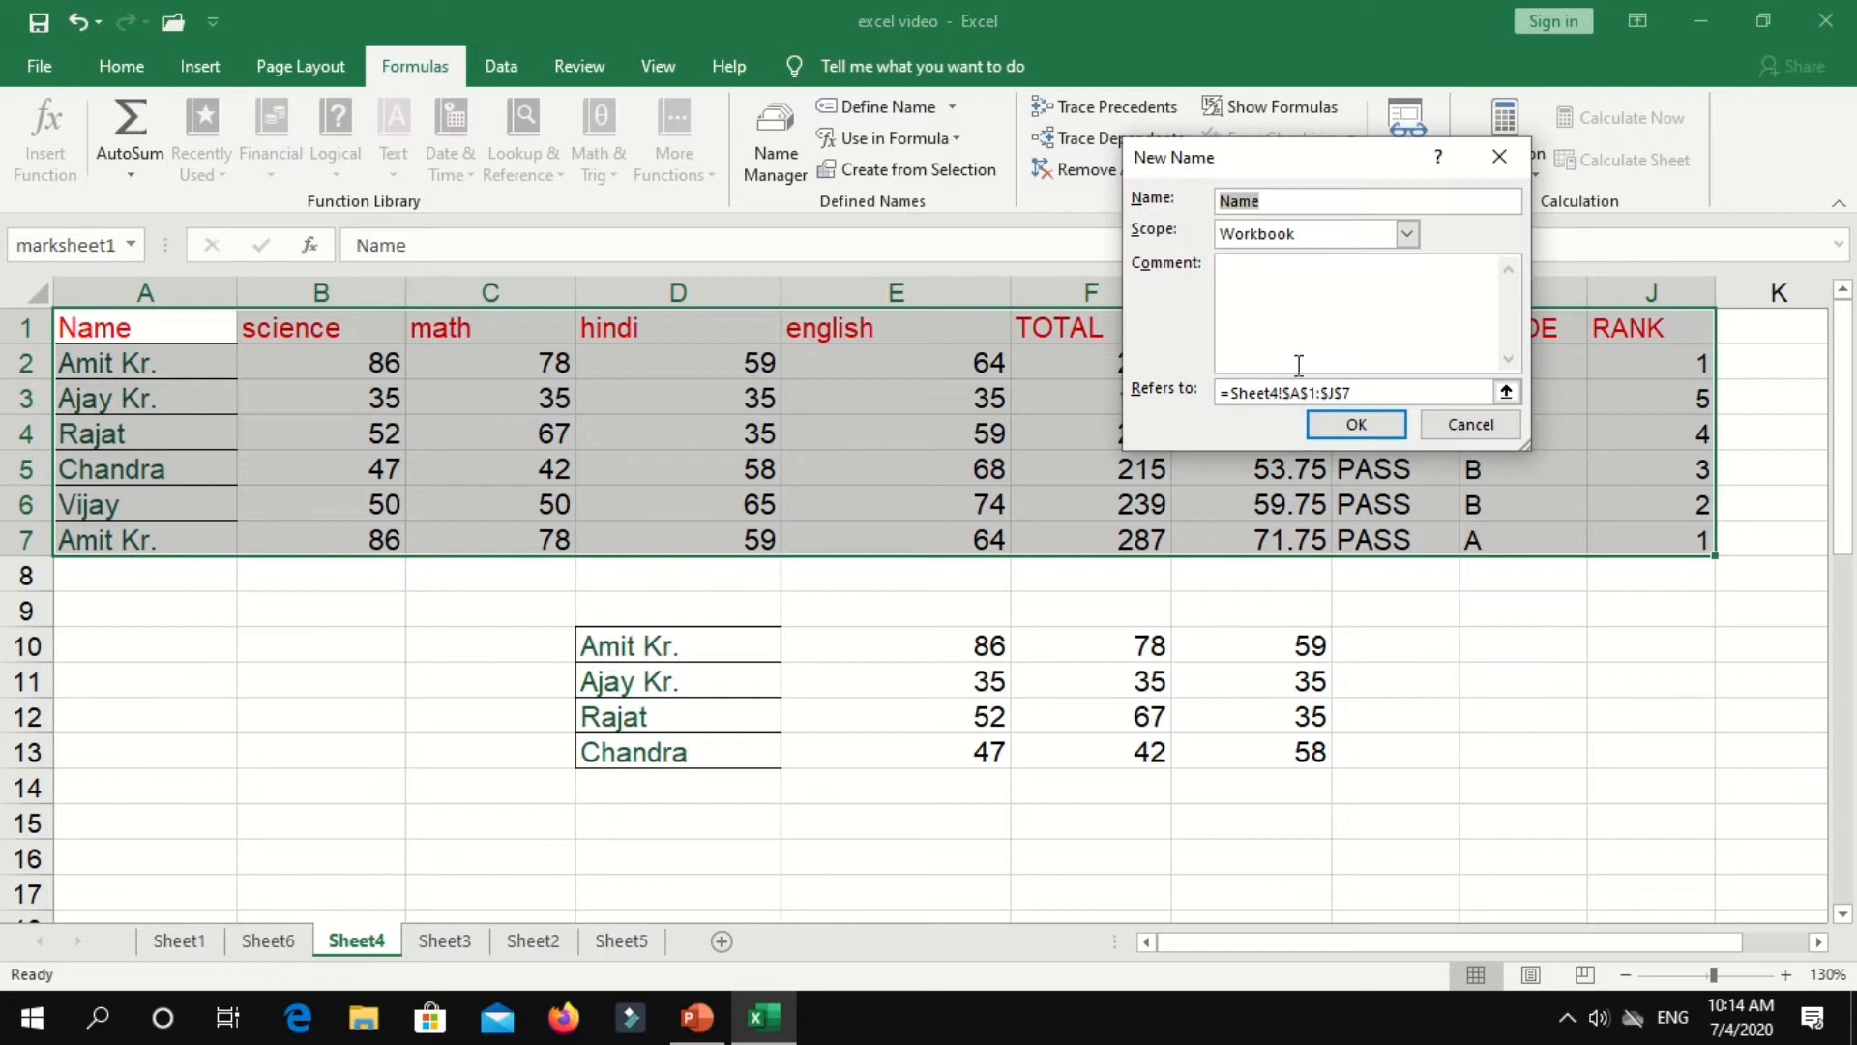
pyautogui.moveTo(1352, 391); pyautogui.dragTo(911, 340)
pyautogui.moveTo(644, 646); pyautogui.dragTo(1279, 739)
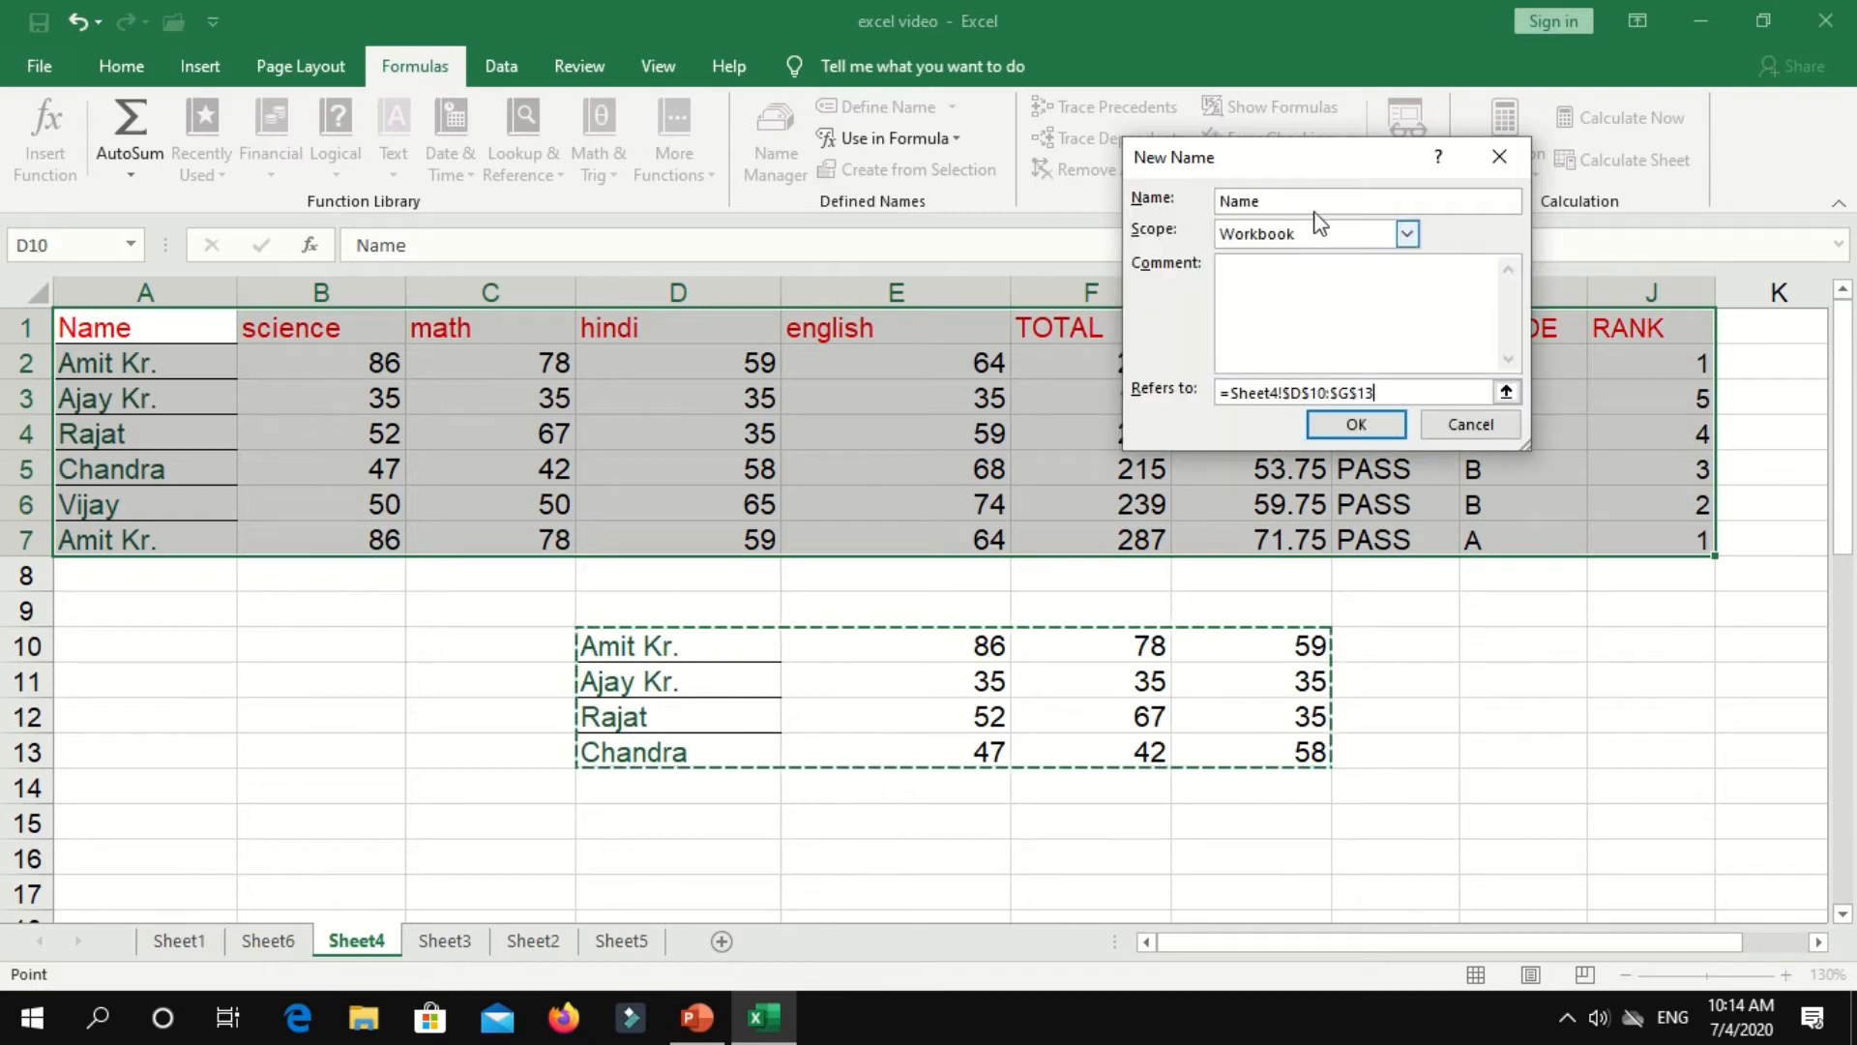
# - Replace the suggested name with "data extract" and try to create it
pyautogui.press('BackSpace')
pyautogui.press('BackSpace')
pyautogui.press('BackSpace')
pyautogui.press('BackSpace')
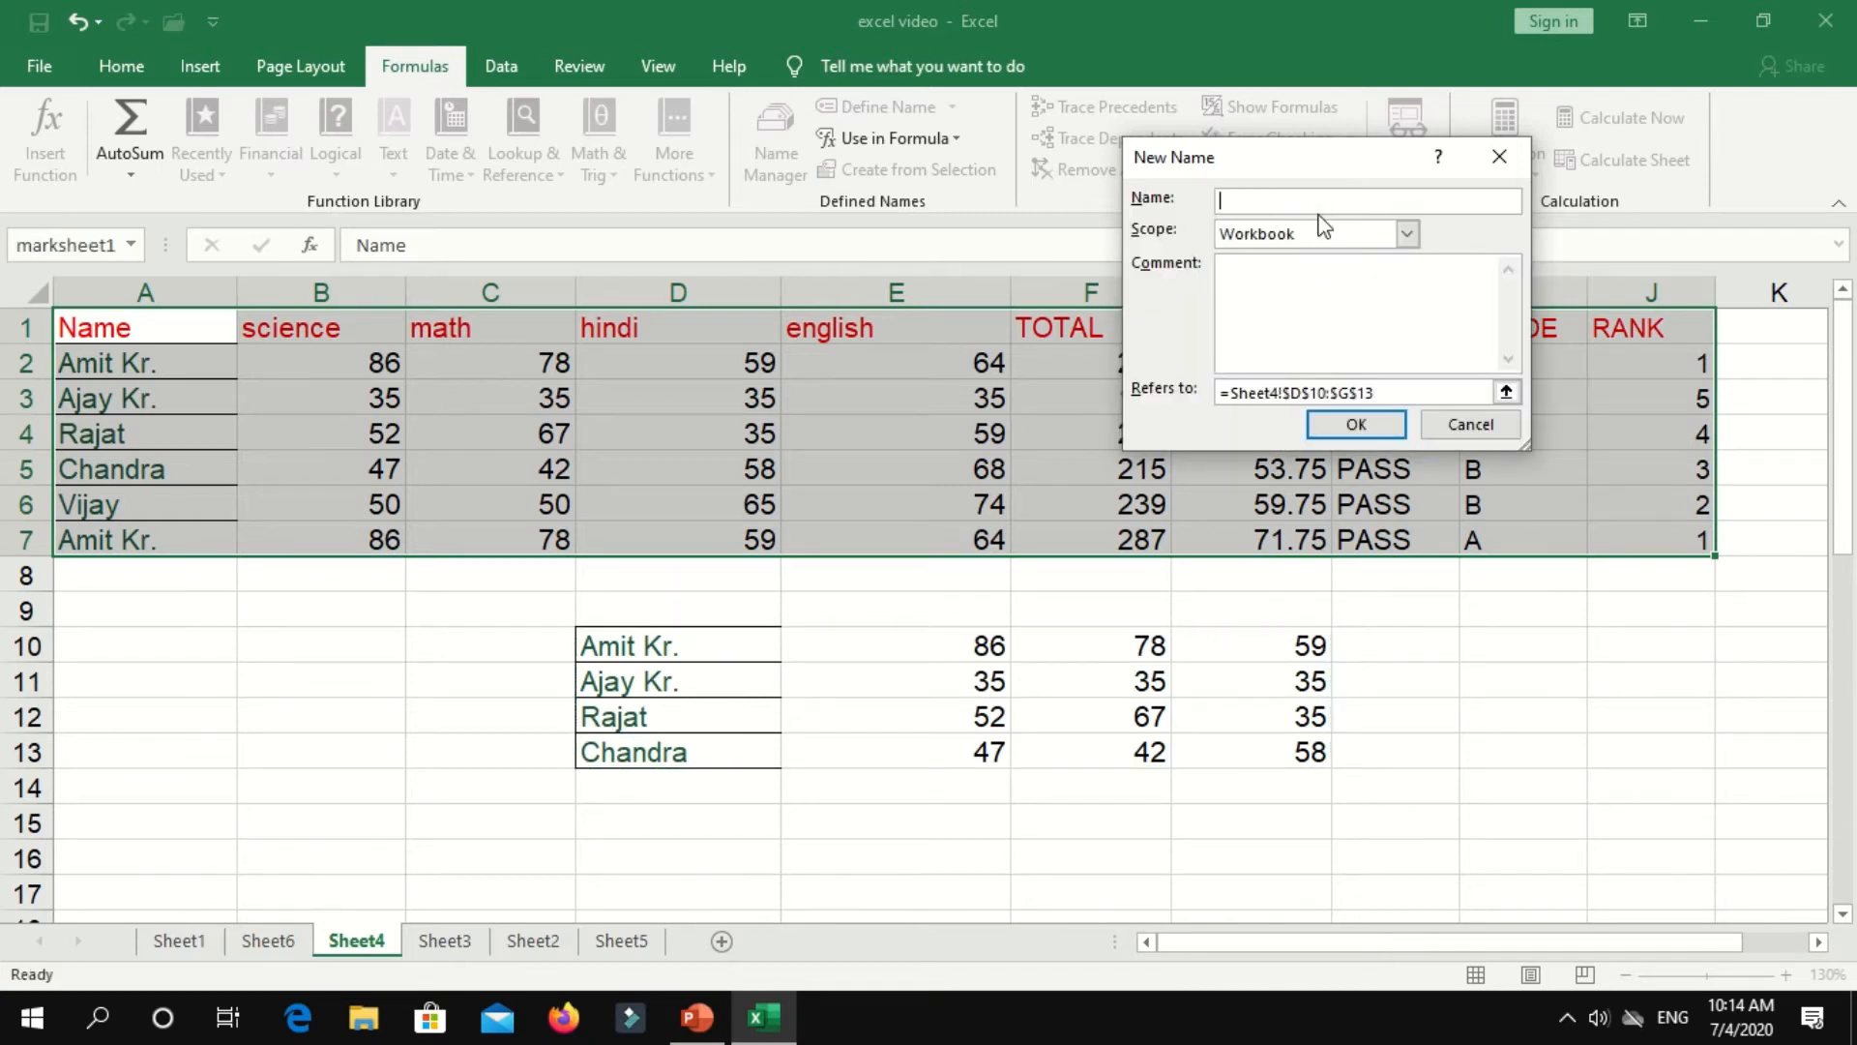
pyautogui.write('data extract')
pyautogui.click(1359, 422)
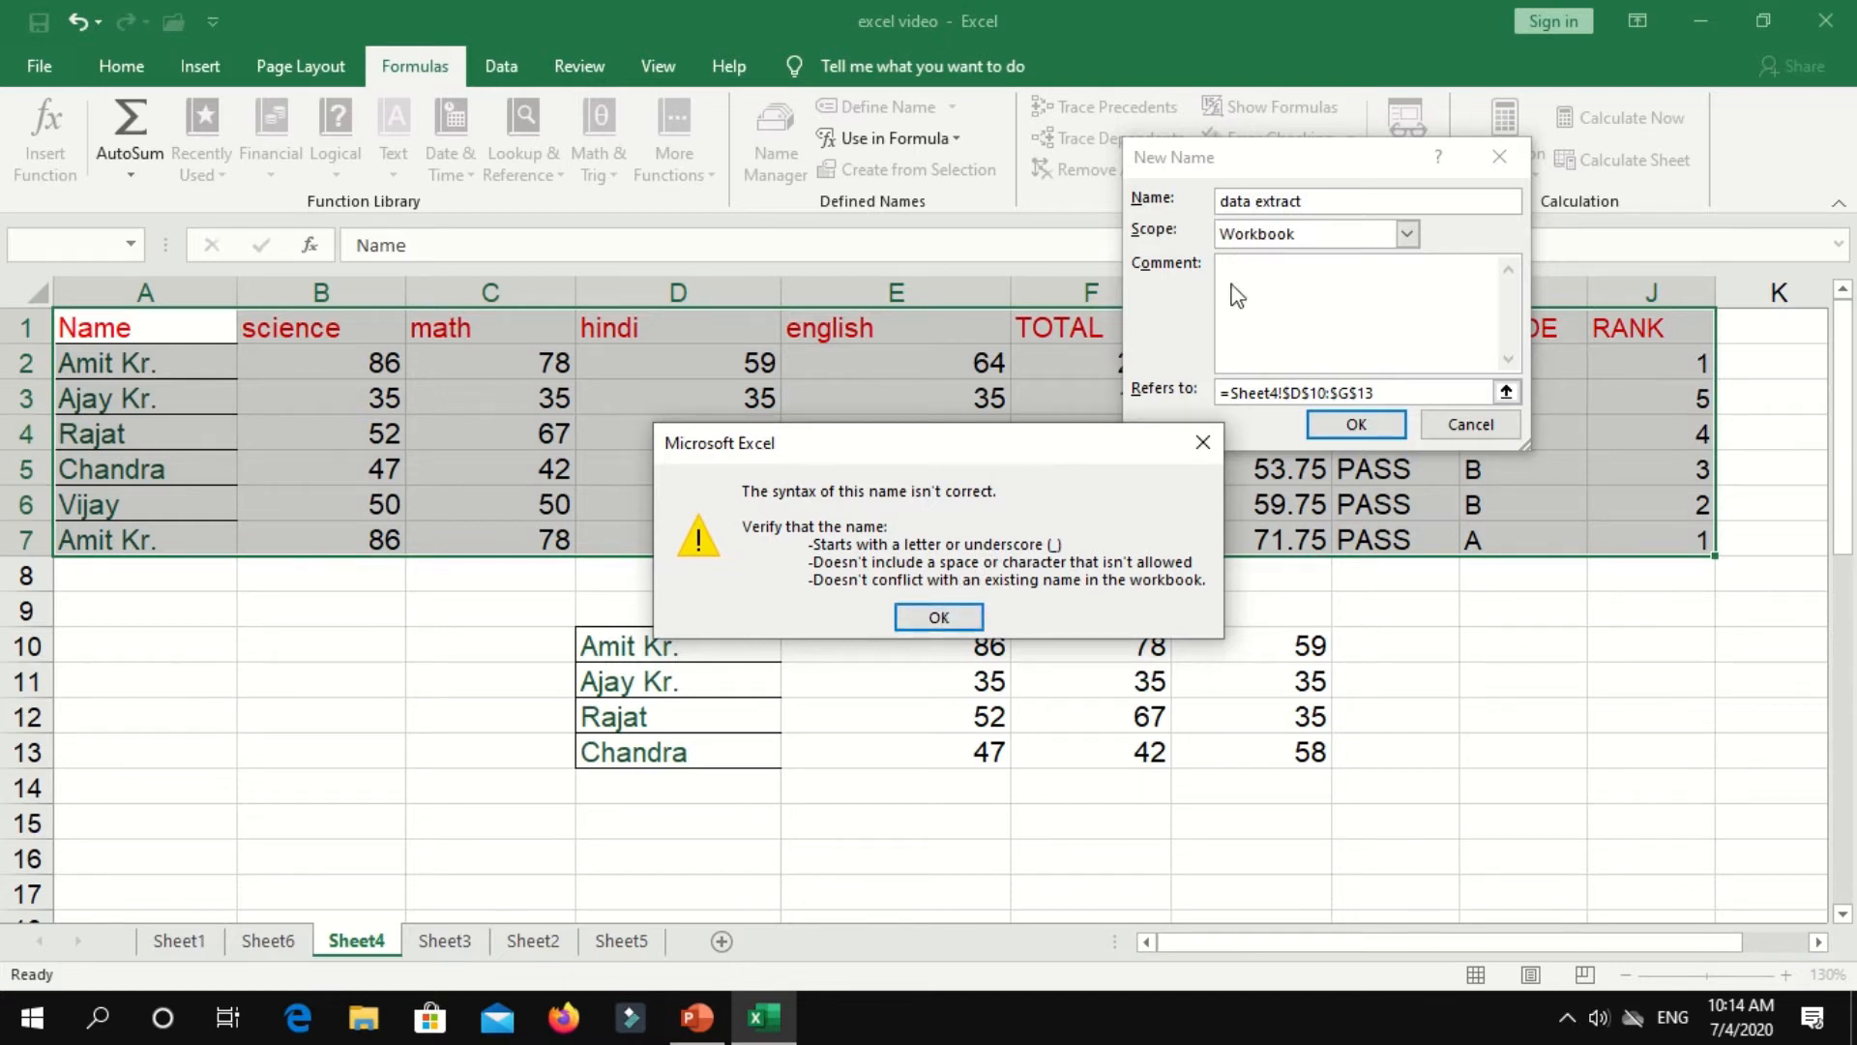
# - Correct the name to data_extract, create it for D10:G13 and leave the name manager
pyautogui.click(1199, 443)
pyautogui.click(1264, 206)
pyautogui.press('BackSpace')
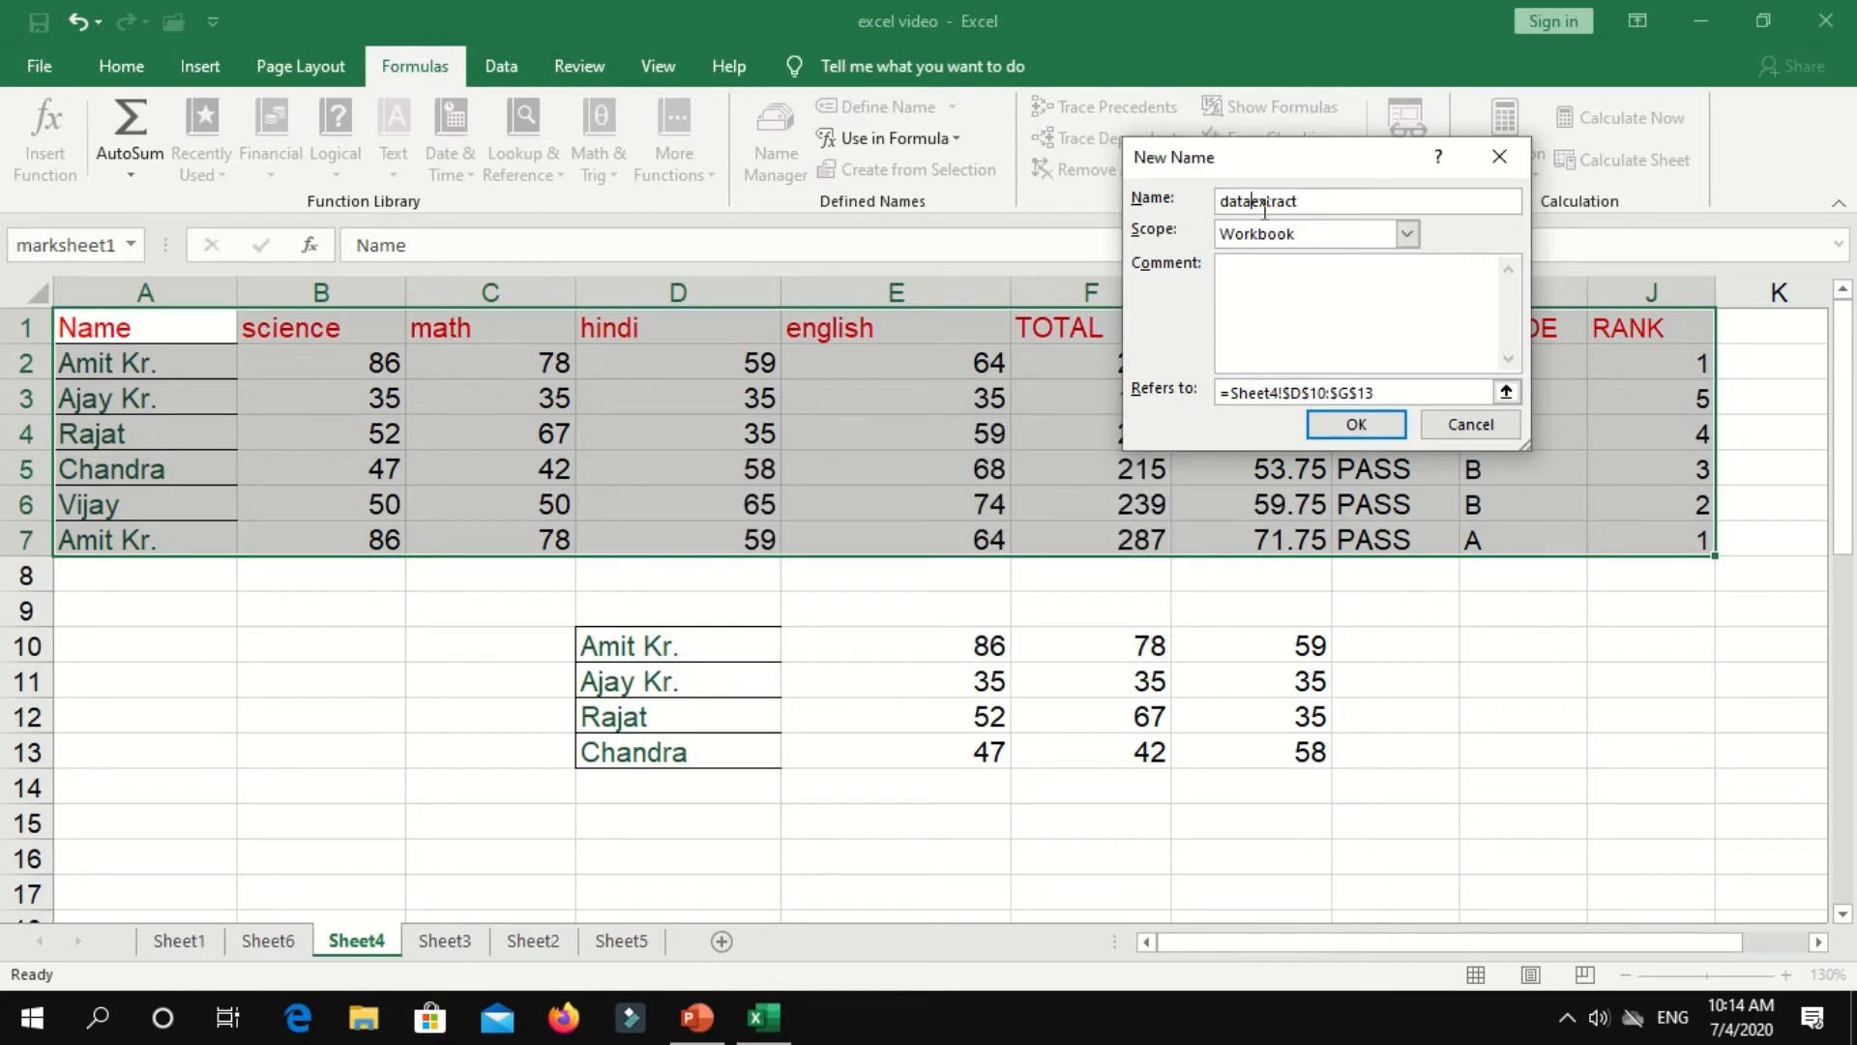
pyautogui.write('_')
pyautogui.click(1356, 424)
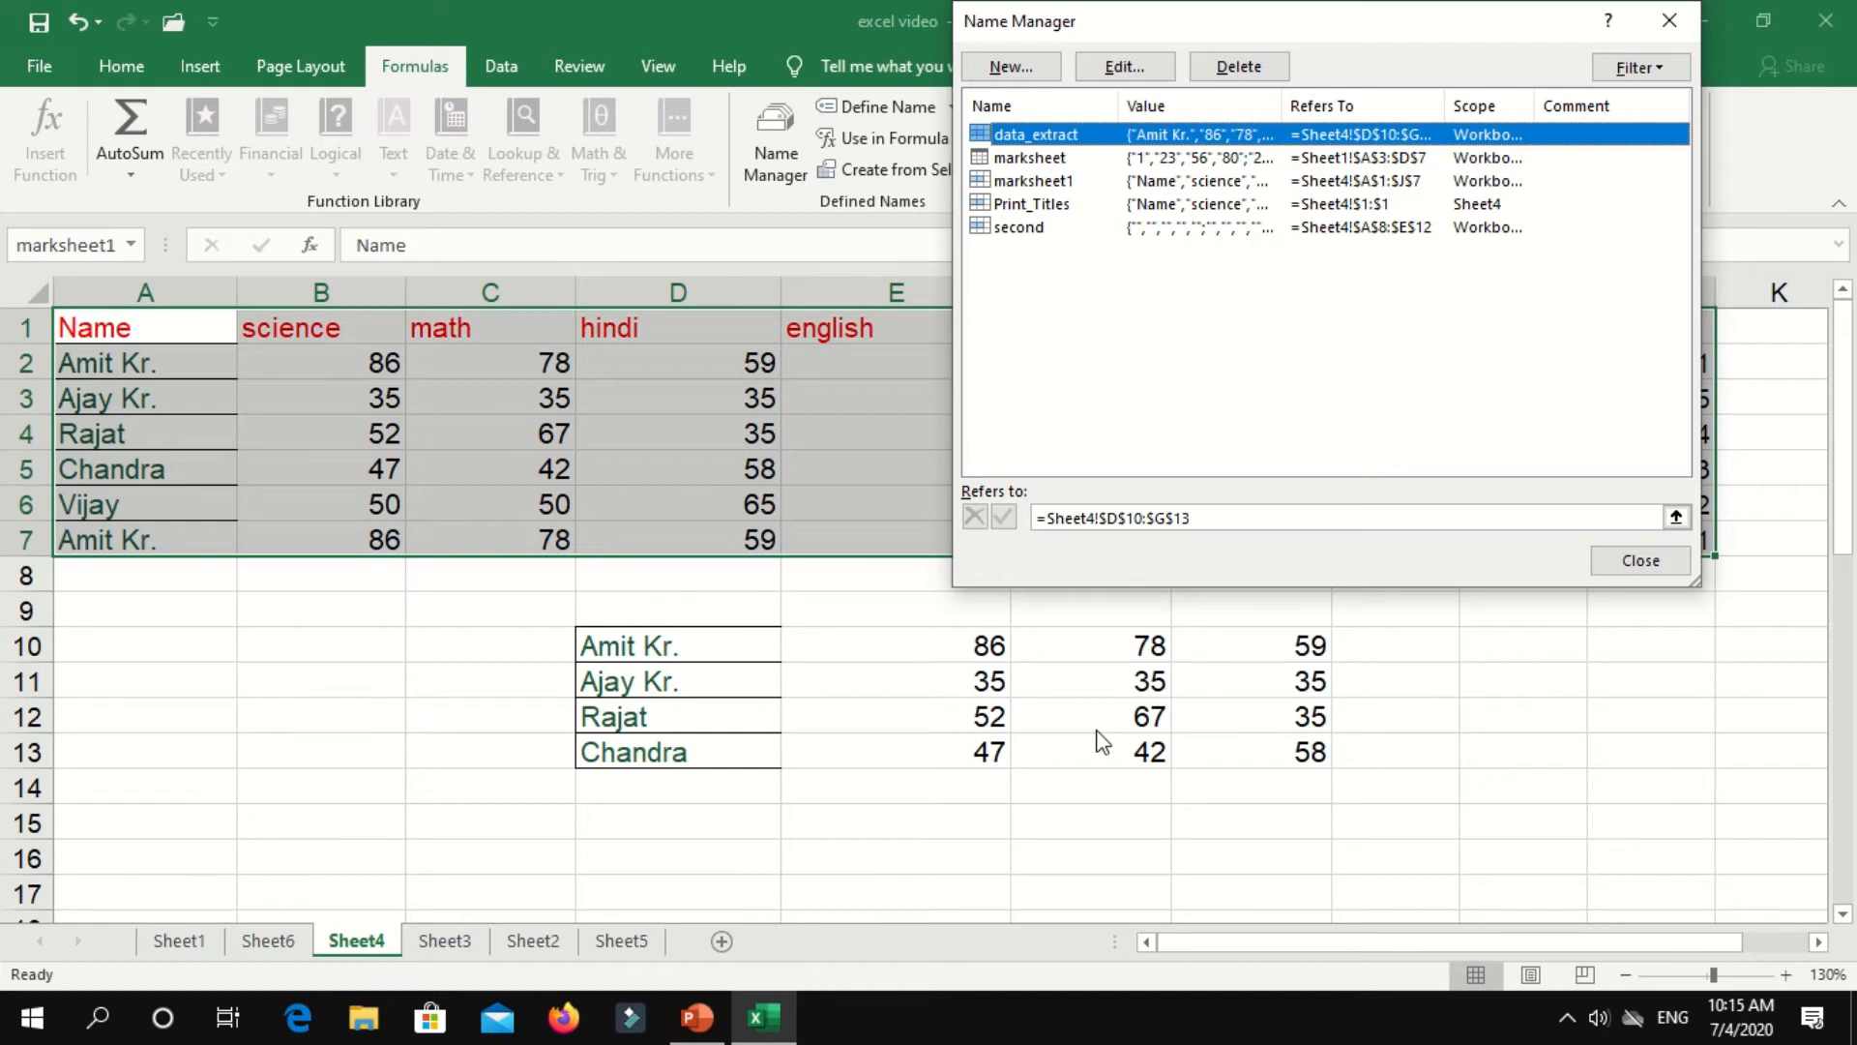
pyautogui.click(1670, 20)
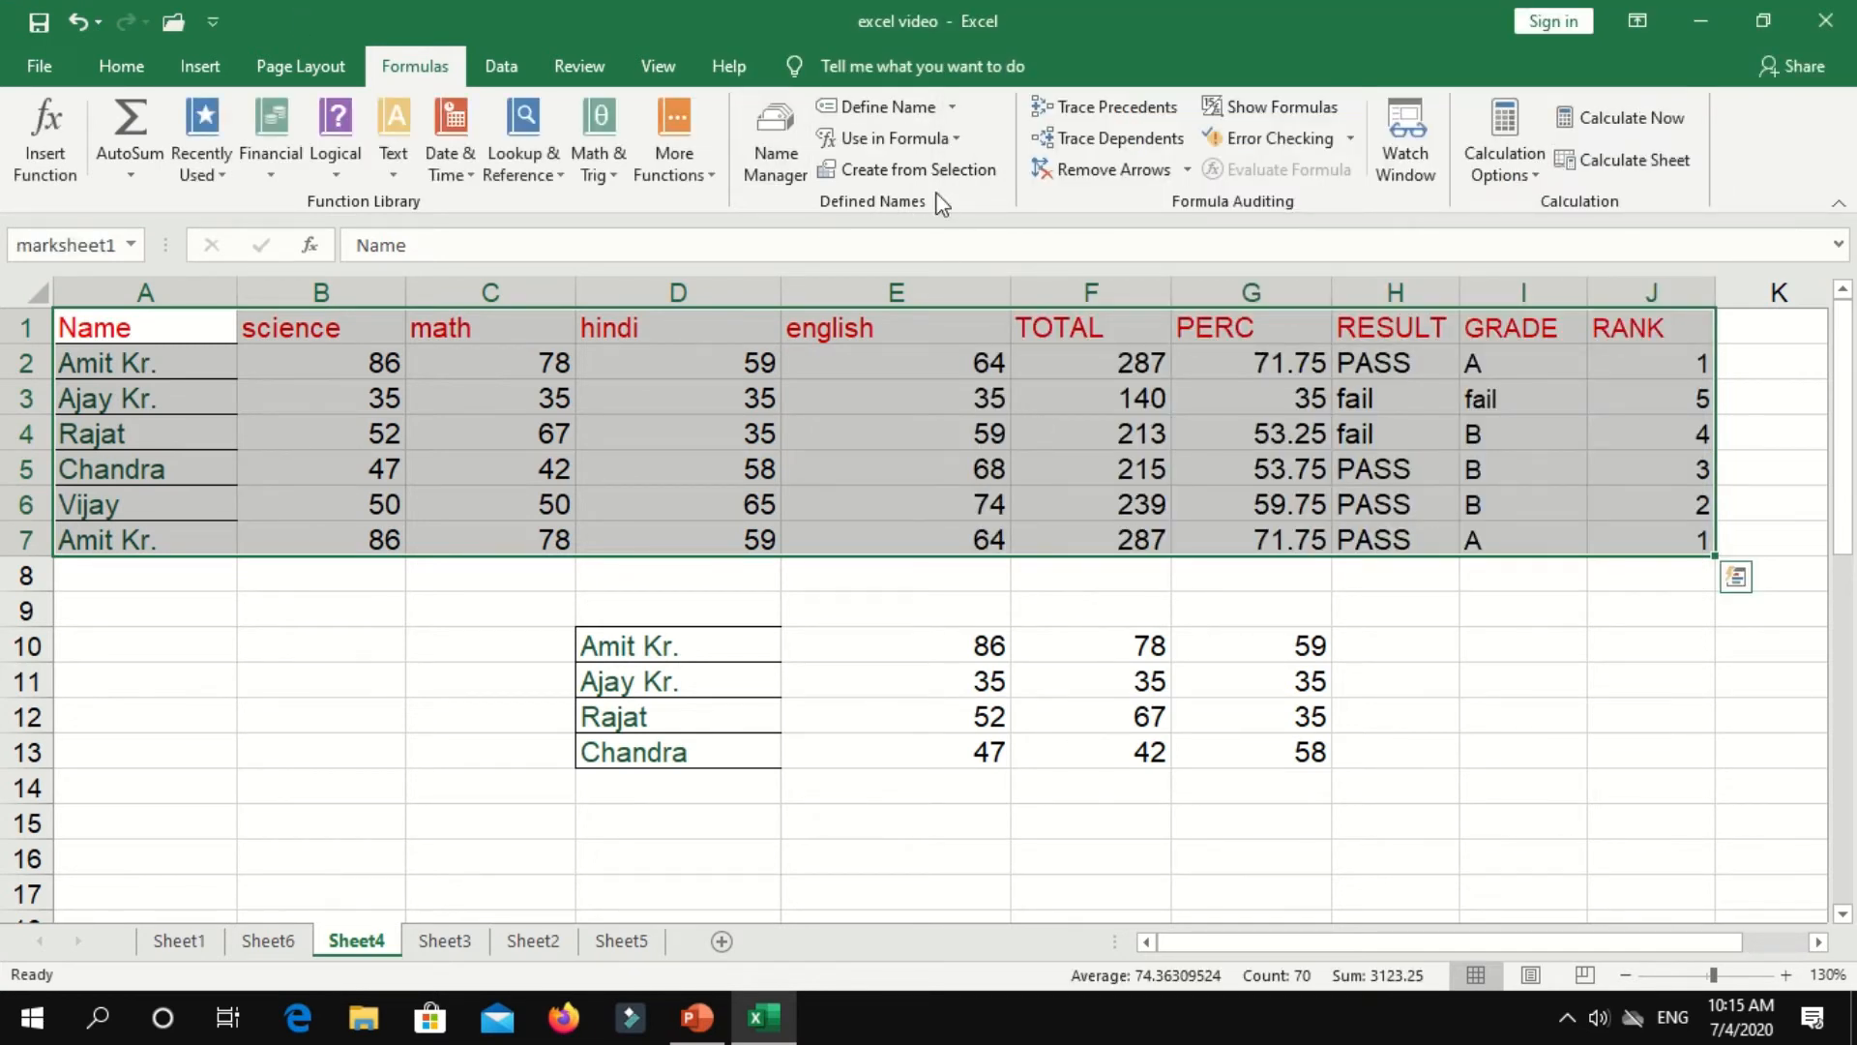
# - Examine the list of defined names available for use in formulas
pyautogui.click(934, 138)
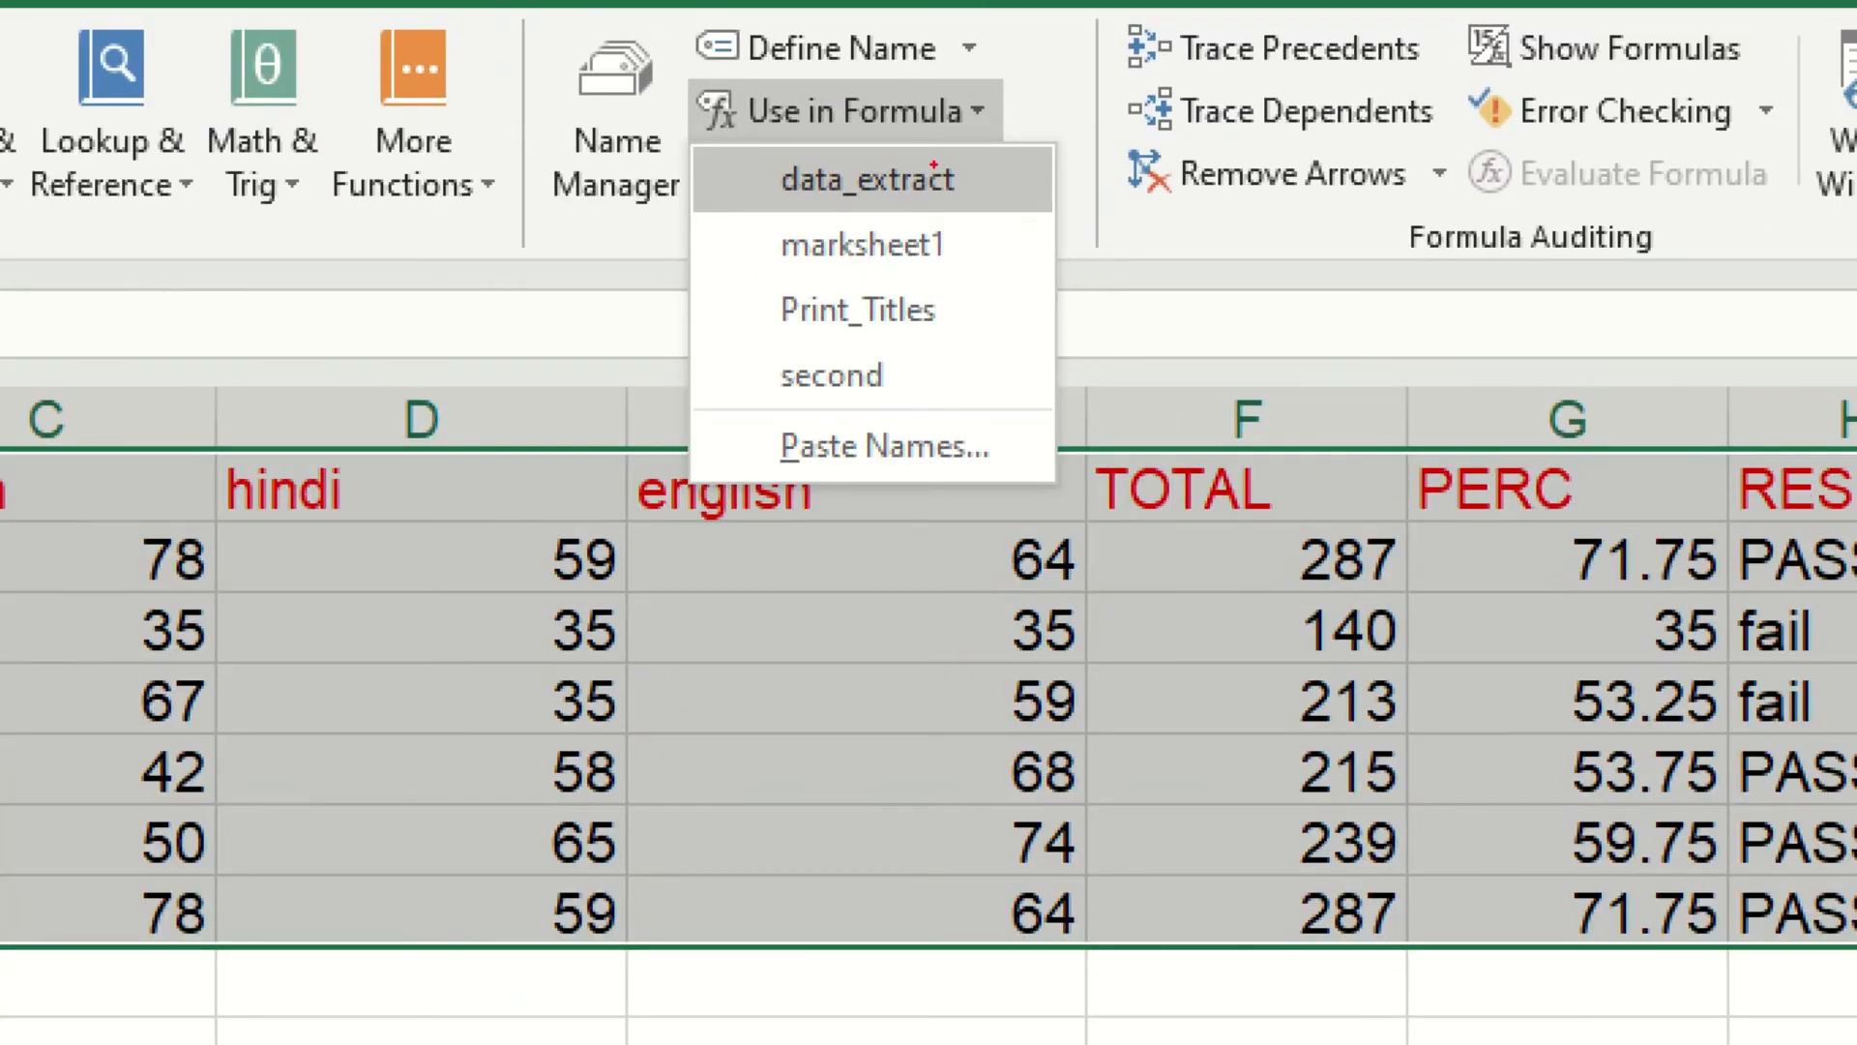
pyautogui.moveTo(762, 232)
pyautogui.mouseDown()
pyautogui.moveTo(847, 277)
pyautogui.moveTo(971, 257)
pyautogui.mouseUp()
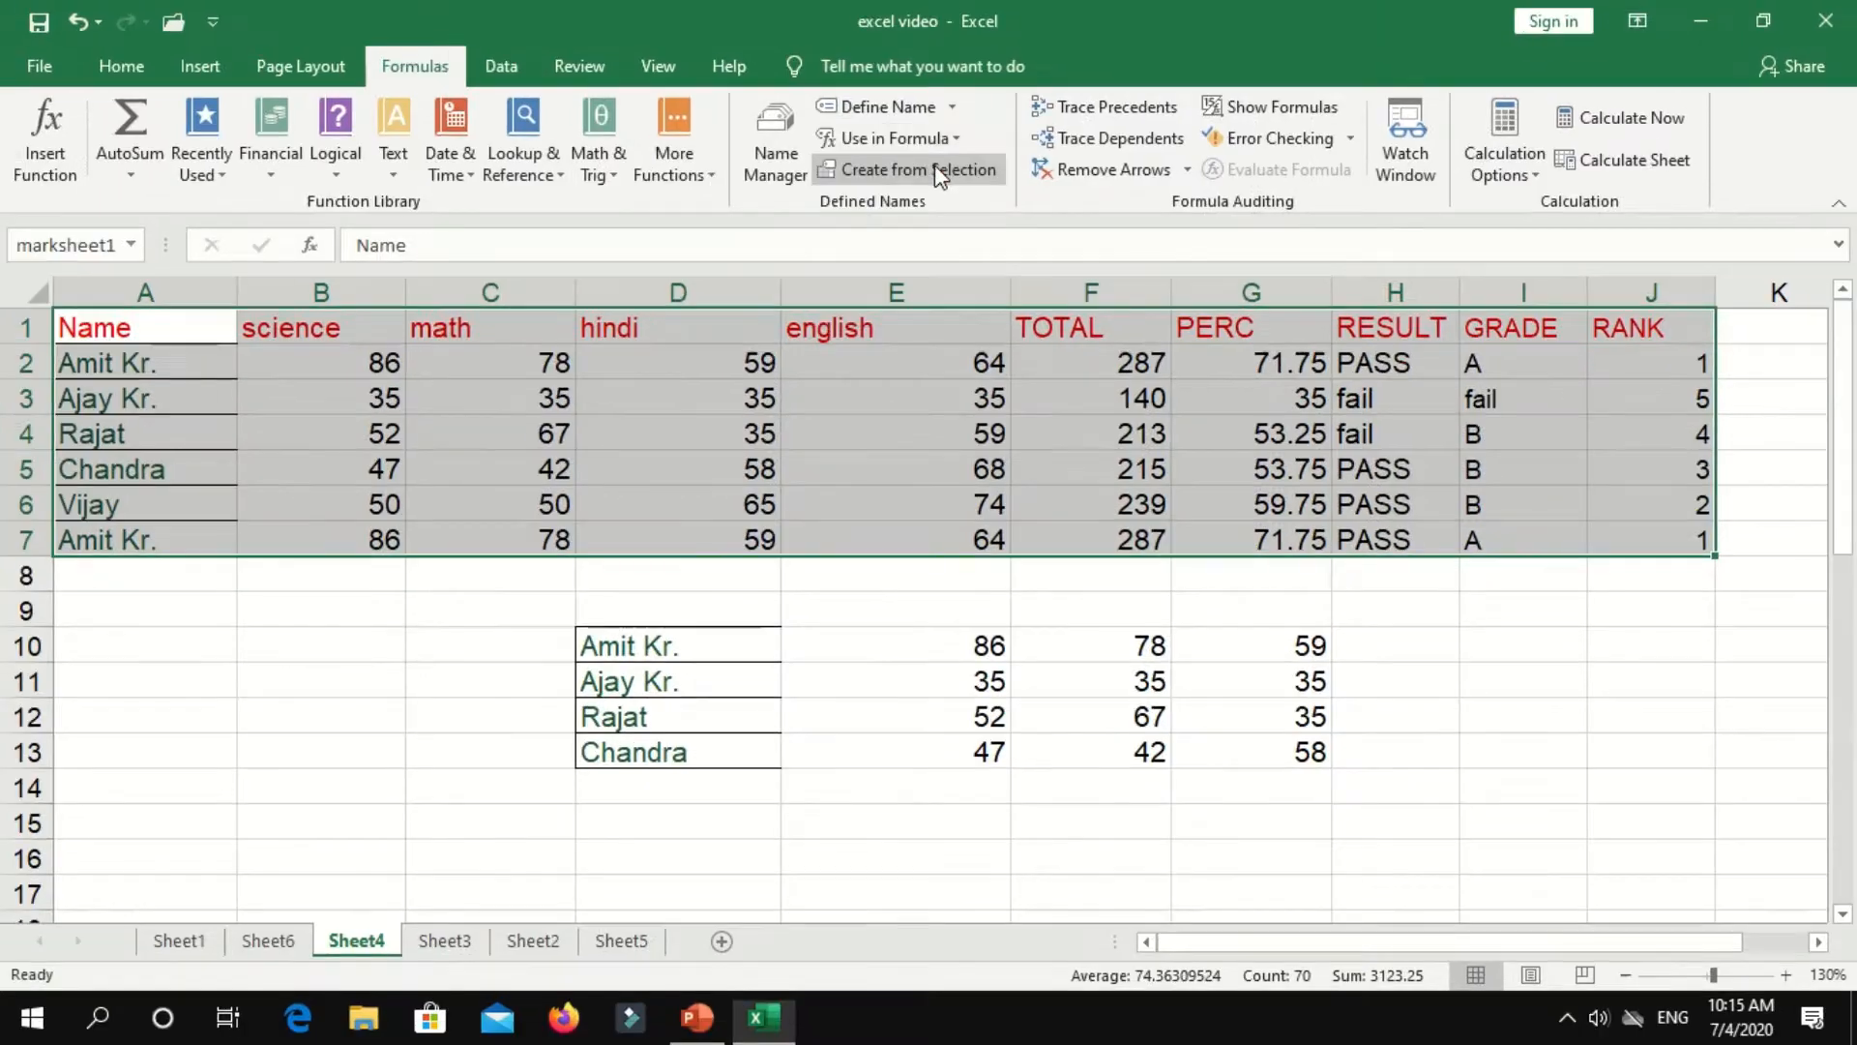
pyautogui.hotkey('ctrl', 'q')
pyautogui.click(966, 405)
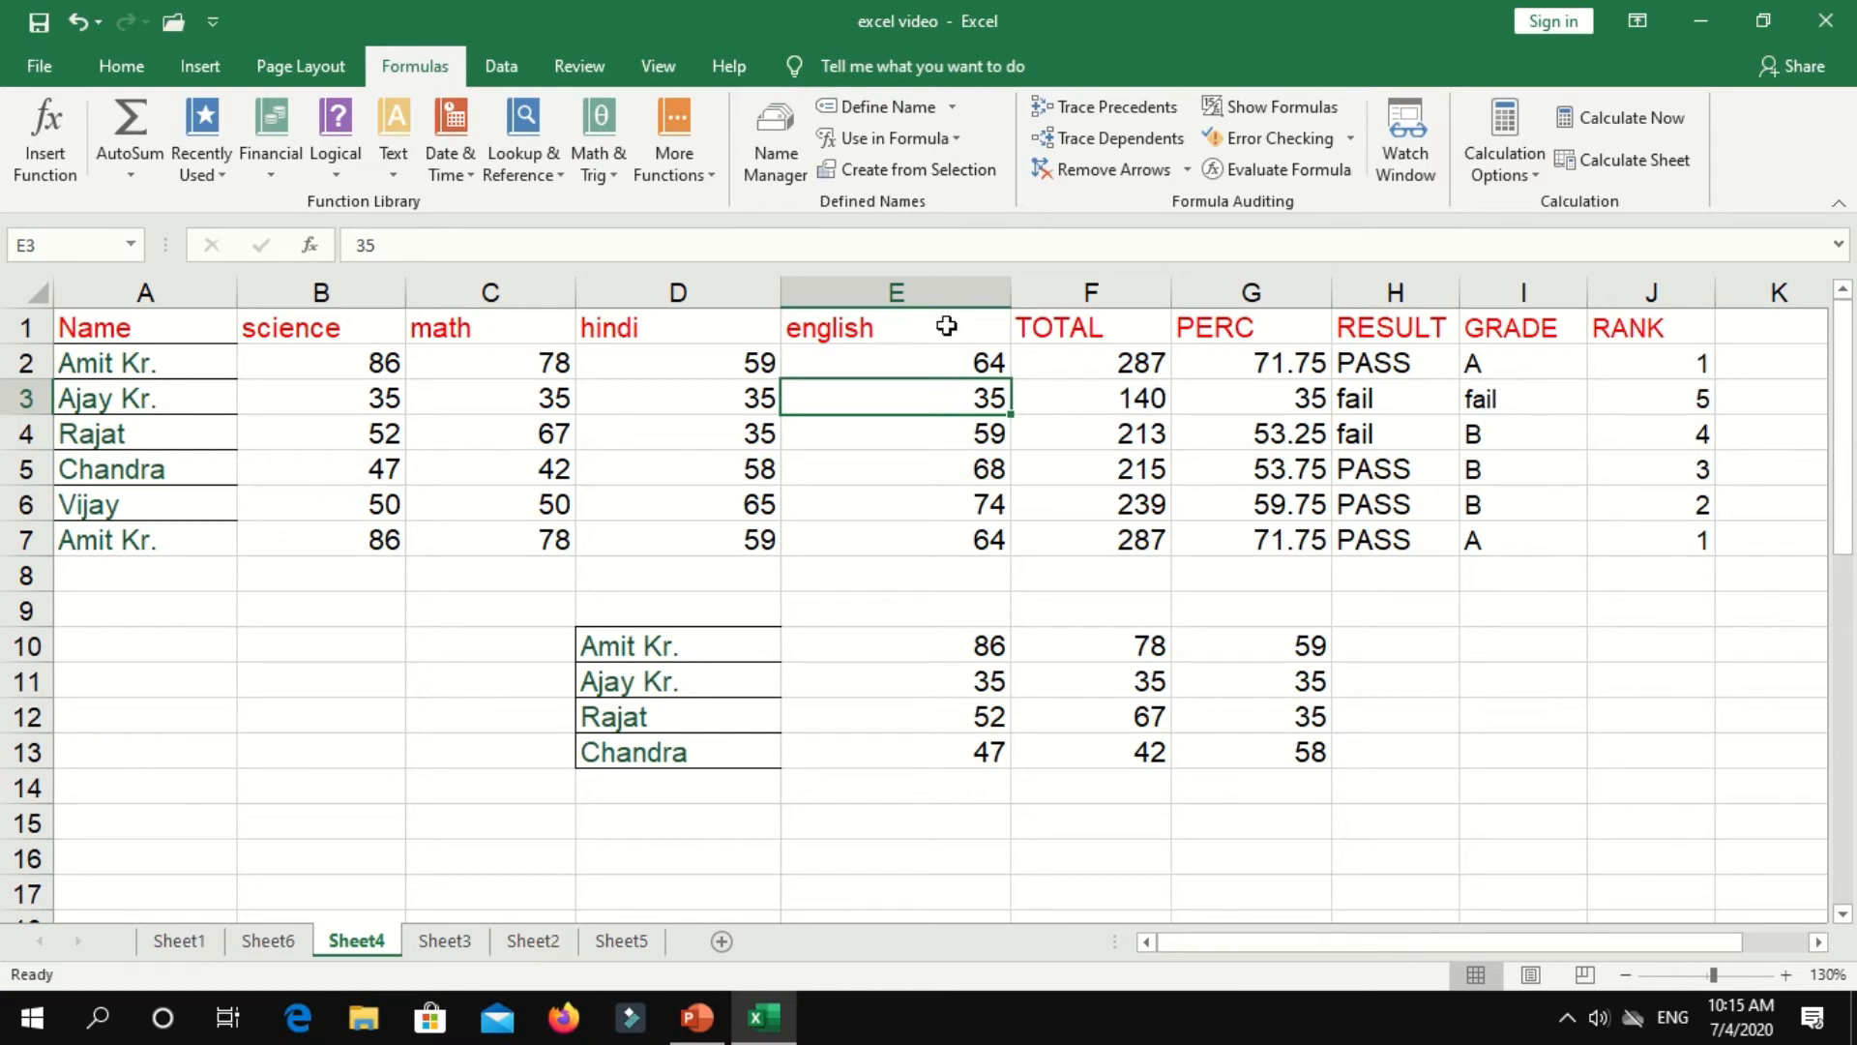
pyautogui.hotkey('ctrl', '1')
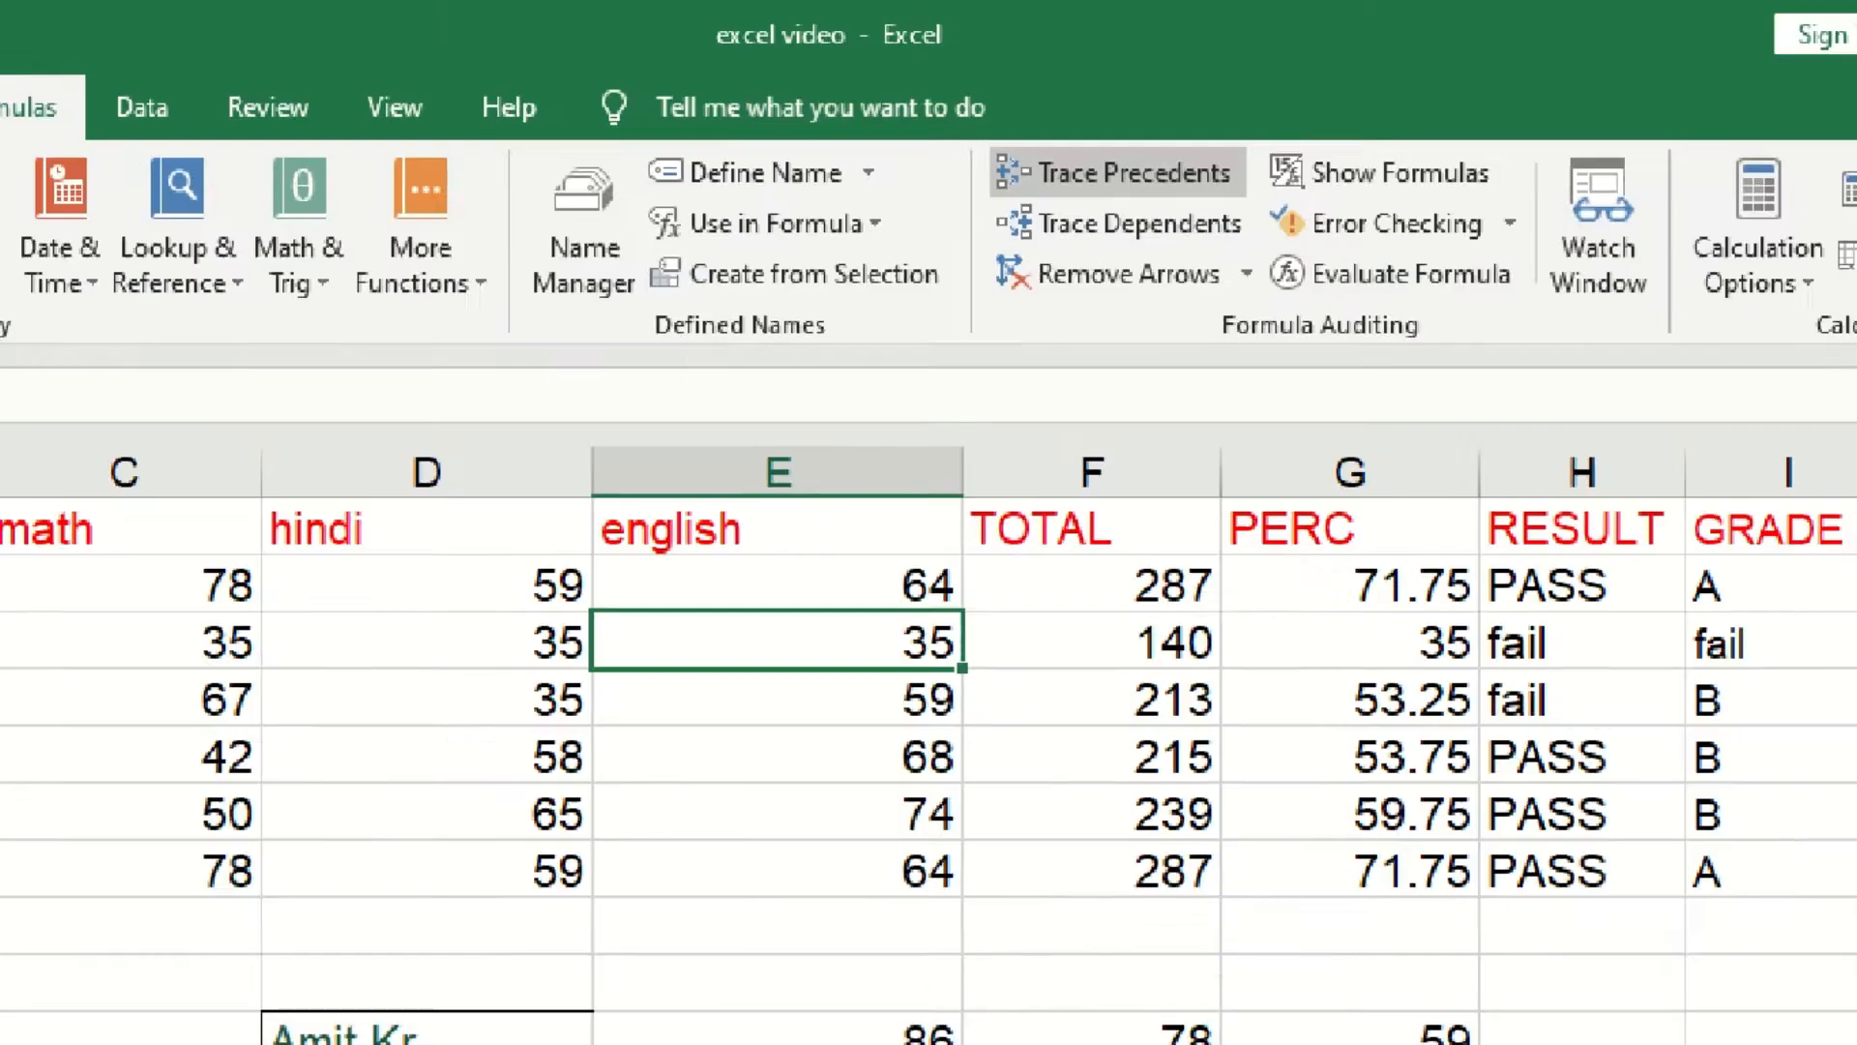
pyautogui.click(1068, 145)
pyautogui.moveTo(966, 147)
pyautogui.mouseDown()
pyautogui.moveTo(1144, 234)
pyautogui.moveTo(1310, 255)
pyautogui.mouseUp()
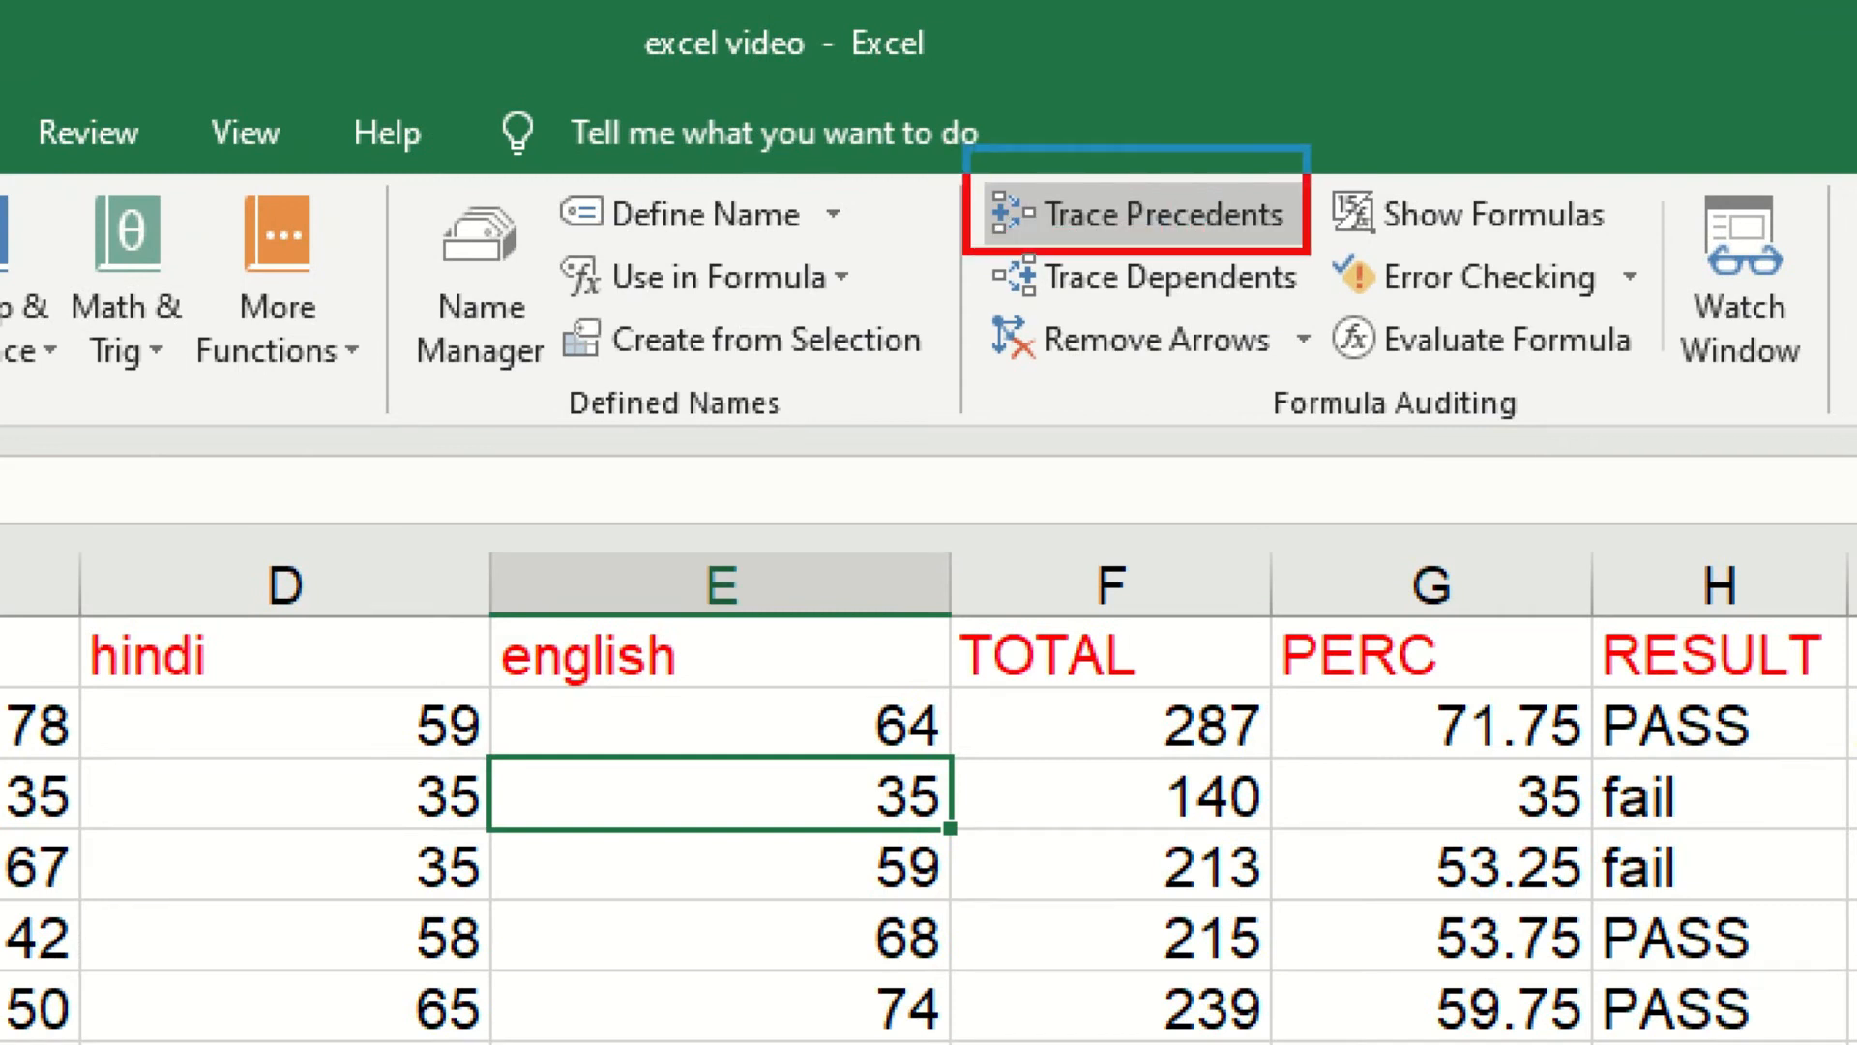
pyautogui.moveTo(984, 233)
pyautogui.mouseDown()
pyautogui.moveTo(1128, 296)
pyautogui.moveTo(1282, 307)
pyautogui.mouseUp()
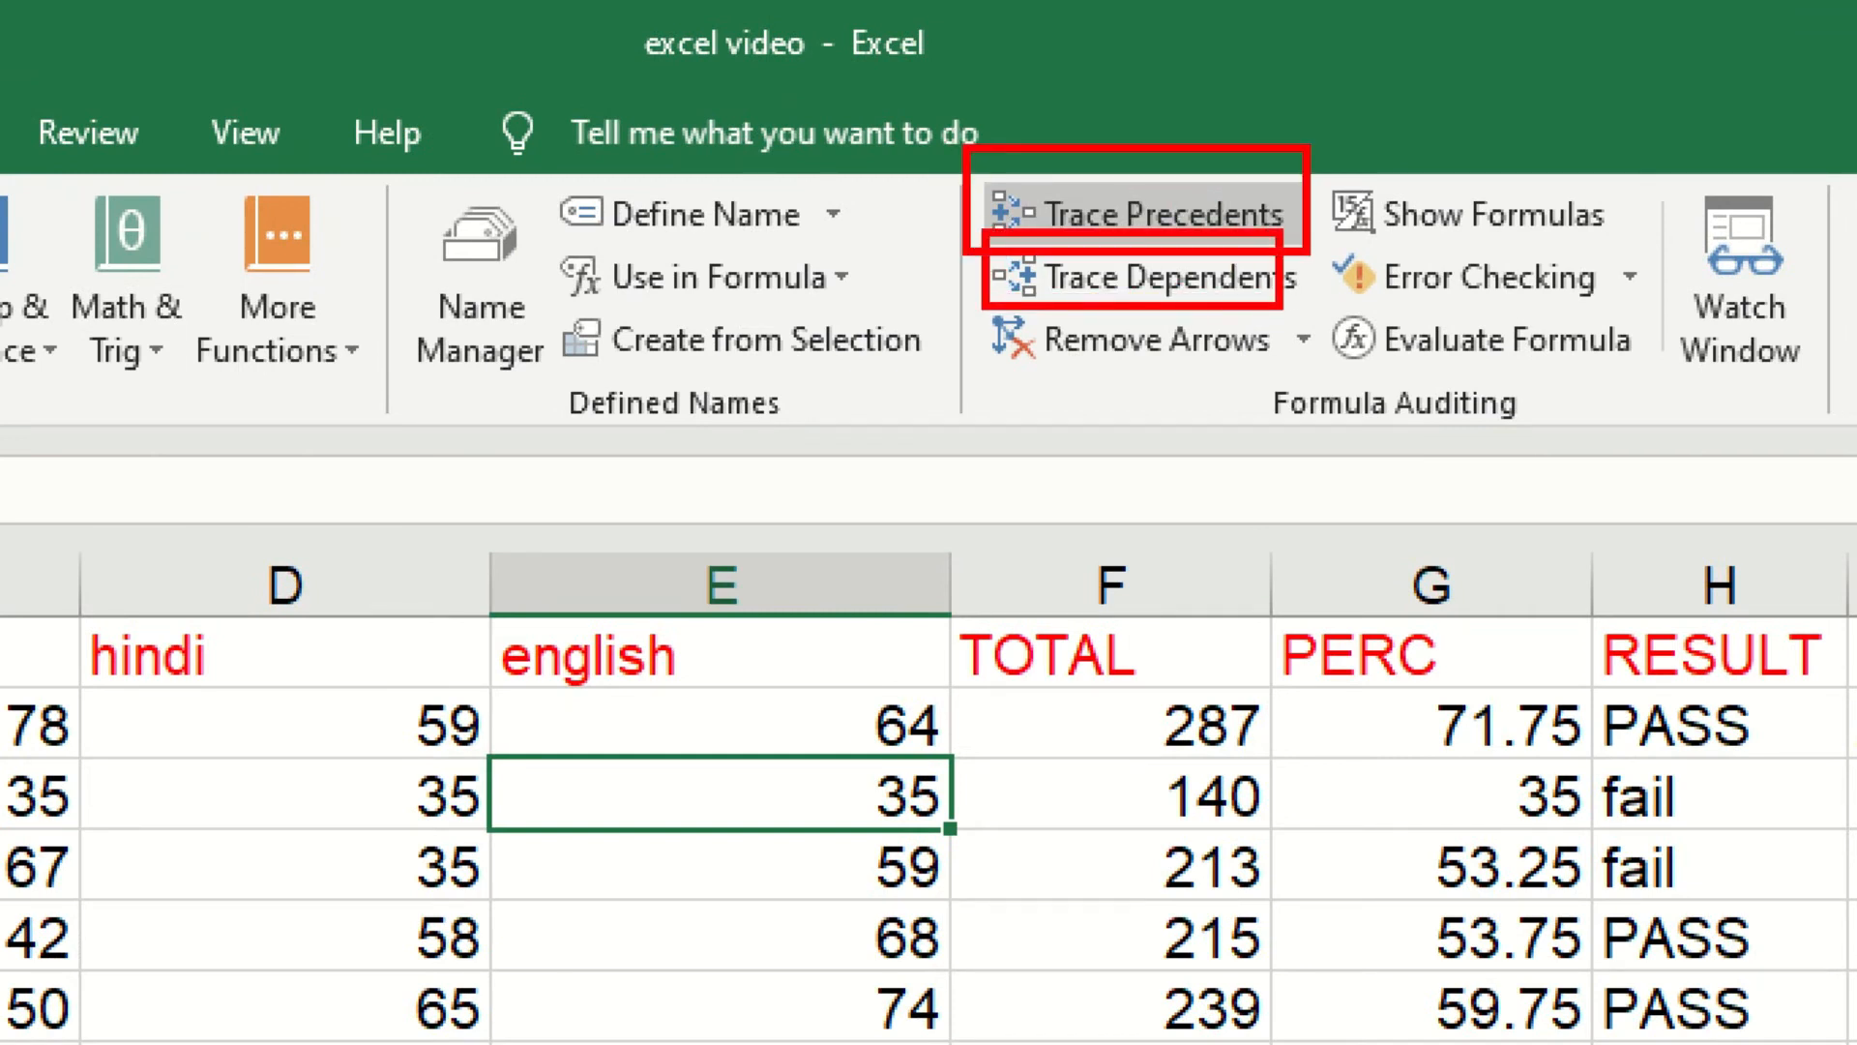
pyautogui.press('Escape')
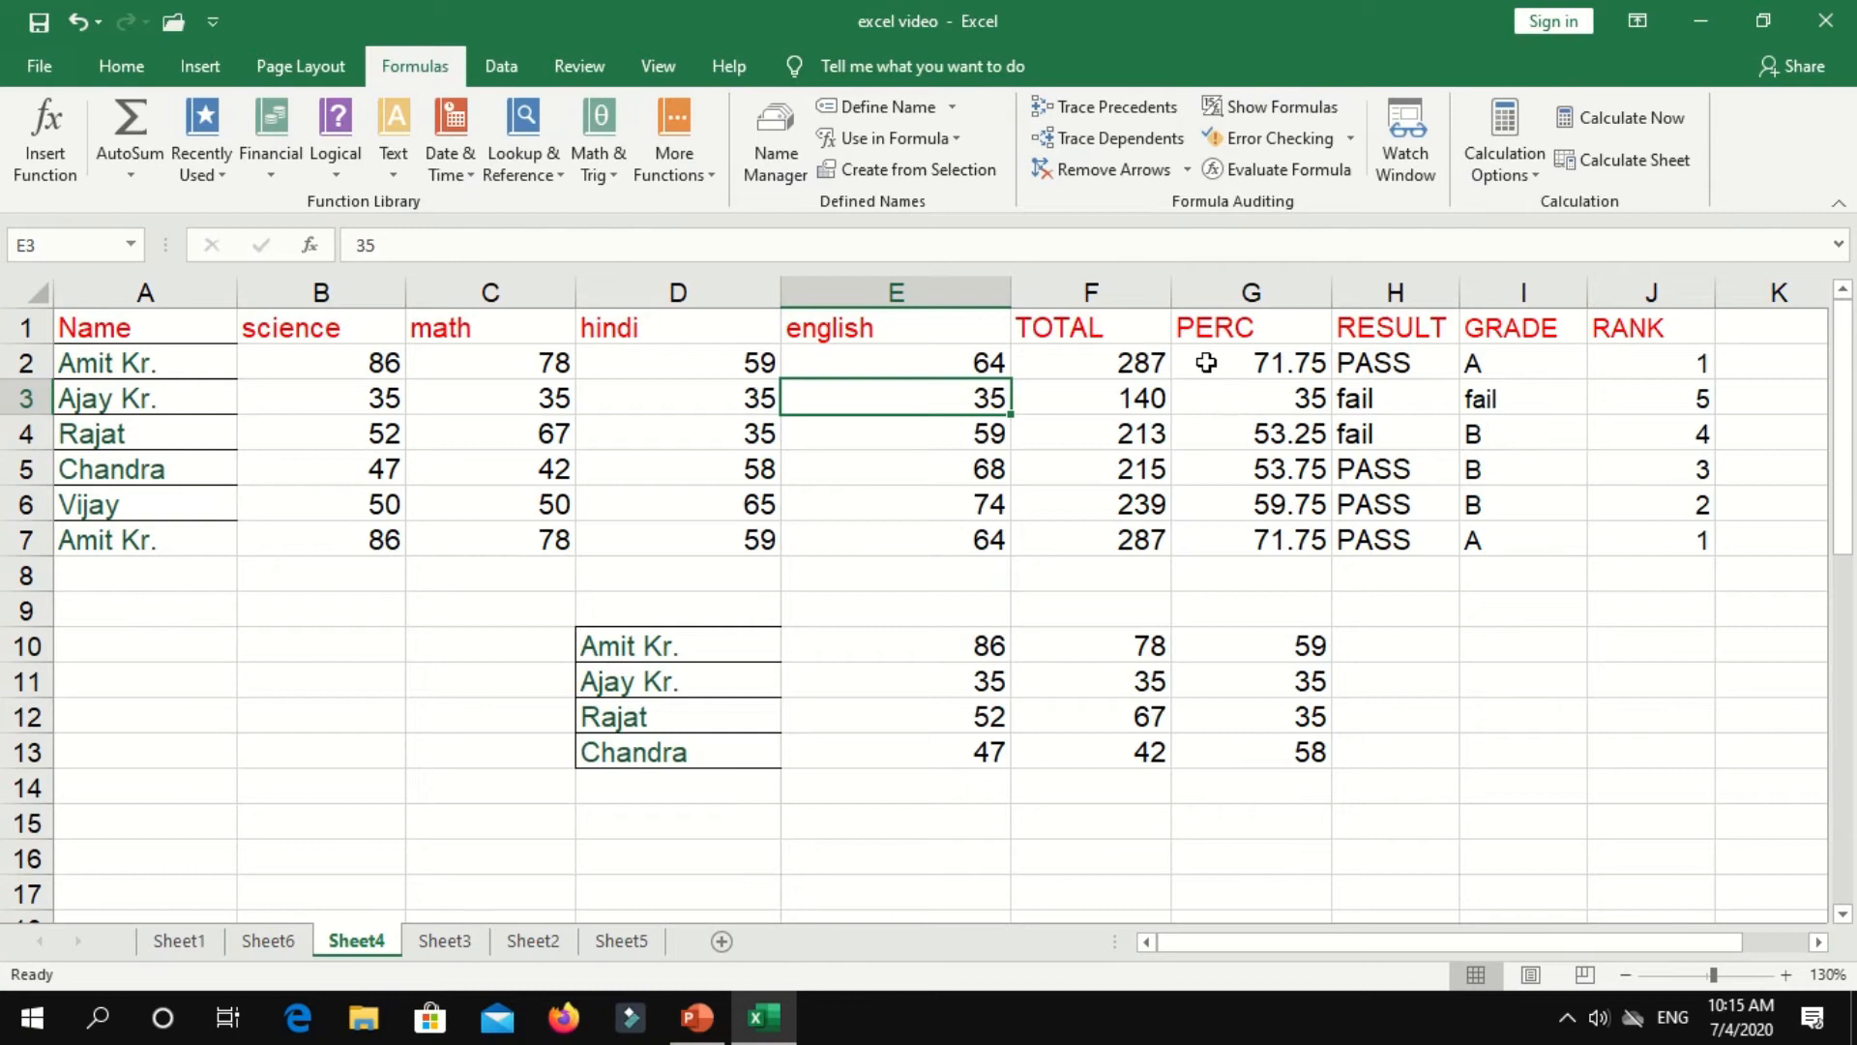
# - Trace the precedents and dependents of the percentage in cell G2, and remove the tracing arrows
pyautogui.click(1271, 362)
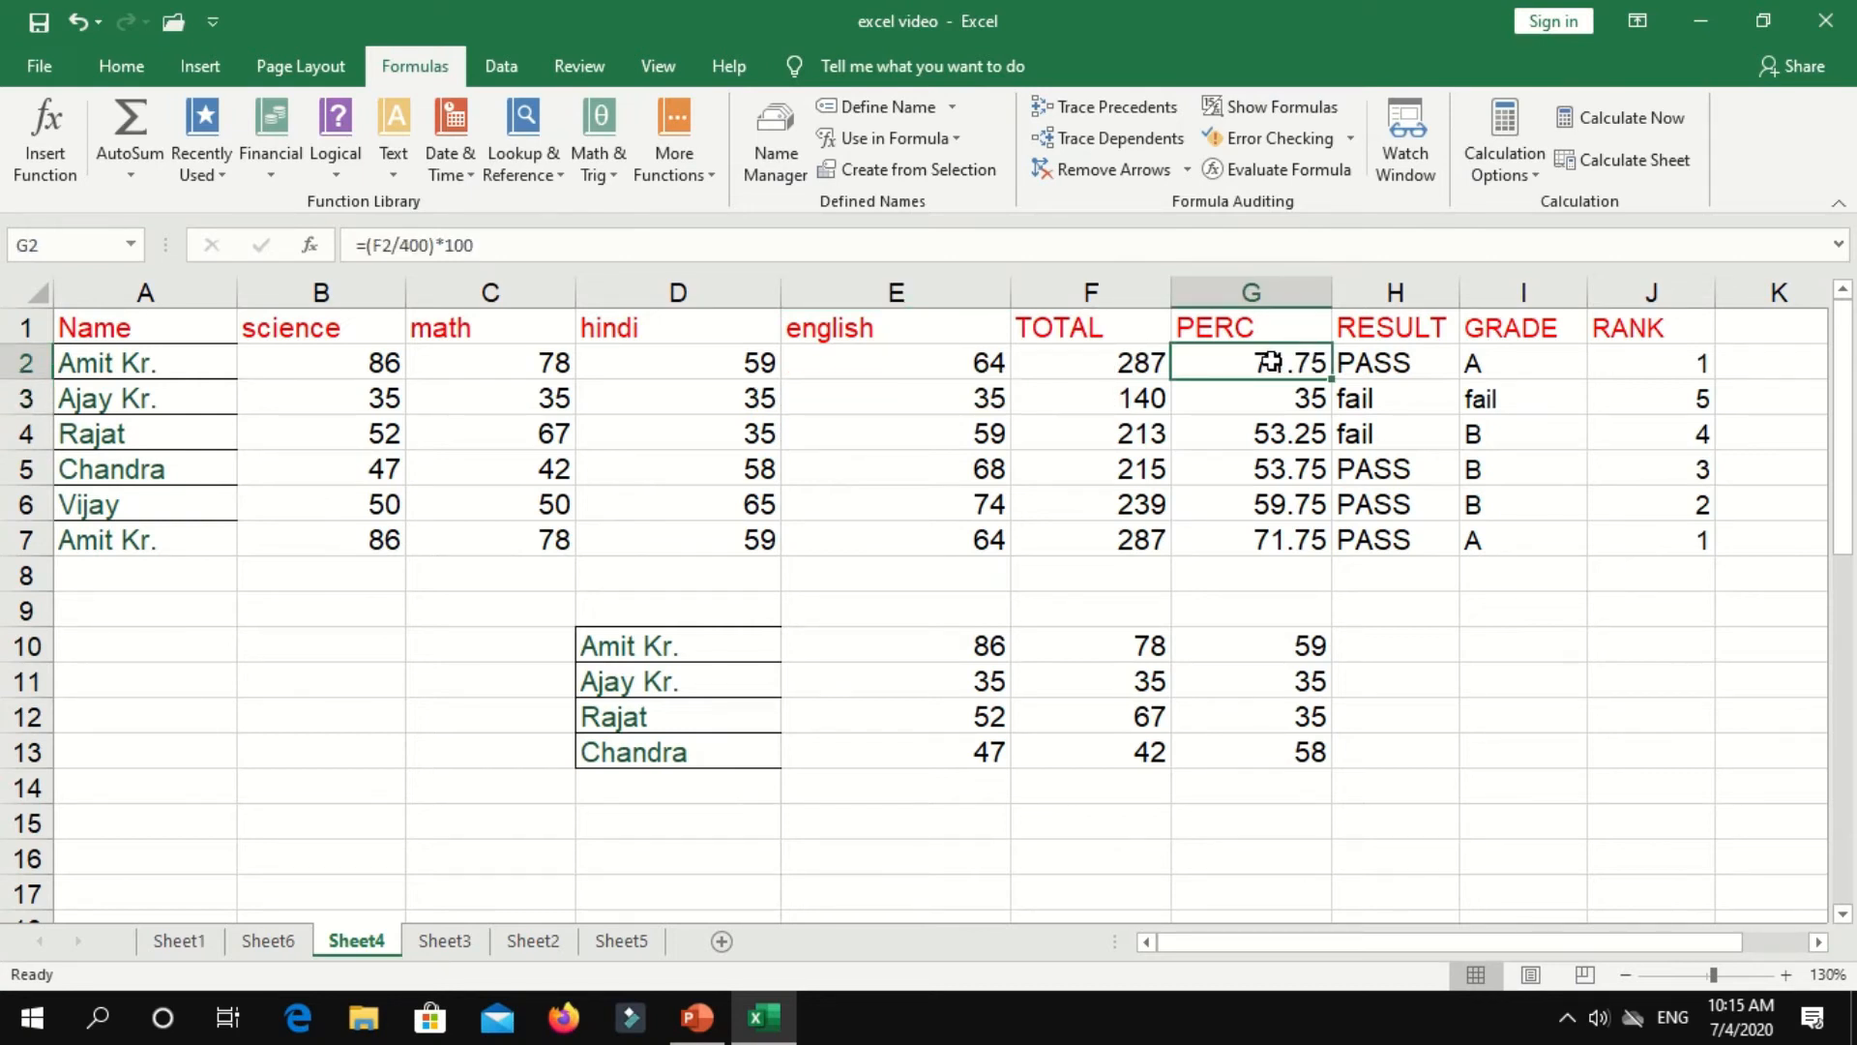
pyautogui.click(1148, 112)
pyautogui.click(1116, 138)
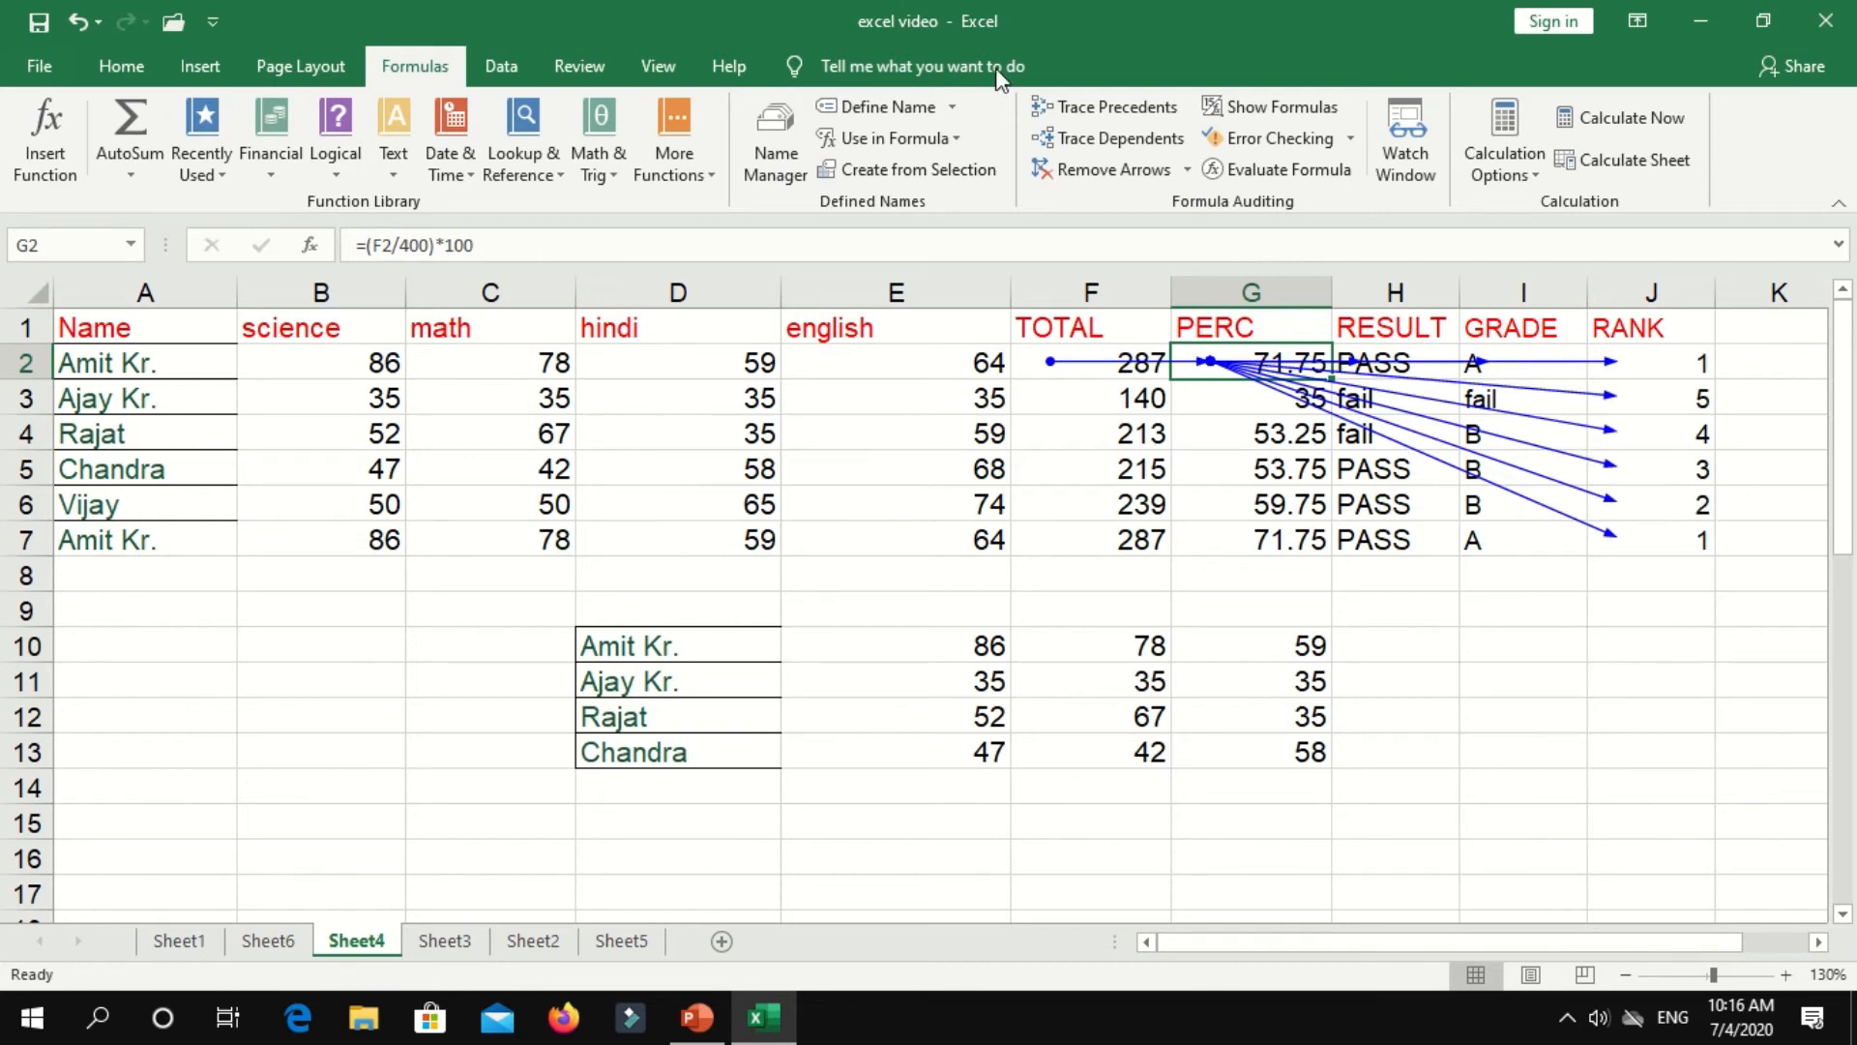
pyautogui.click(1102, 169)
pyautogui.press('Down')
pyautogui.press('Down')
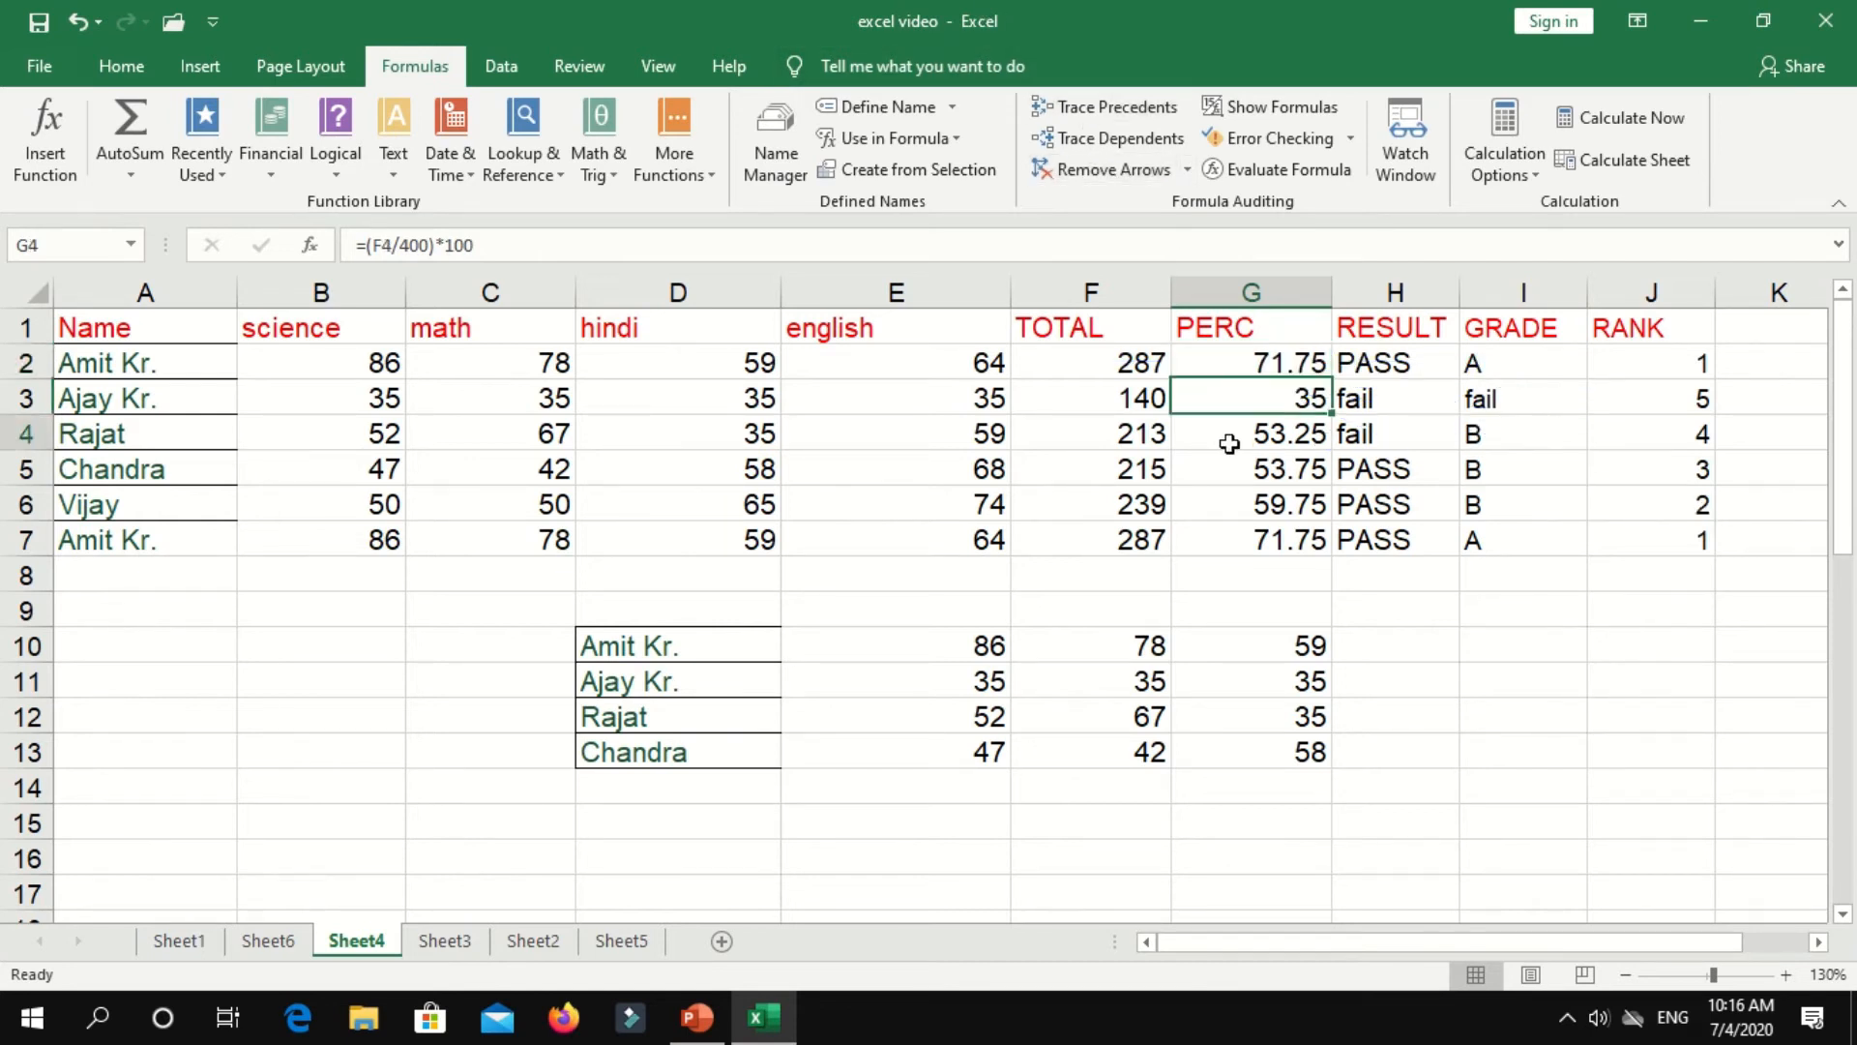
# - Trace the precedents and dependents of the total in cell F5
pyautogui.click(1108, 474)
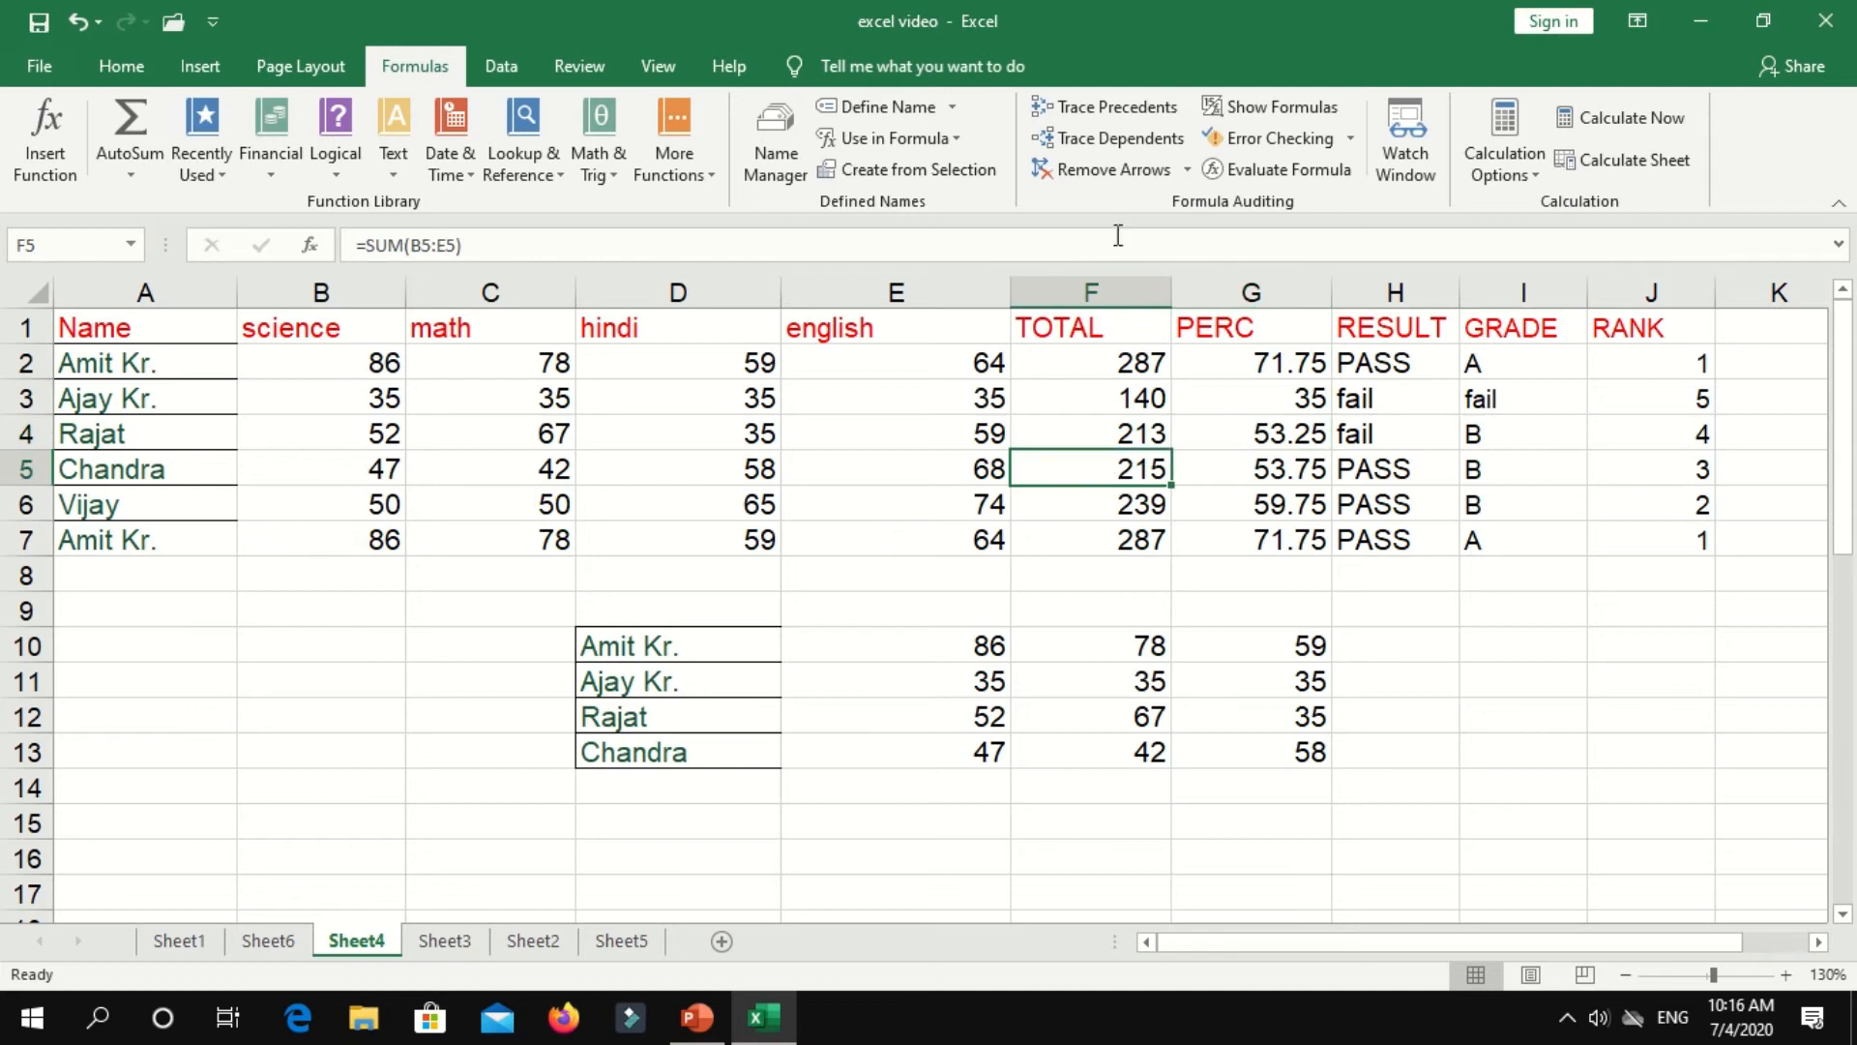
pyautogui.click(1118, 107)
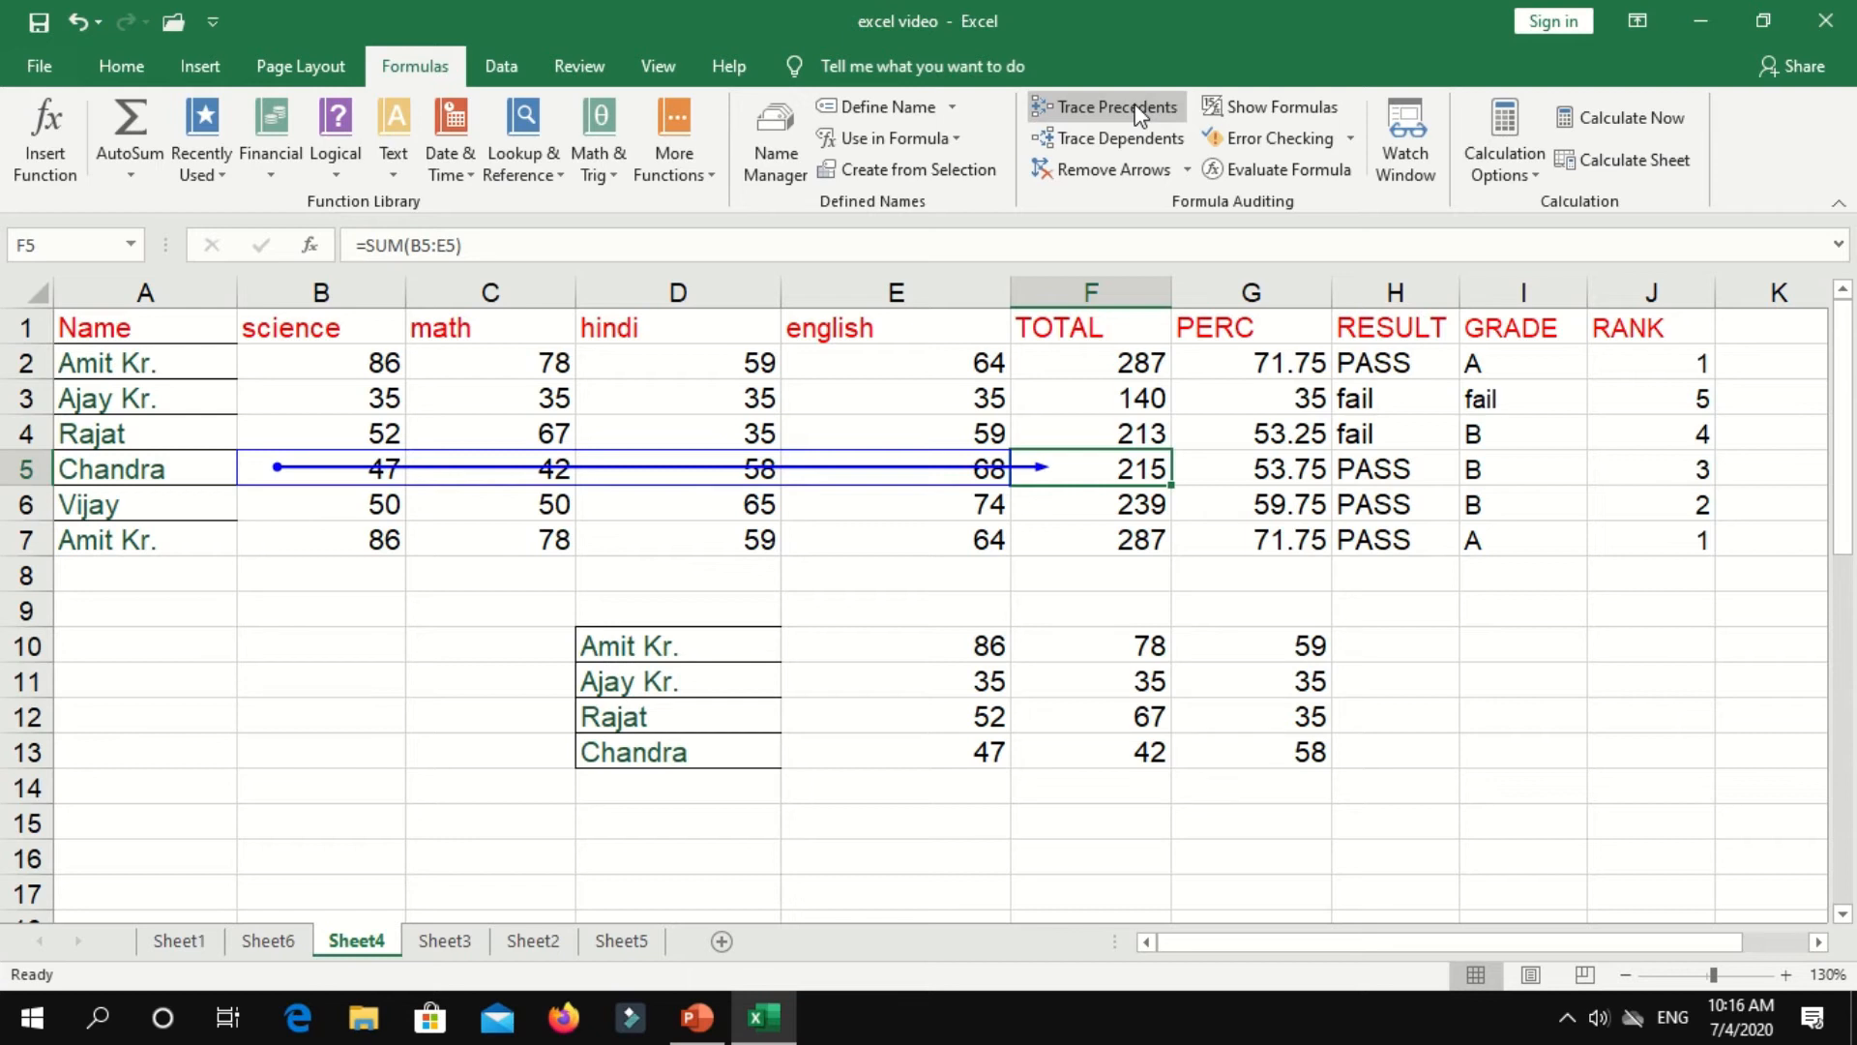
pyautogui.click(1132, 143)
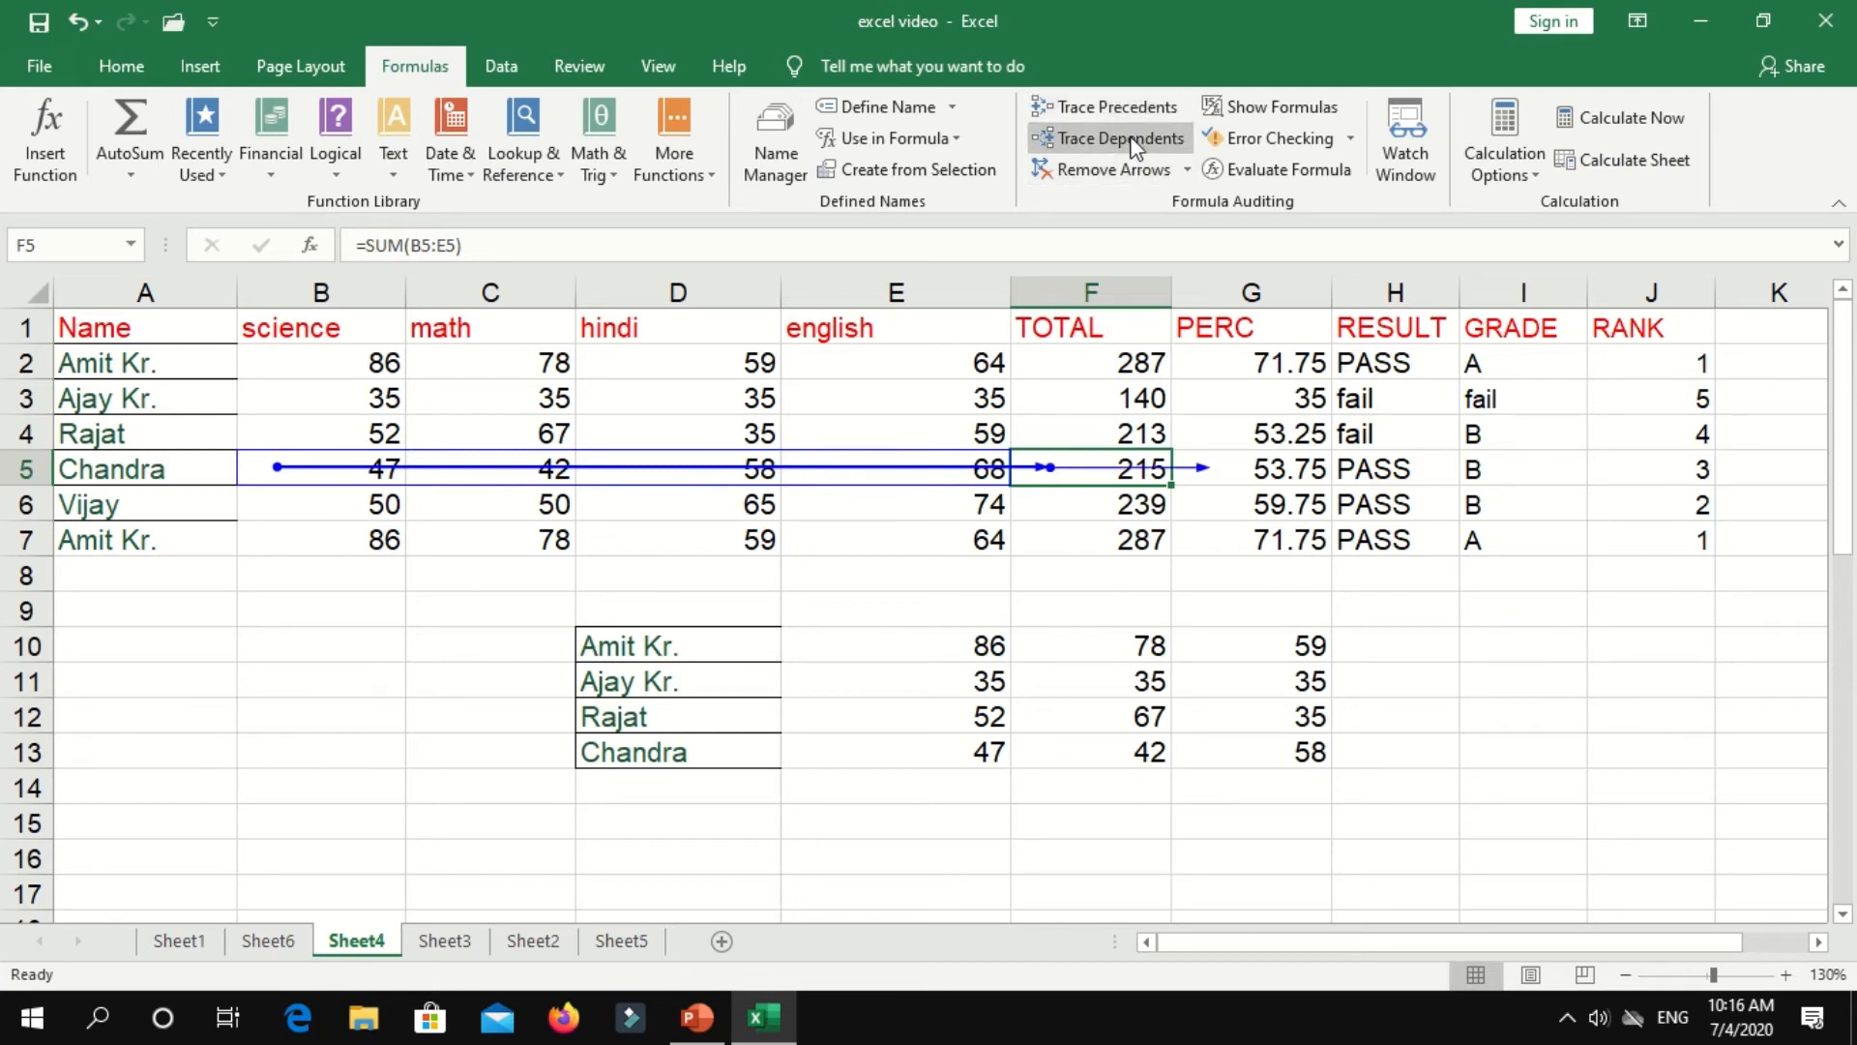
# - Trace the dependents of percentage cell G5 and result cell H2, and clear all tracing arrows
pyautogui.click(1282, 471)
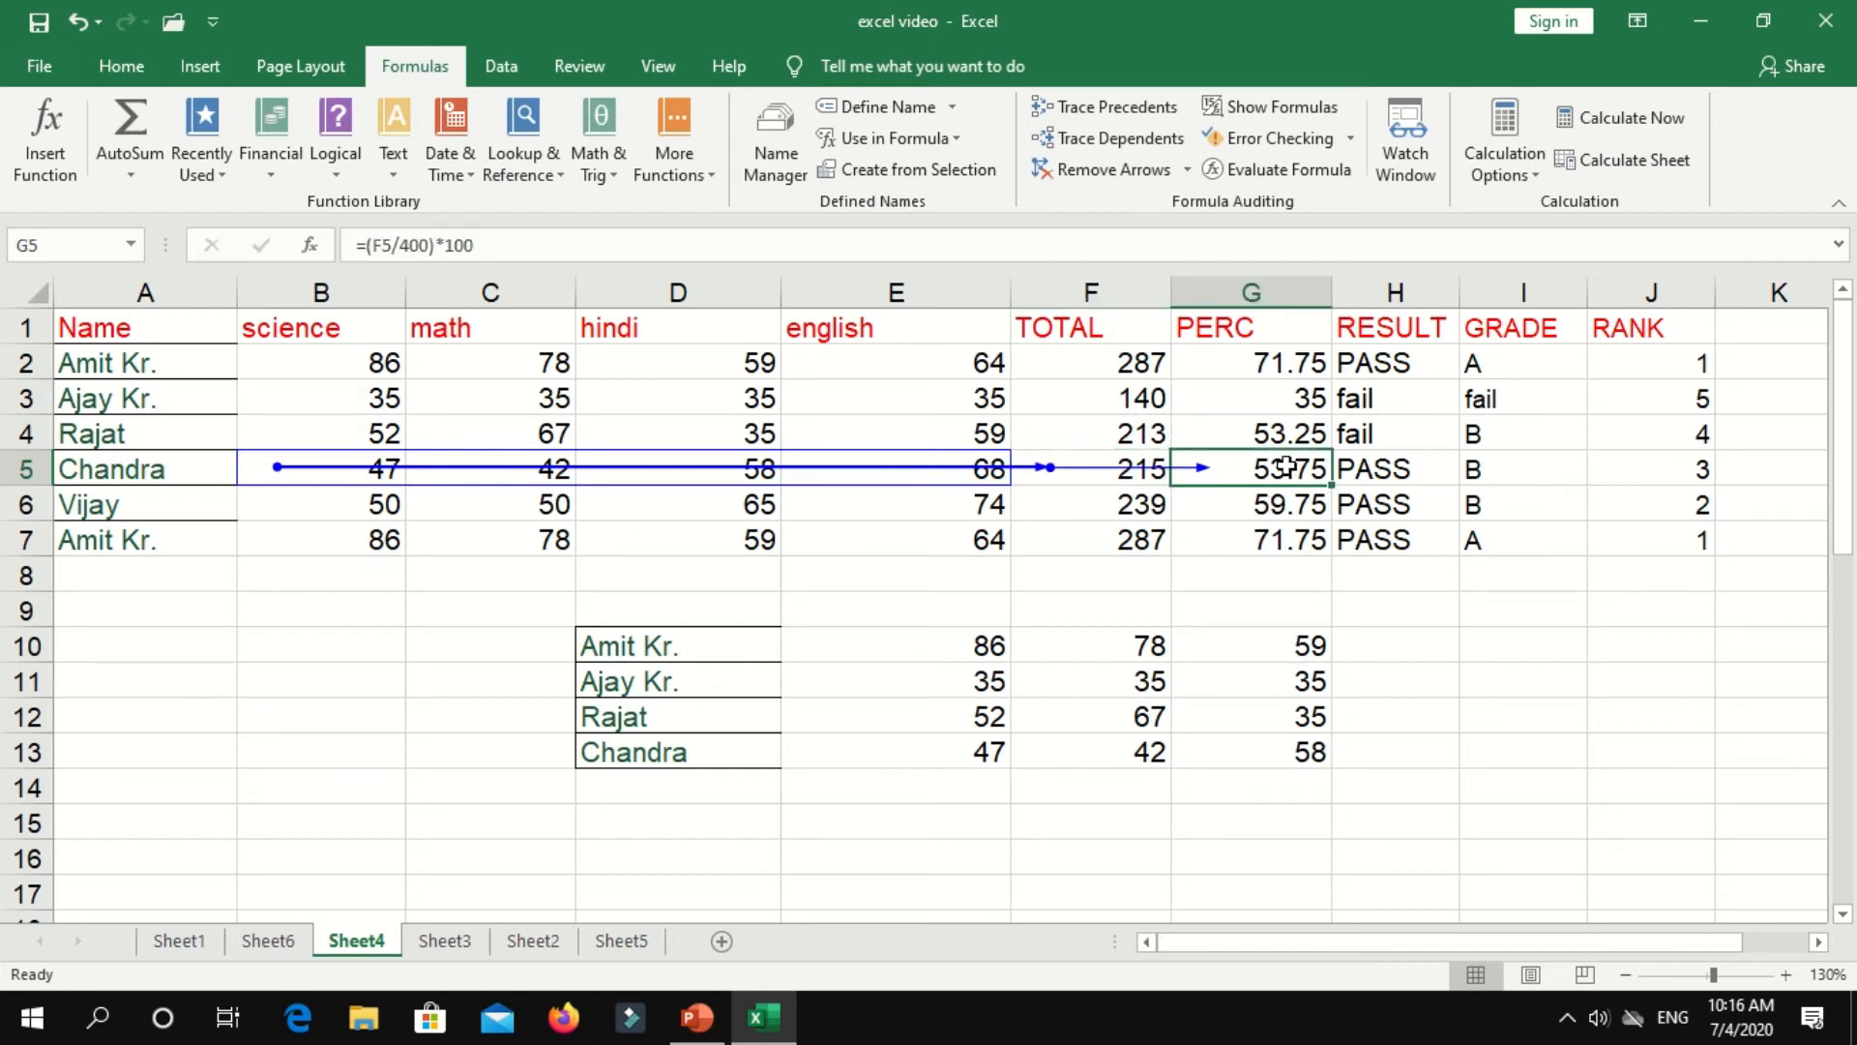
pyautogui.click(1122, 143)
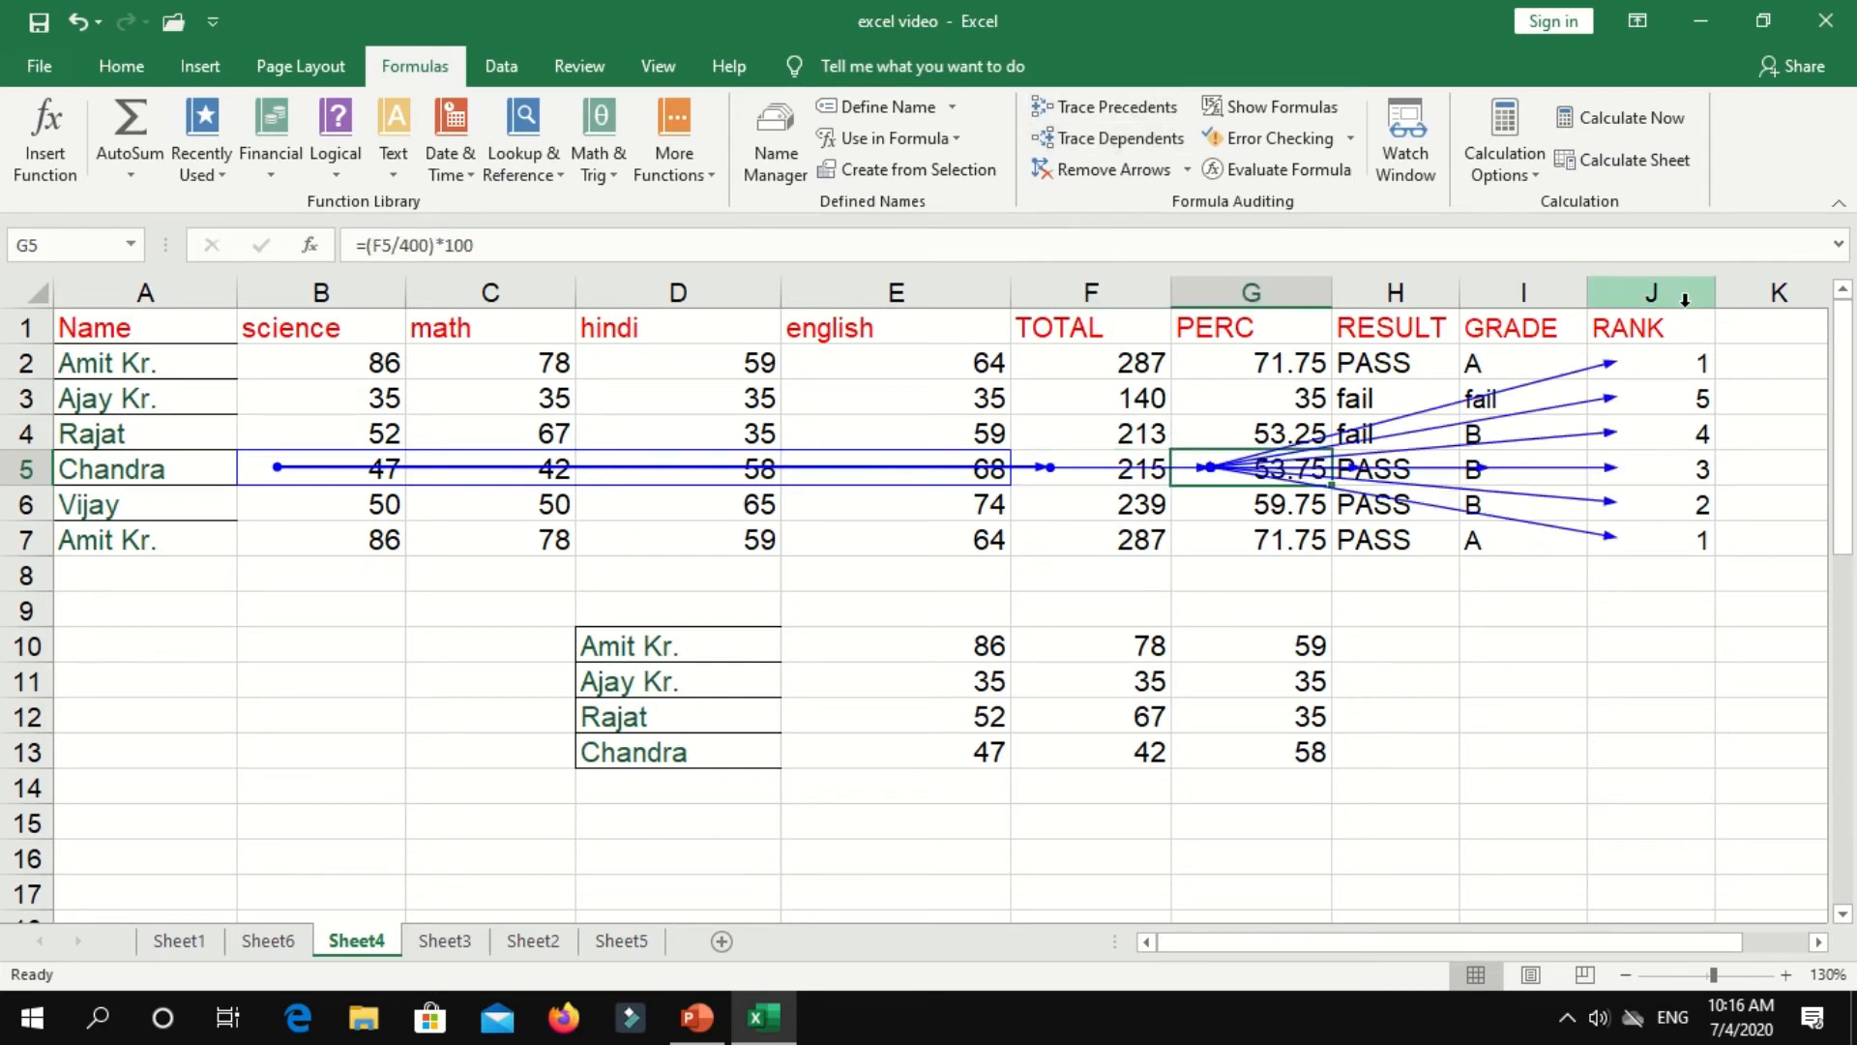
pyautogui.click(1400, 365)
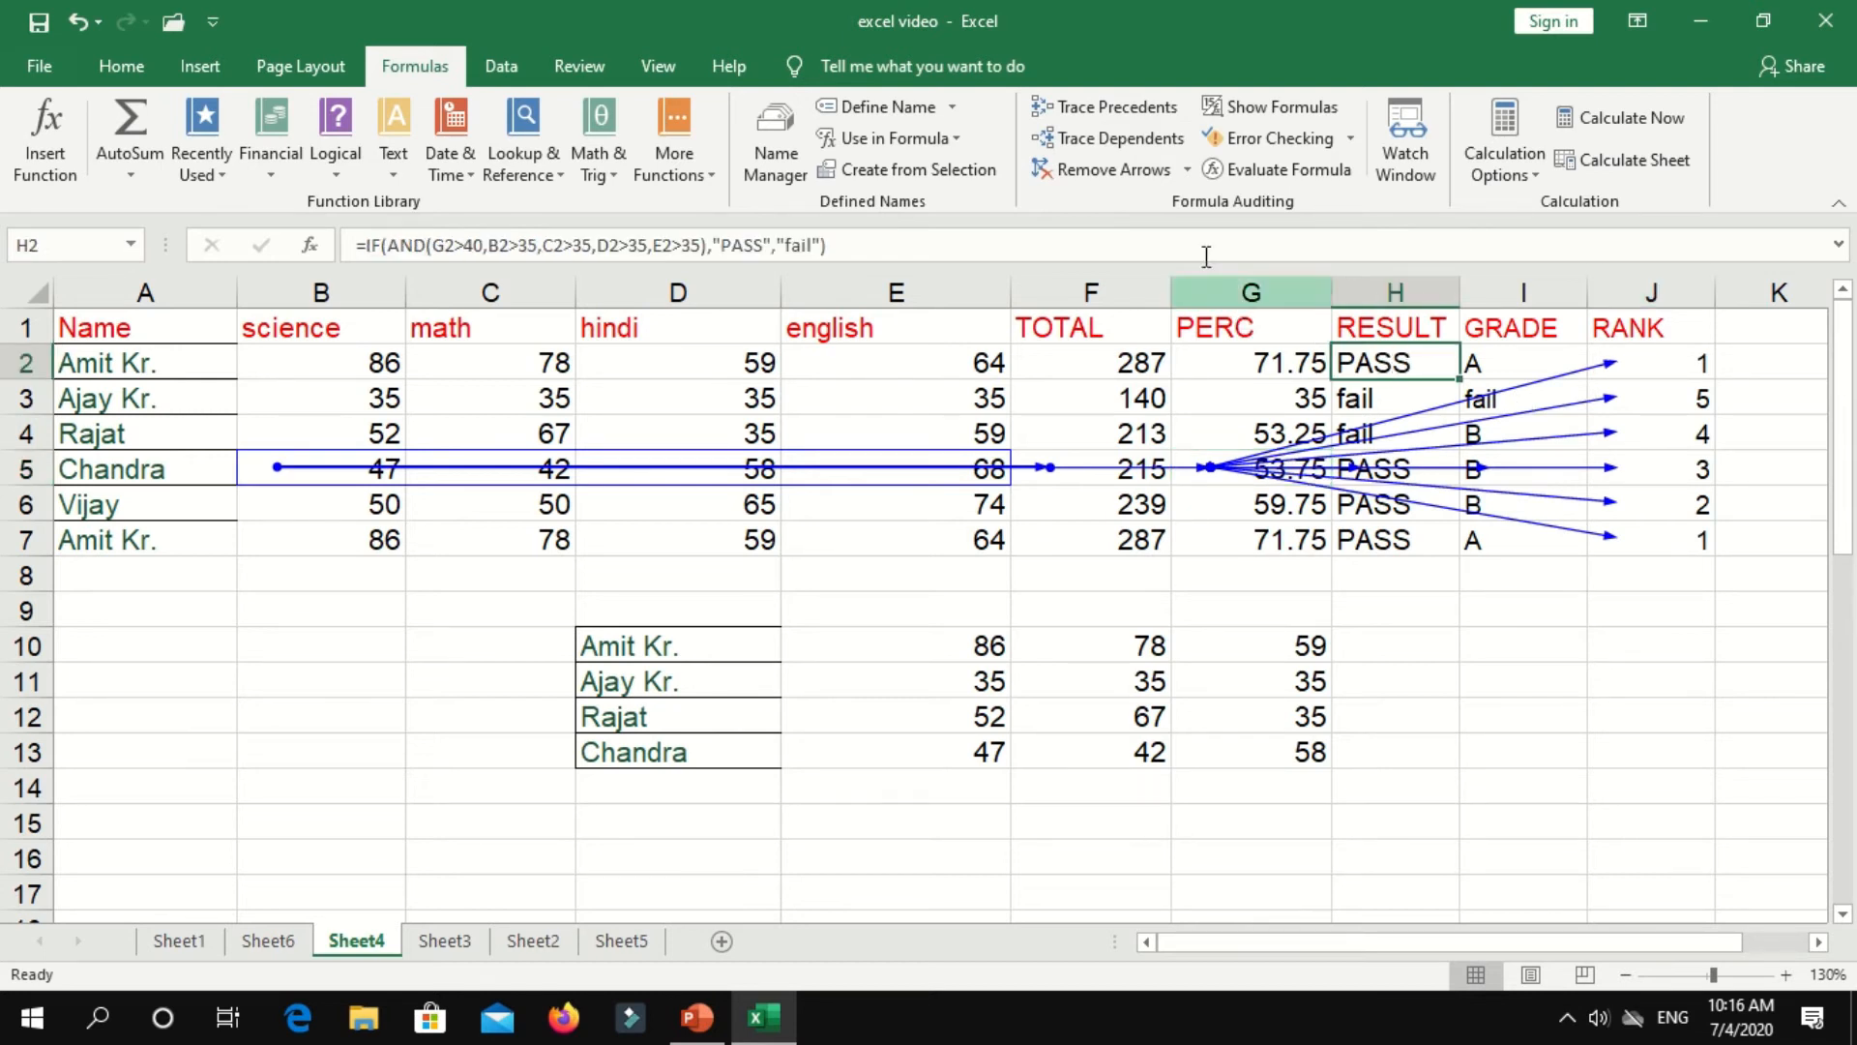
pyautogui.click(1116, 146)
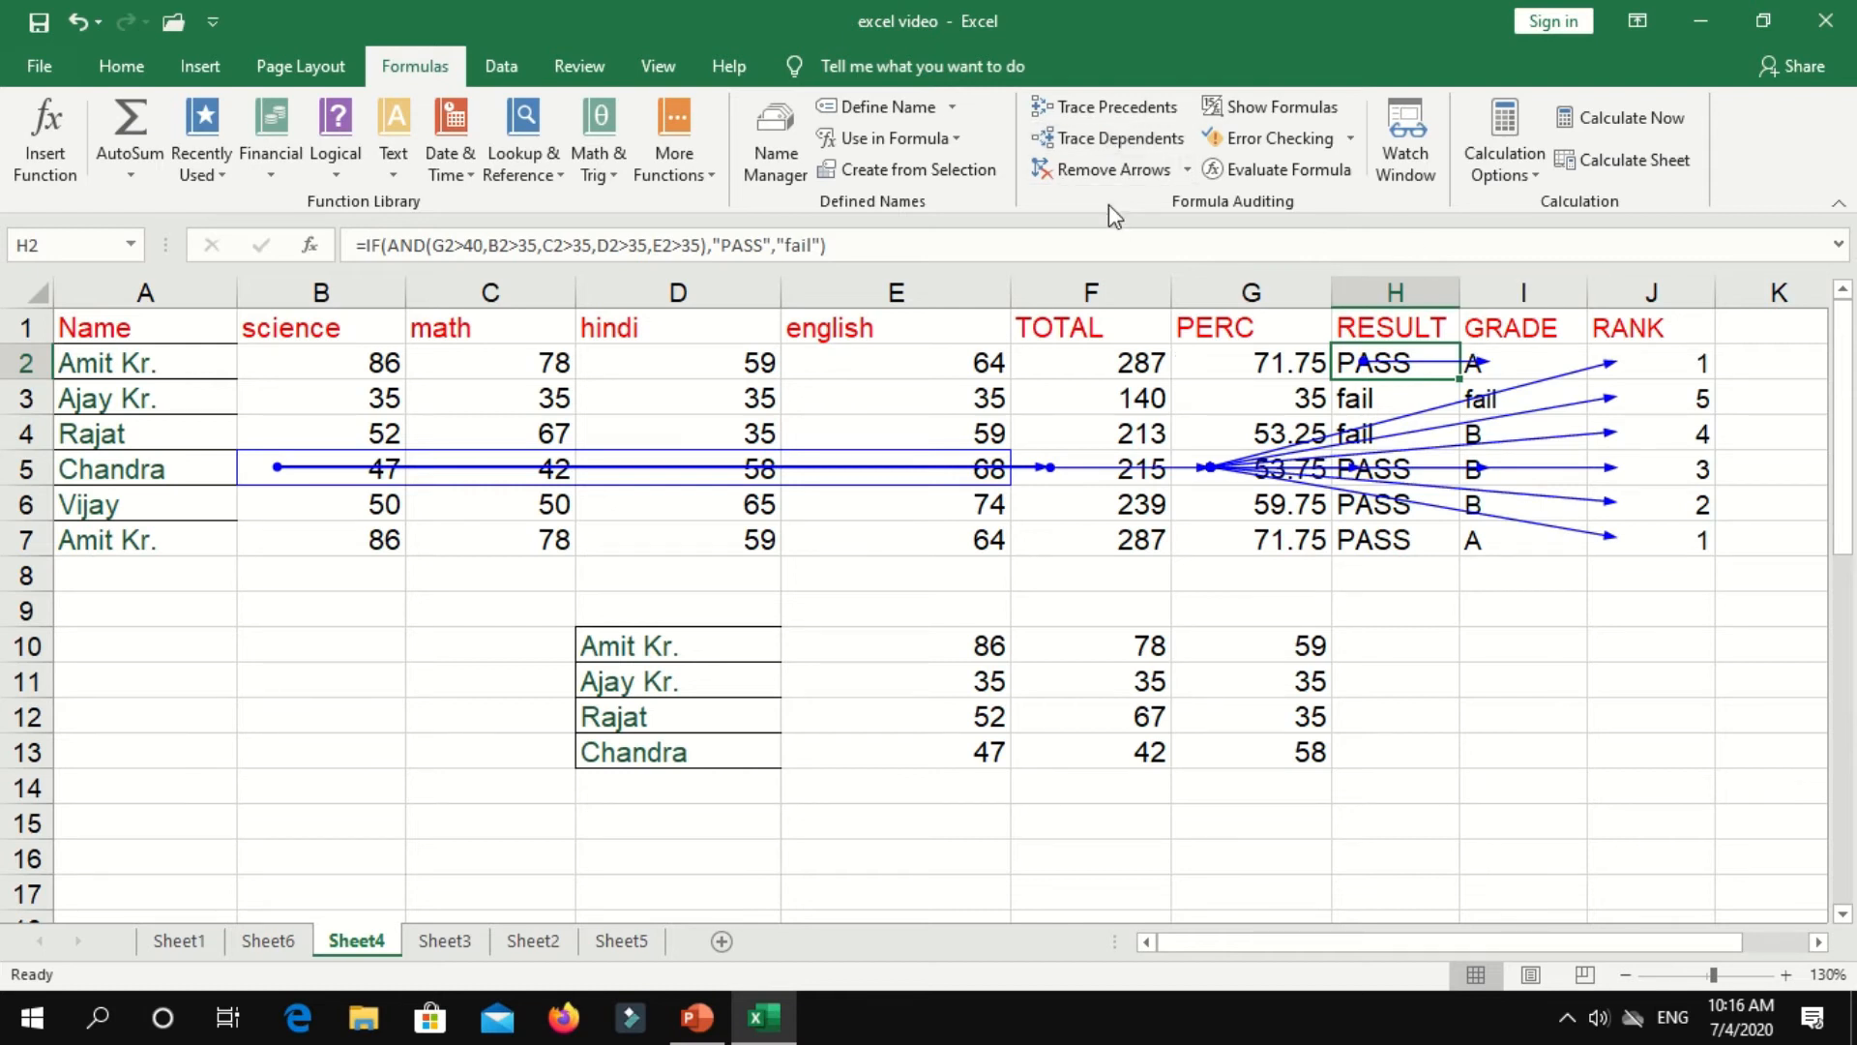
pyautogui.click(1112, 172)
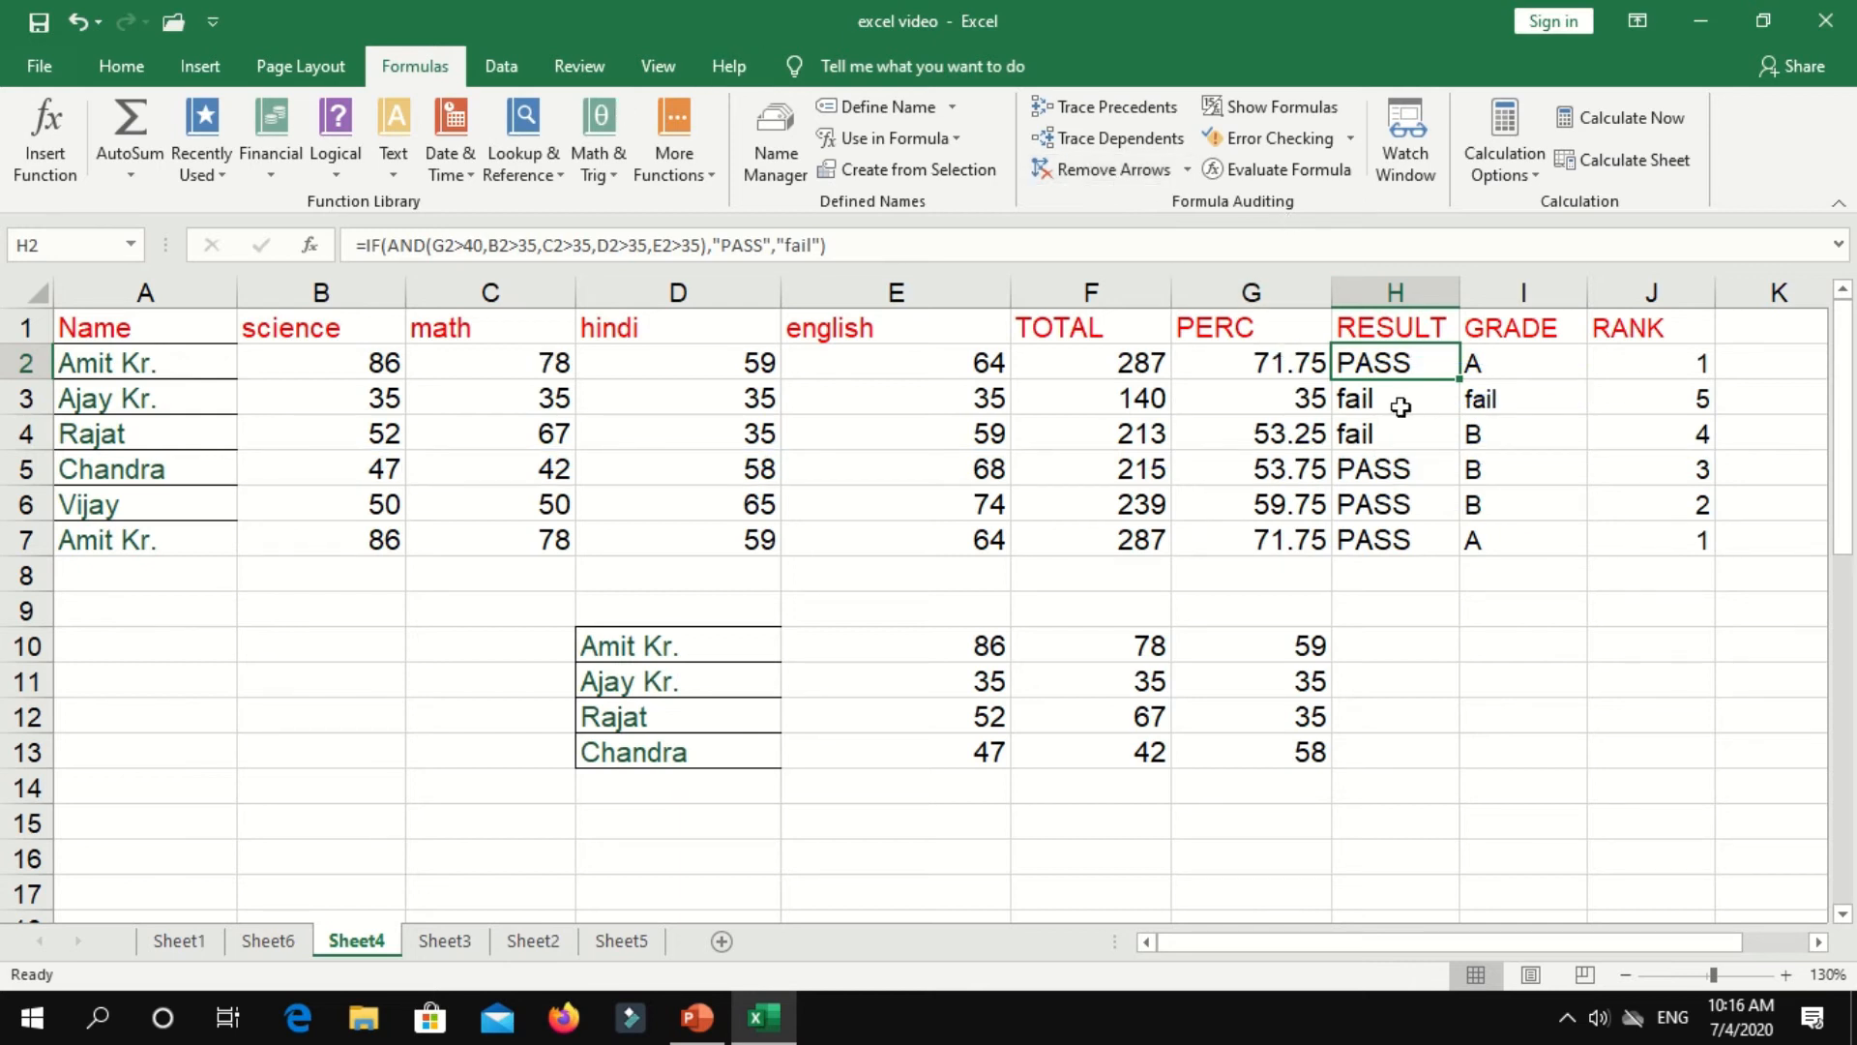
# - Show the sheet's formulas in place of values, switch back to values, and run an error check on the sheet
pyautogui.click(1306, 114)
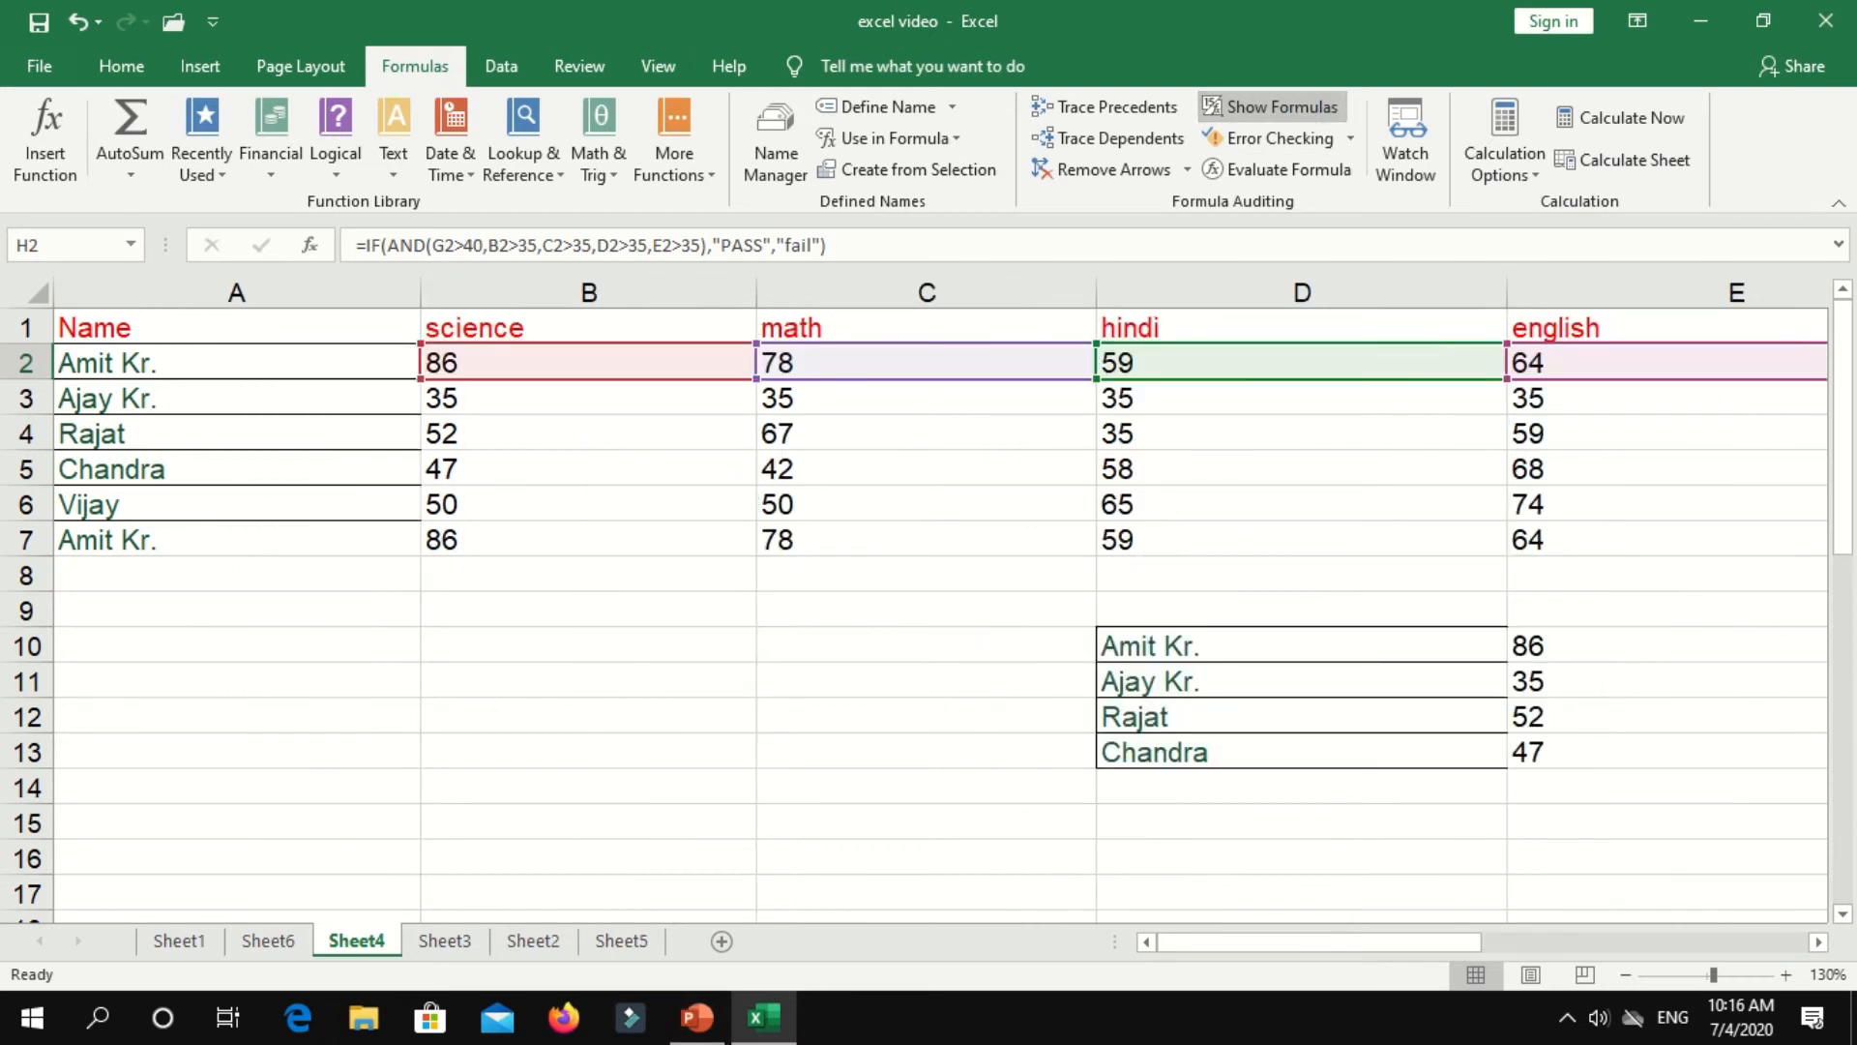
pyautogui.moveTo(1290, 944); pyautogui.dragTo(1159, 910)
pyautogui.click(1296, 108)
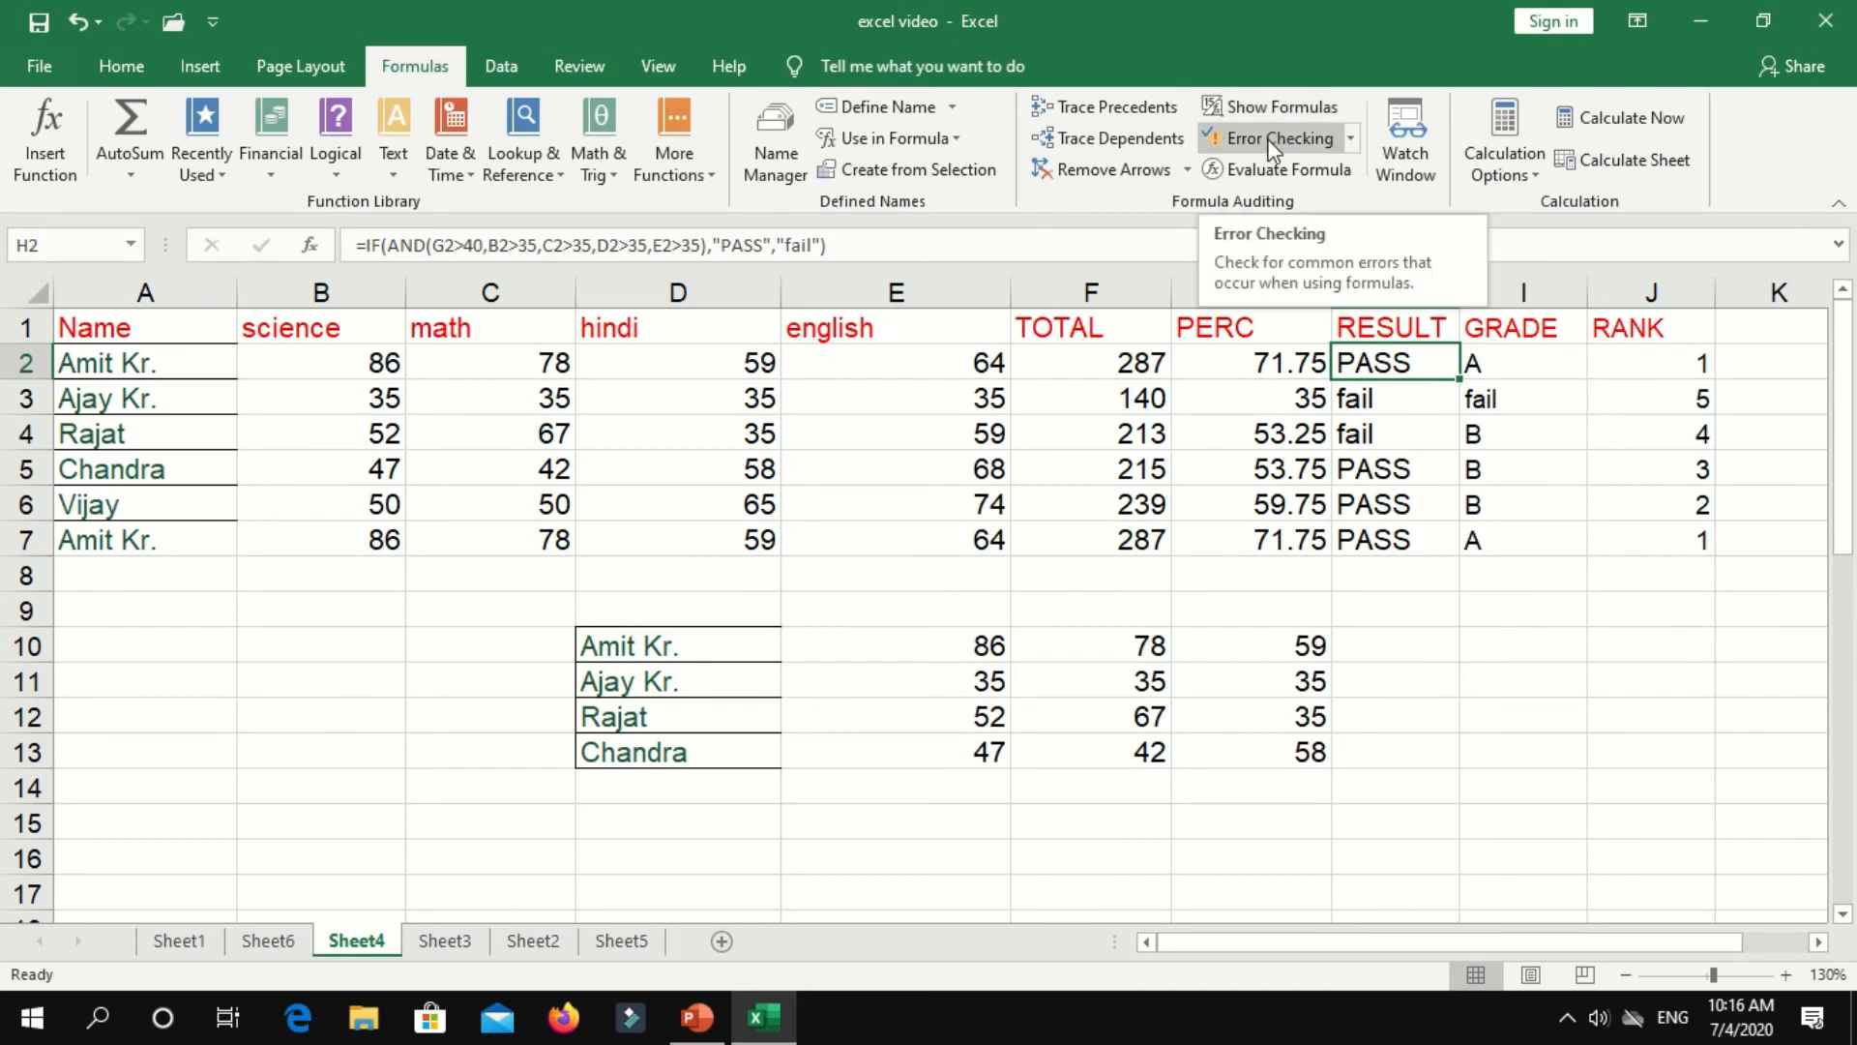
pyautogui.click(1308, 141)
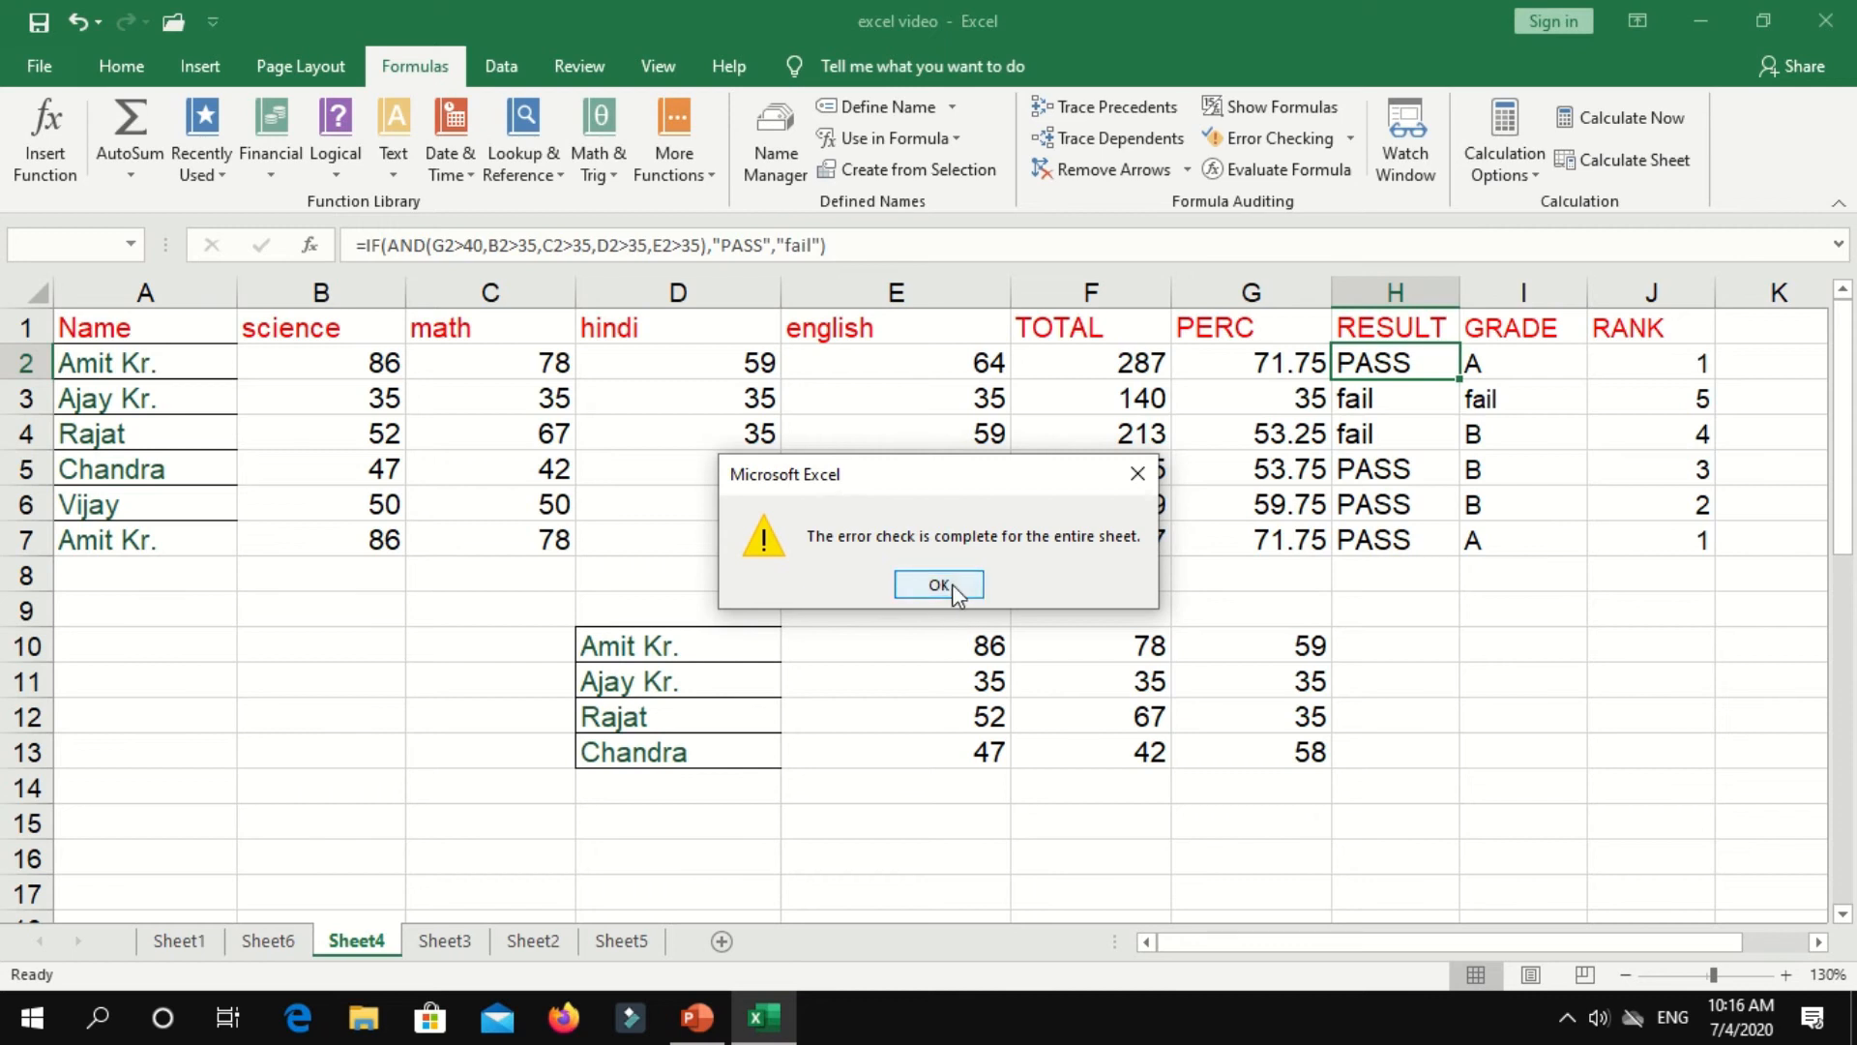
pyautogui.click(938, 584)
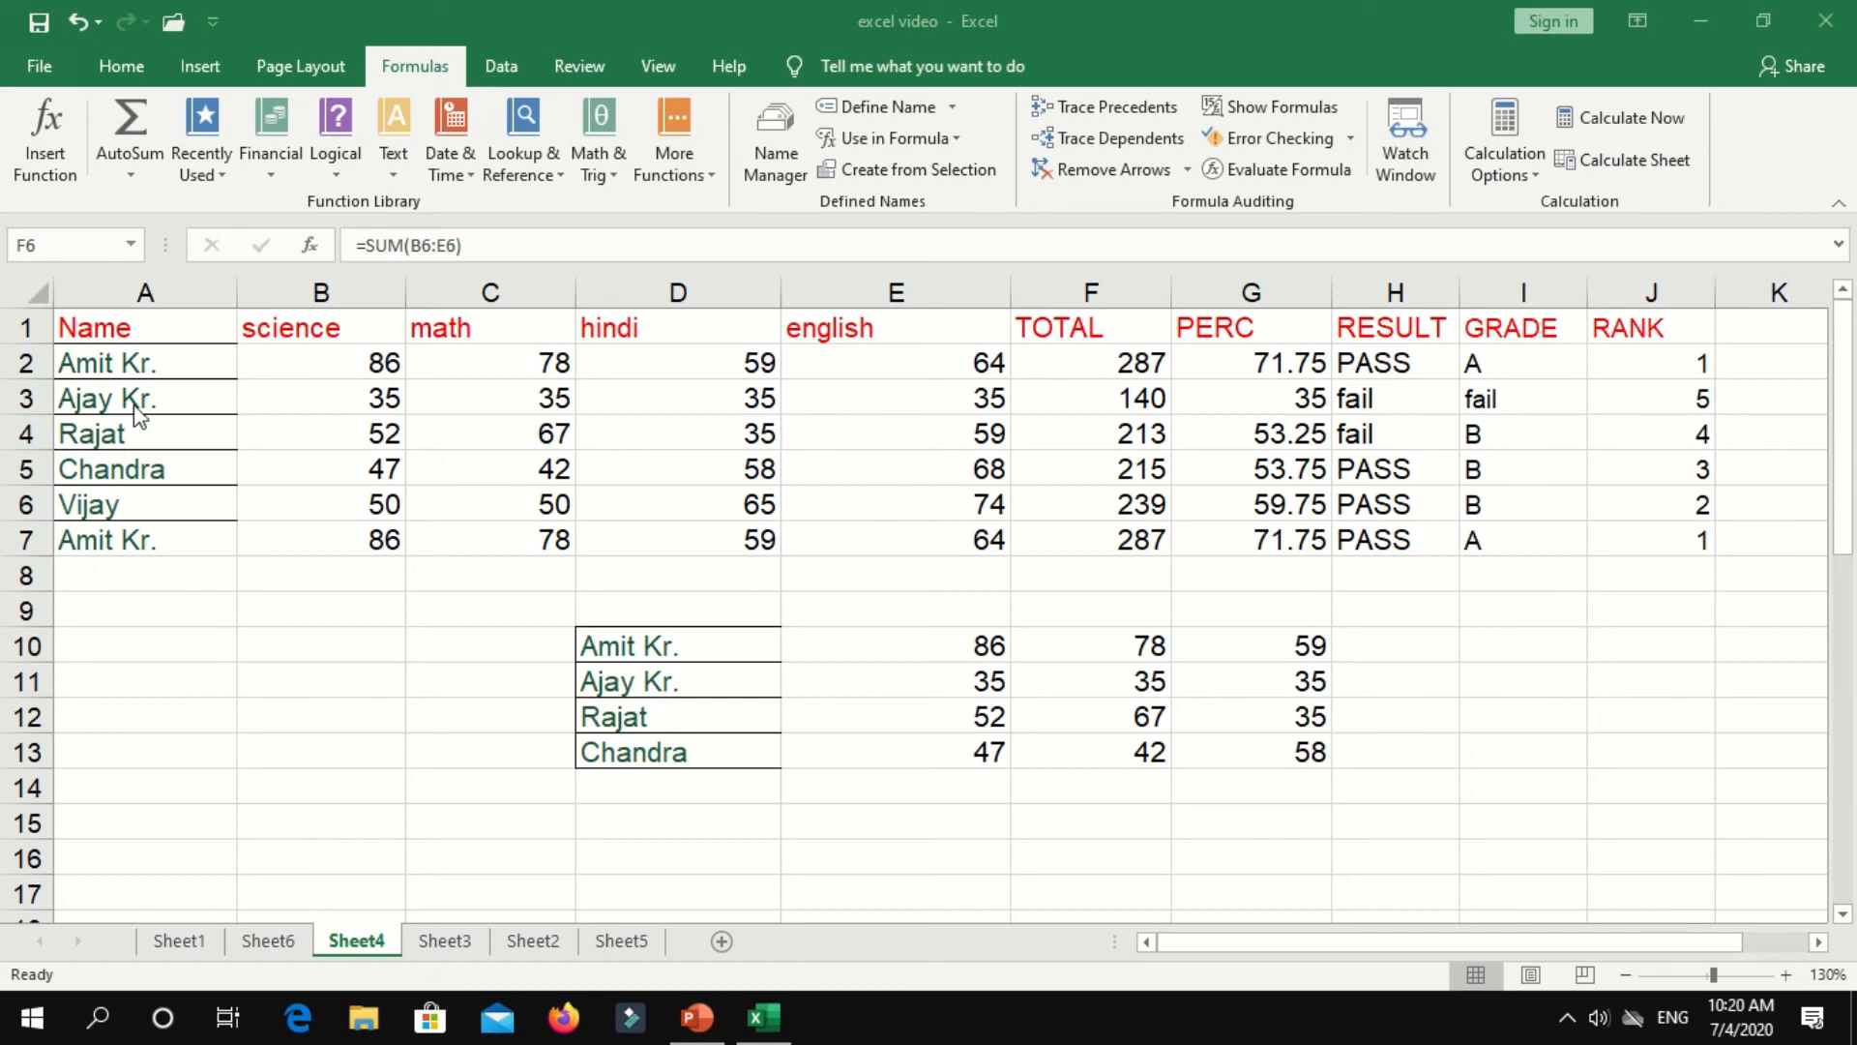
# - Select the marks table range A1:C6 on Sheet4 and add its cells to the Watch Window
pyautogui.click(137, 365)
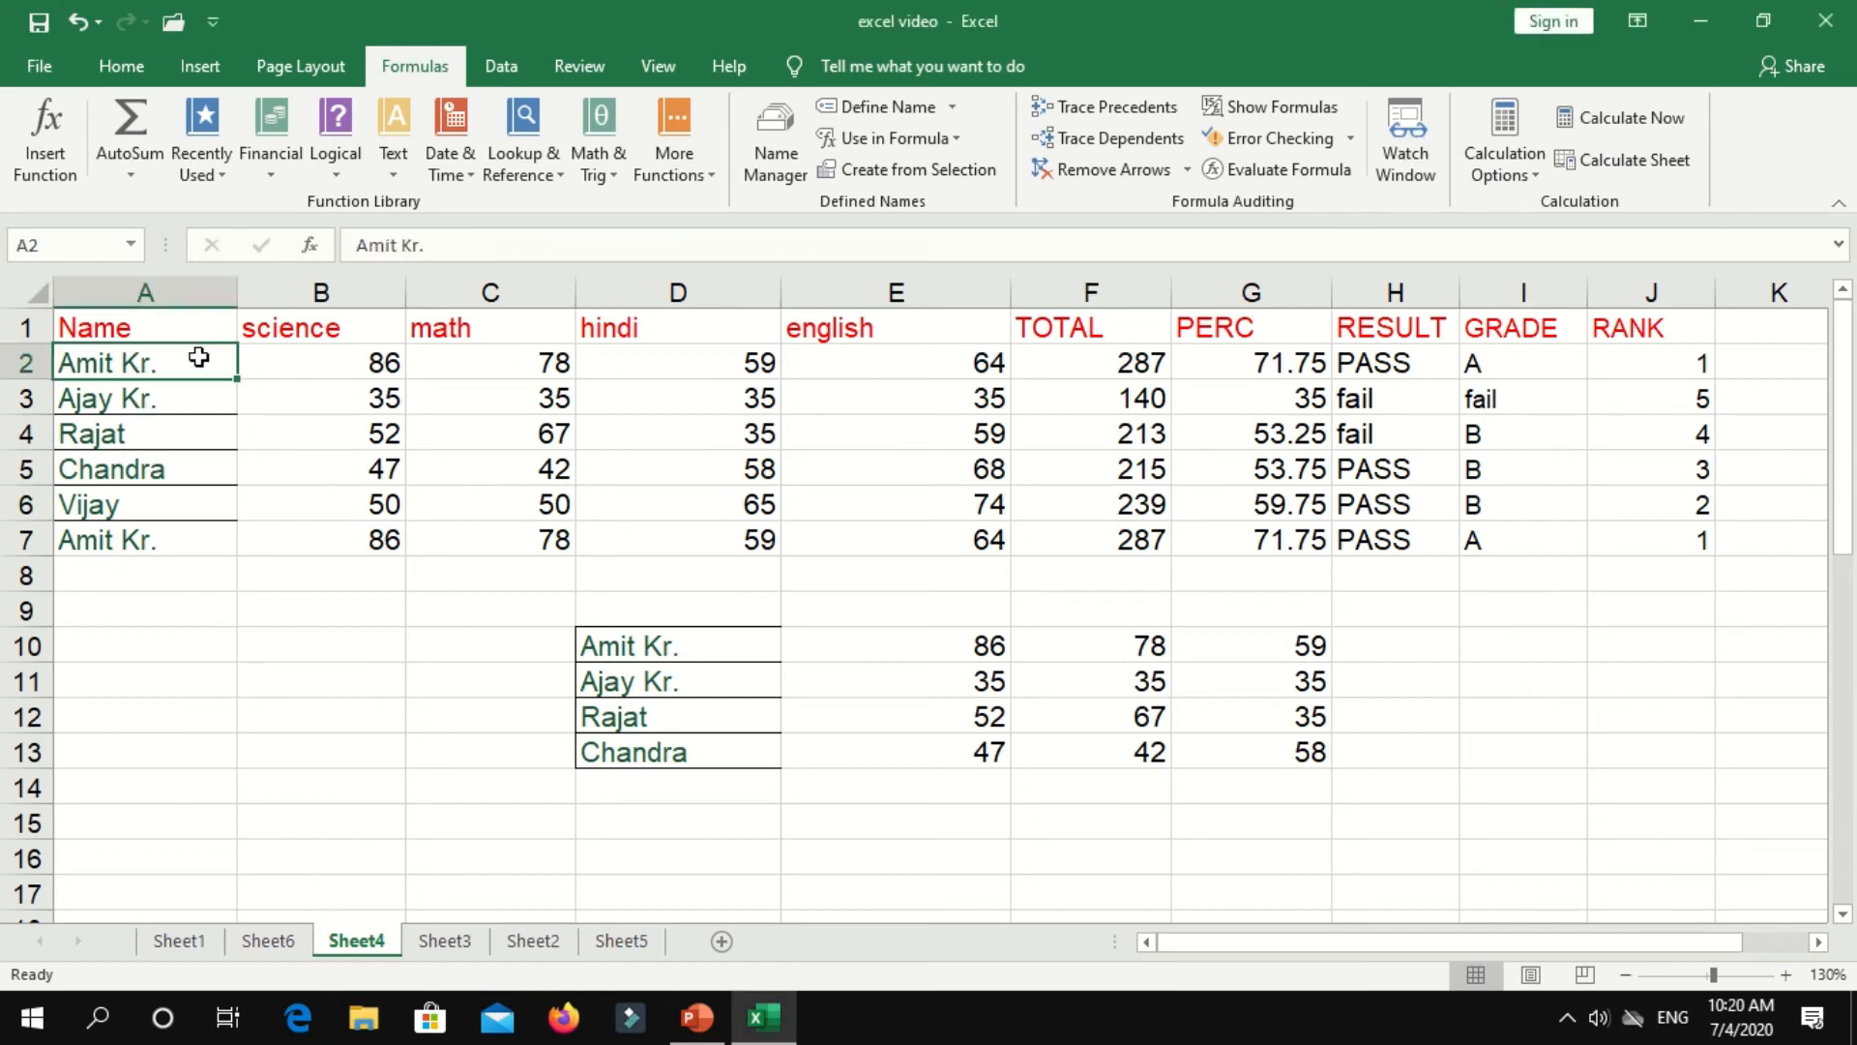
pyautogui.moveTo(154, 358)
pyautogui.mouseDown()
pyautogui.moveTo(489, 389)
pyautogui.moveTo(481, 526)
pyautogui.mouseUp()
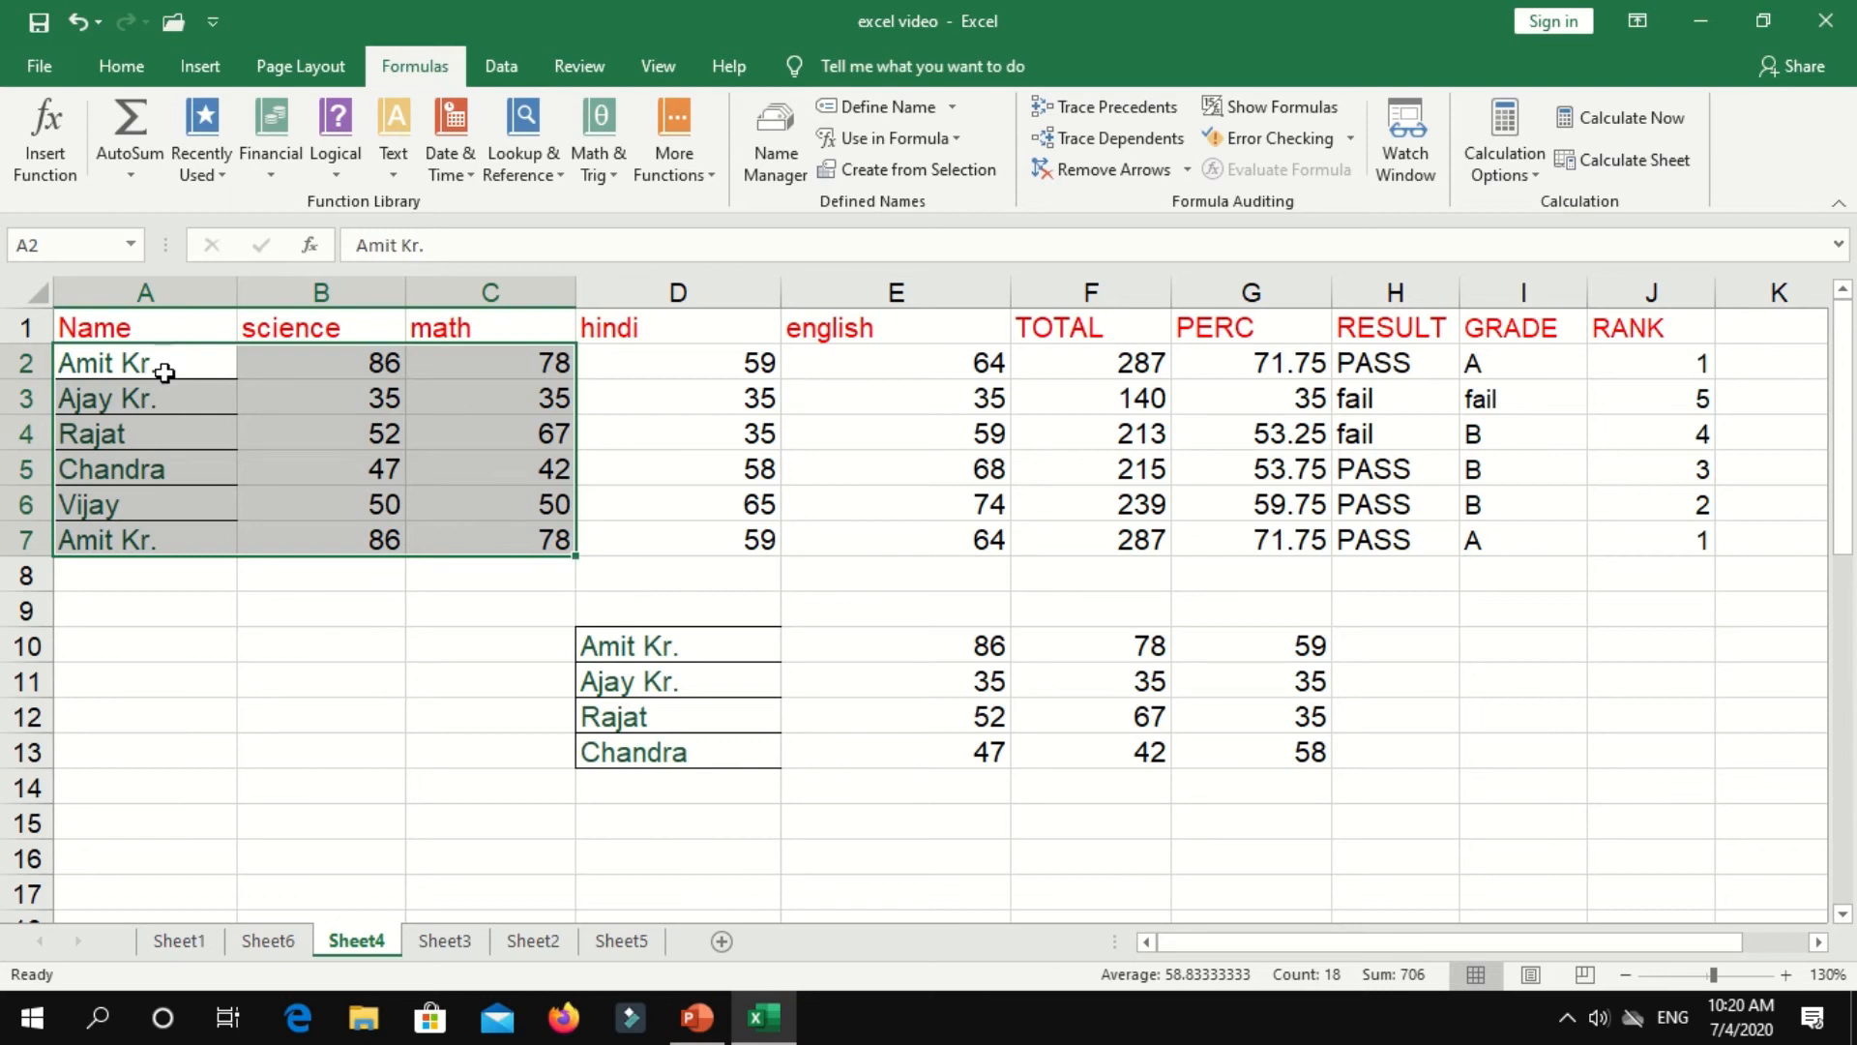
pyautogui.moveTo(170, 331); pyautogui.dragTo(465, 506)
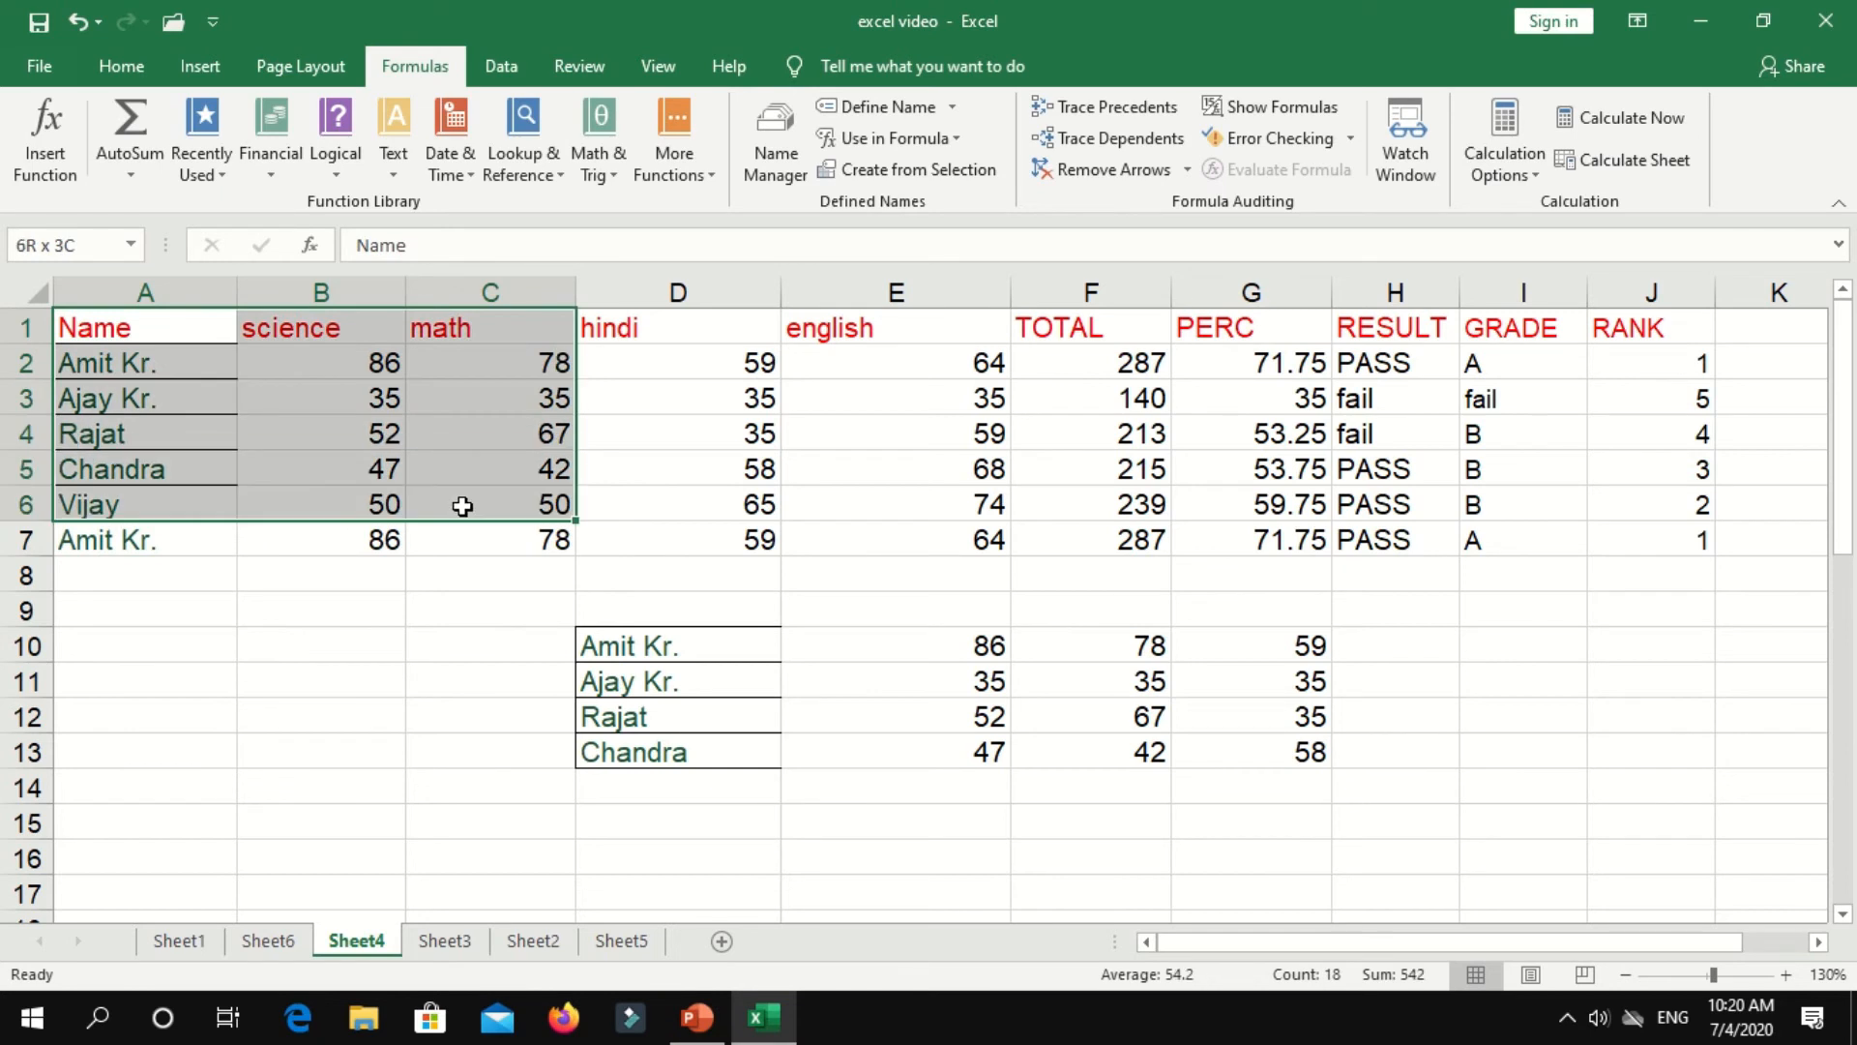
pyautogui.click(1413, 141)
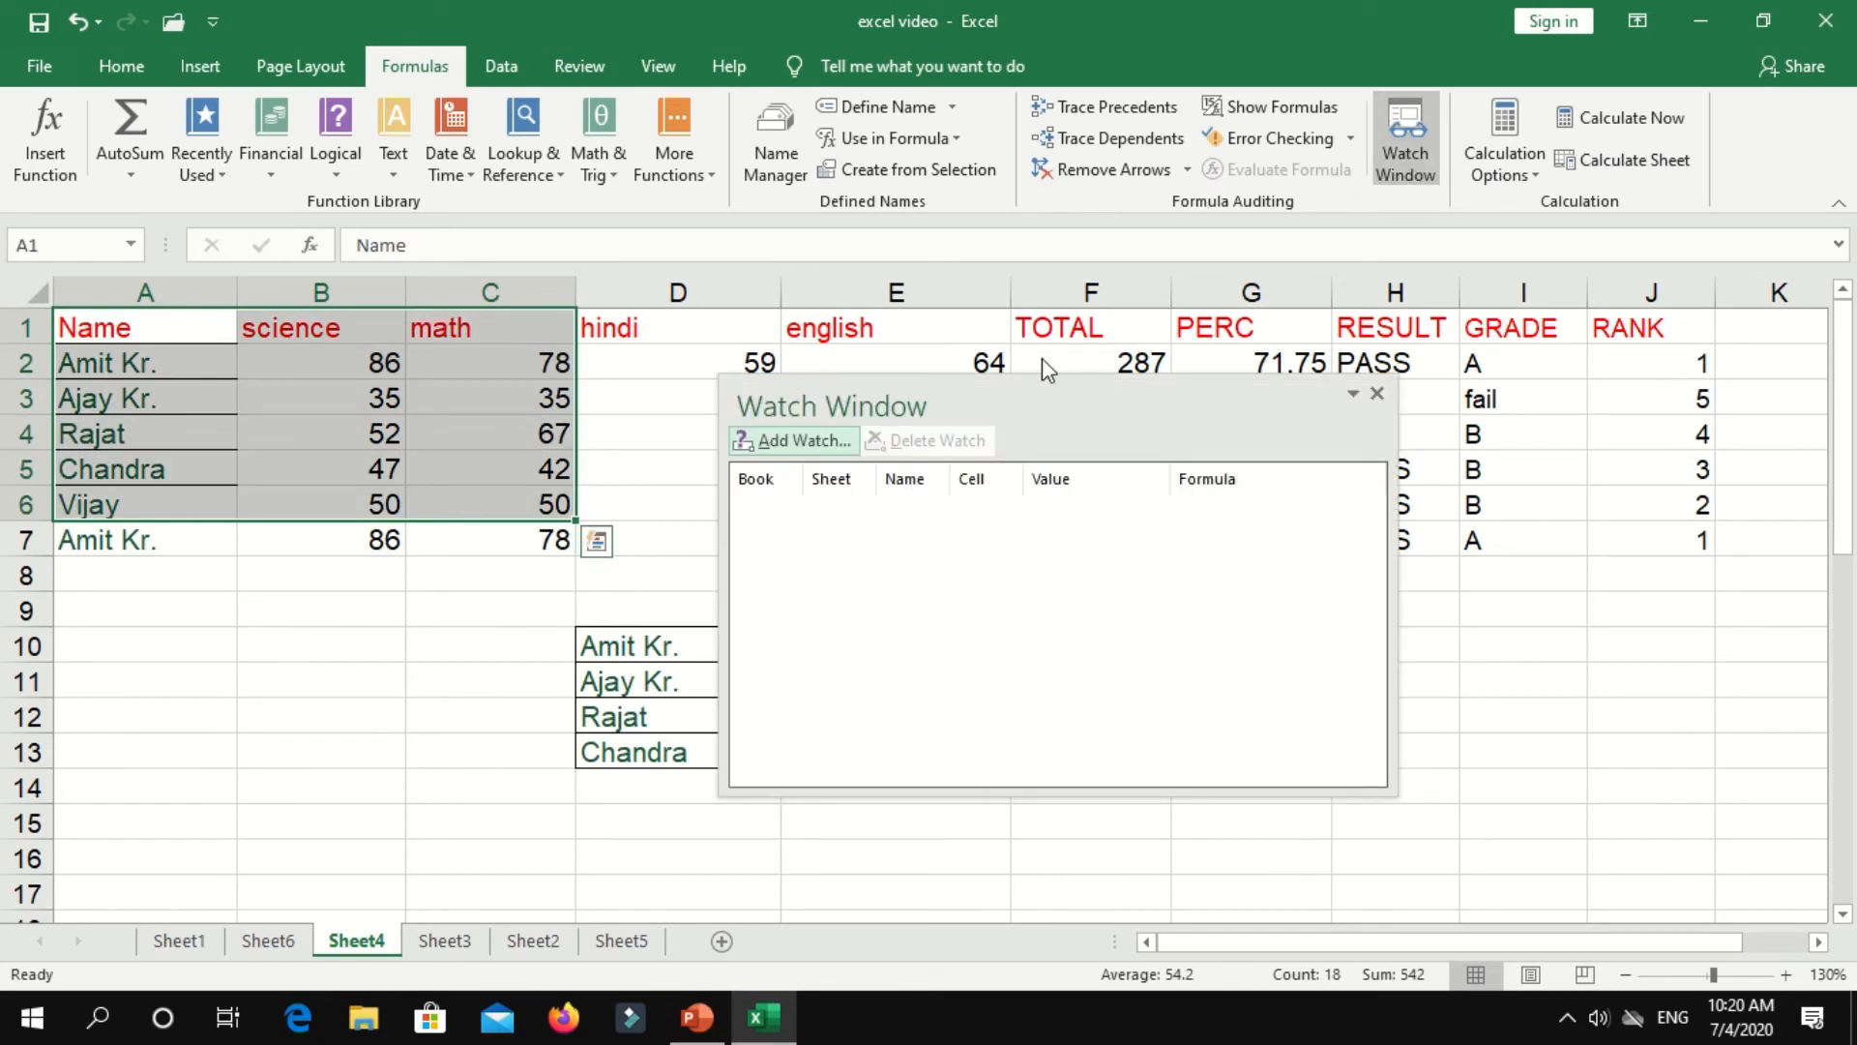
pyautogui.moveTo(946, 394); pyautogui.dragTo(1279, 431)
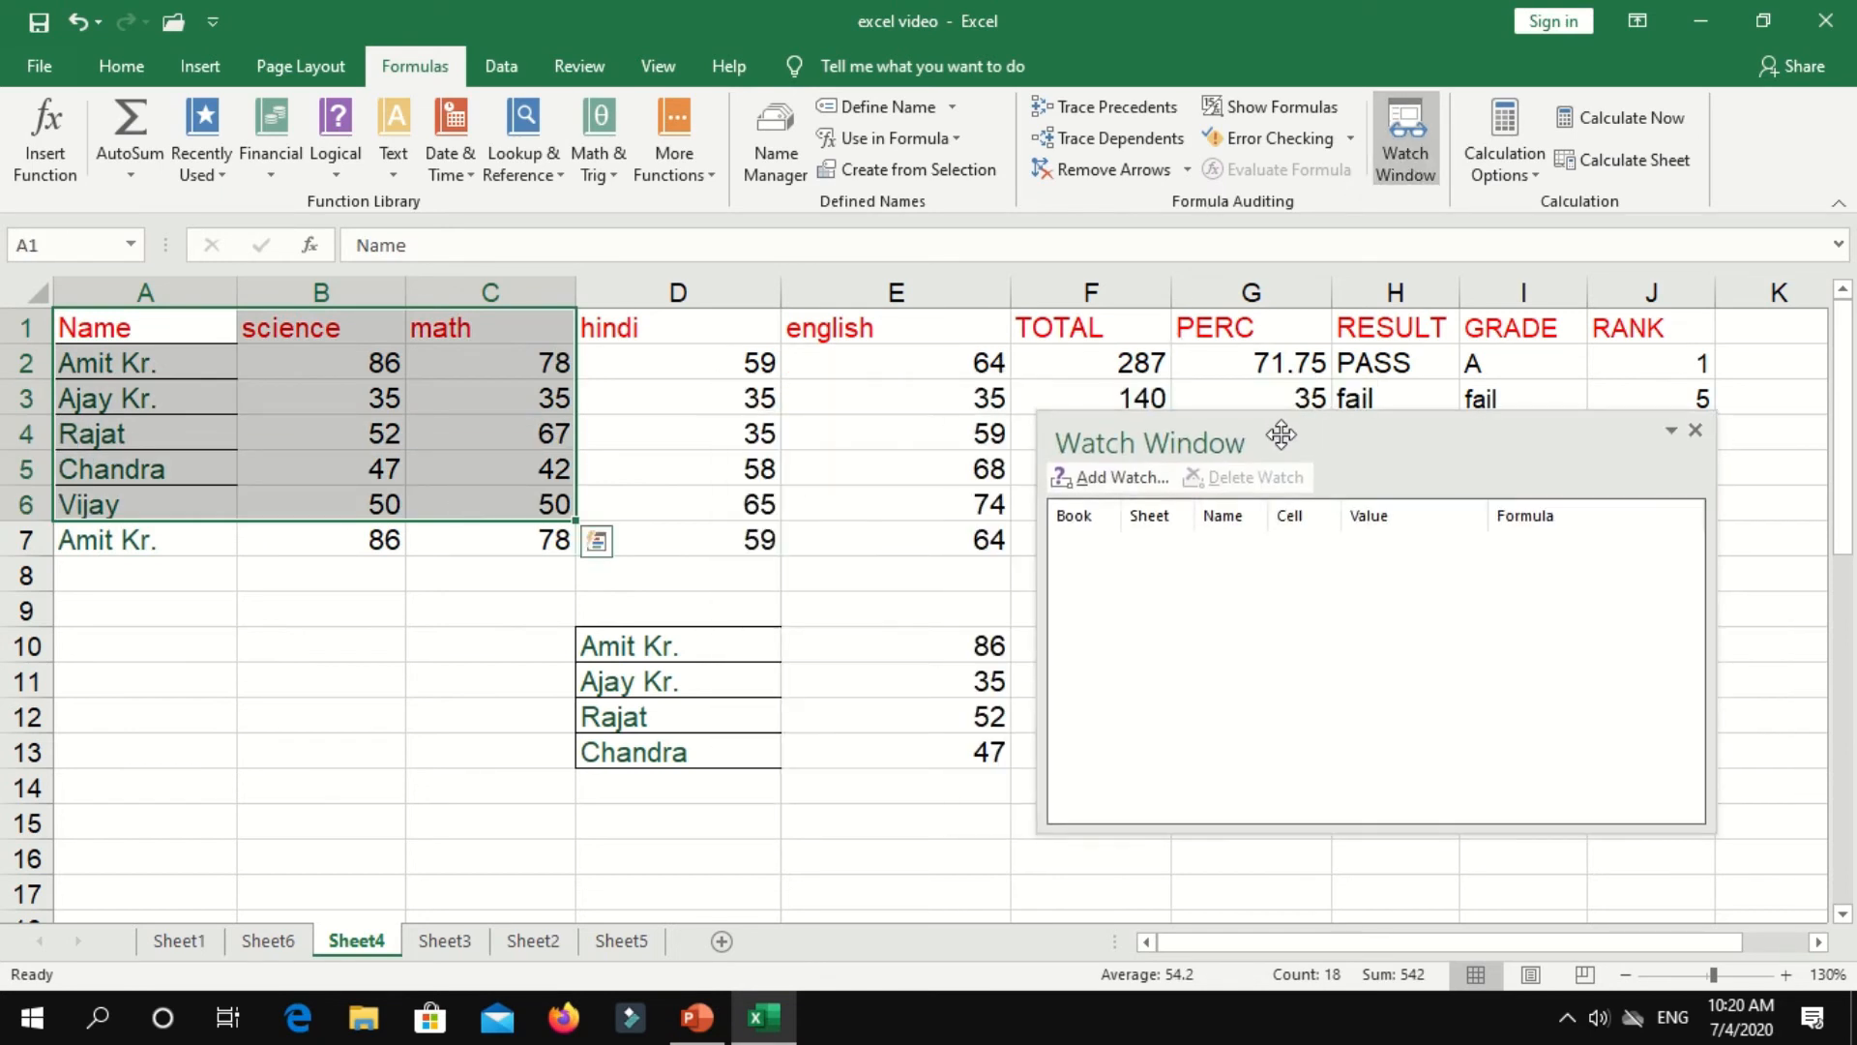
pyautogui.click(1110, 479)
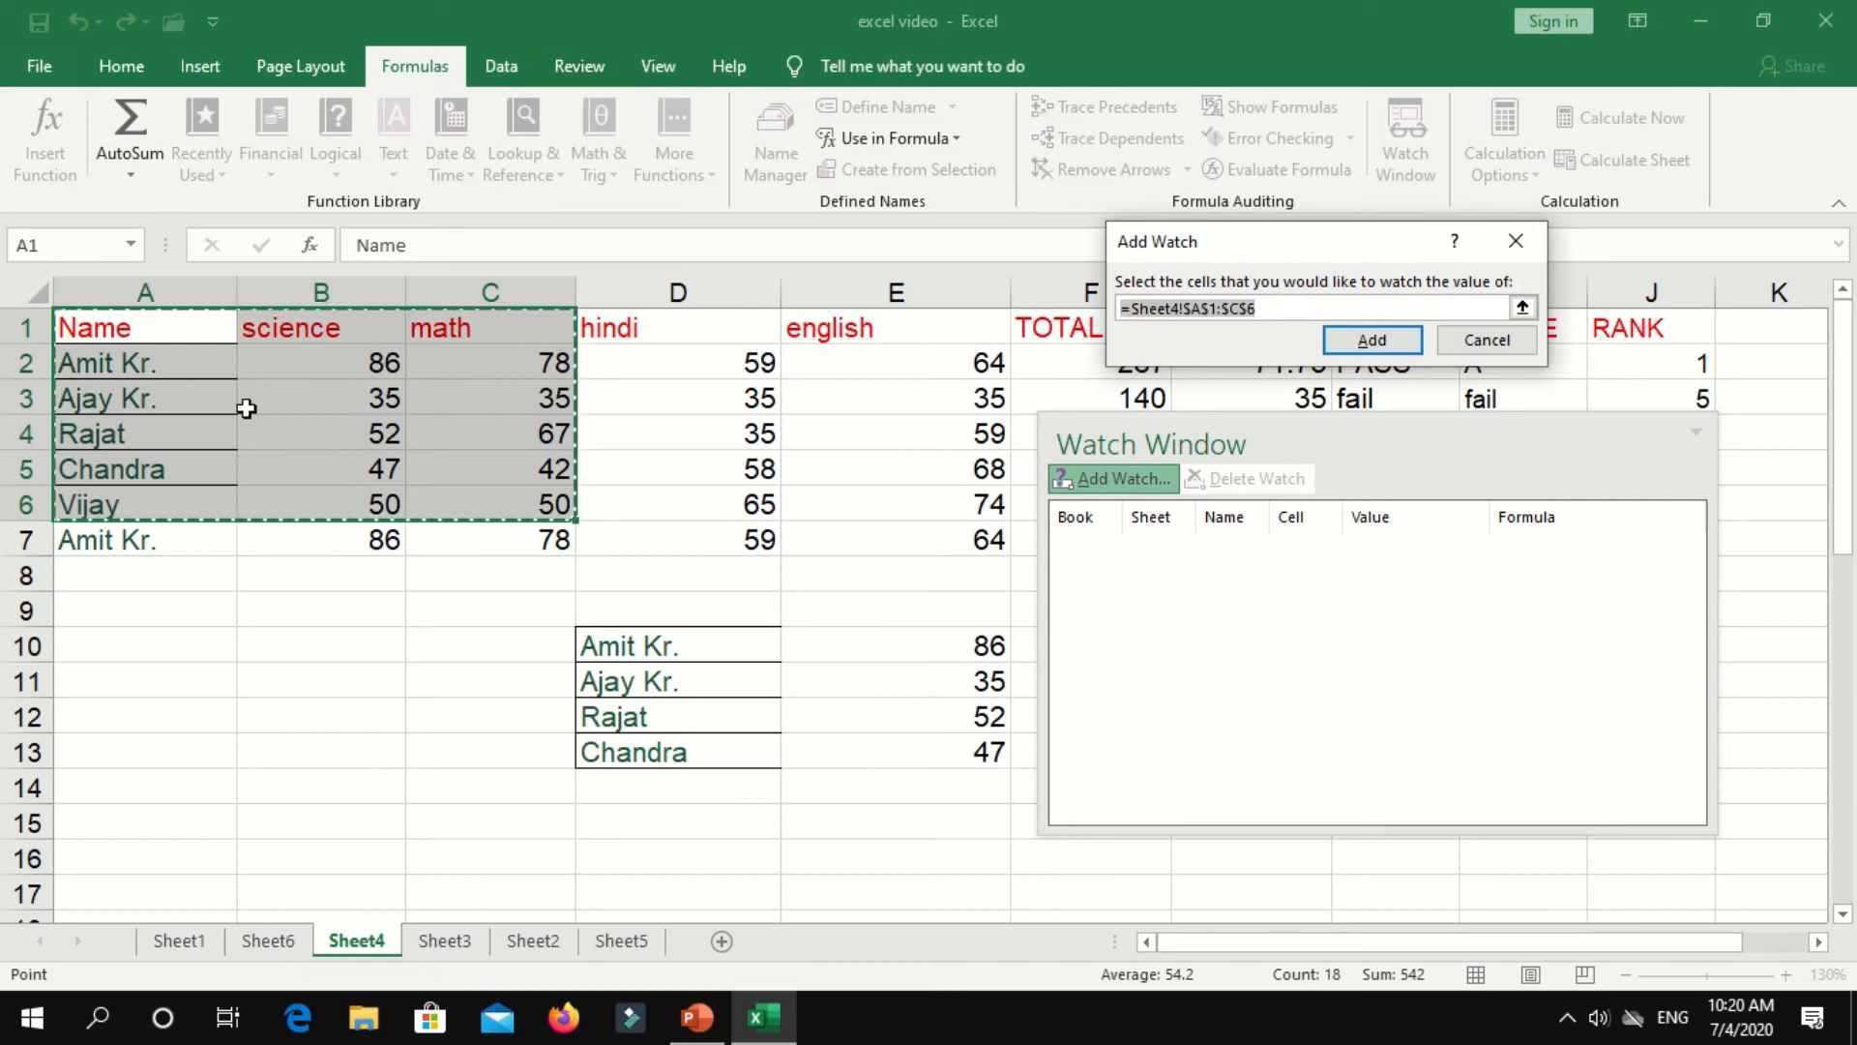
pyautogui.click(1380, 340)
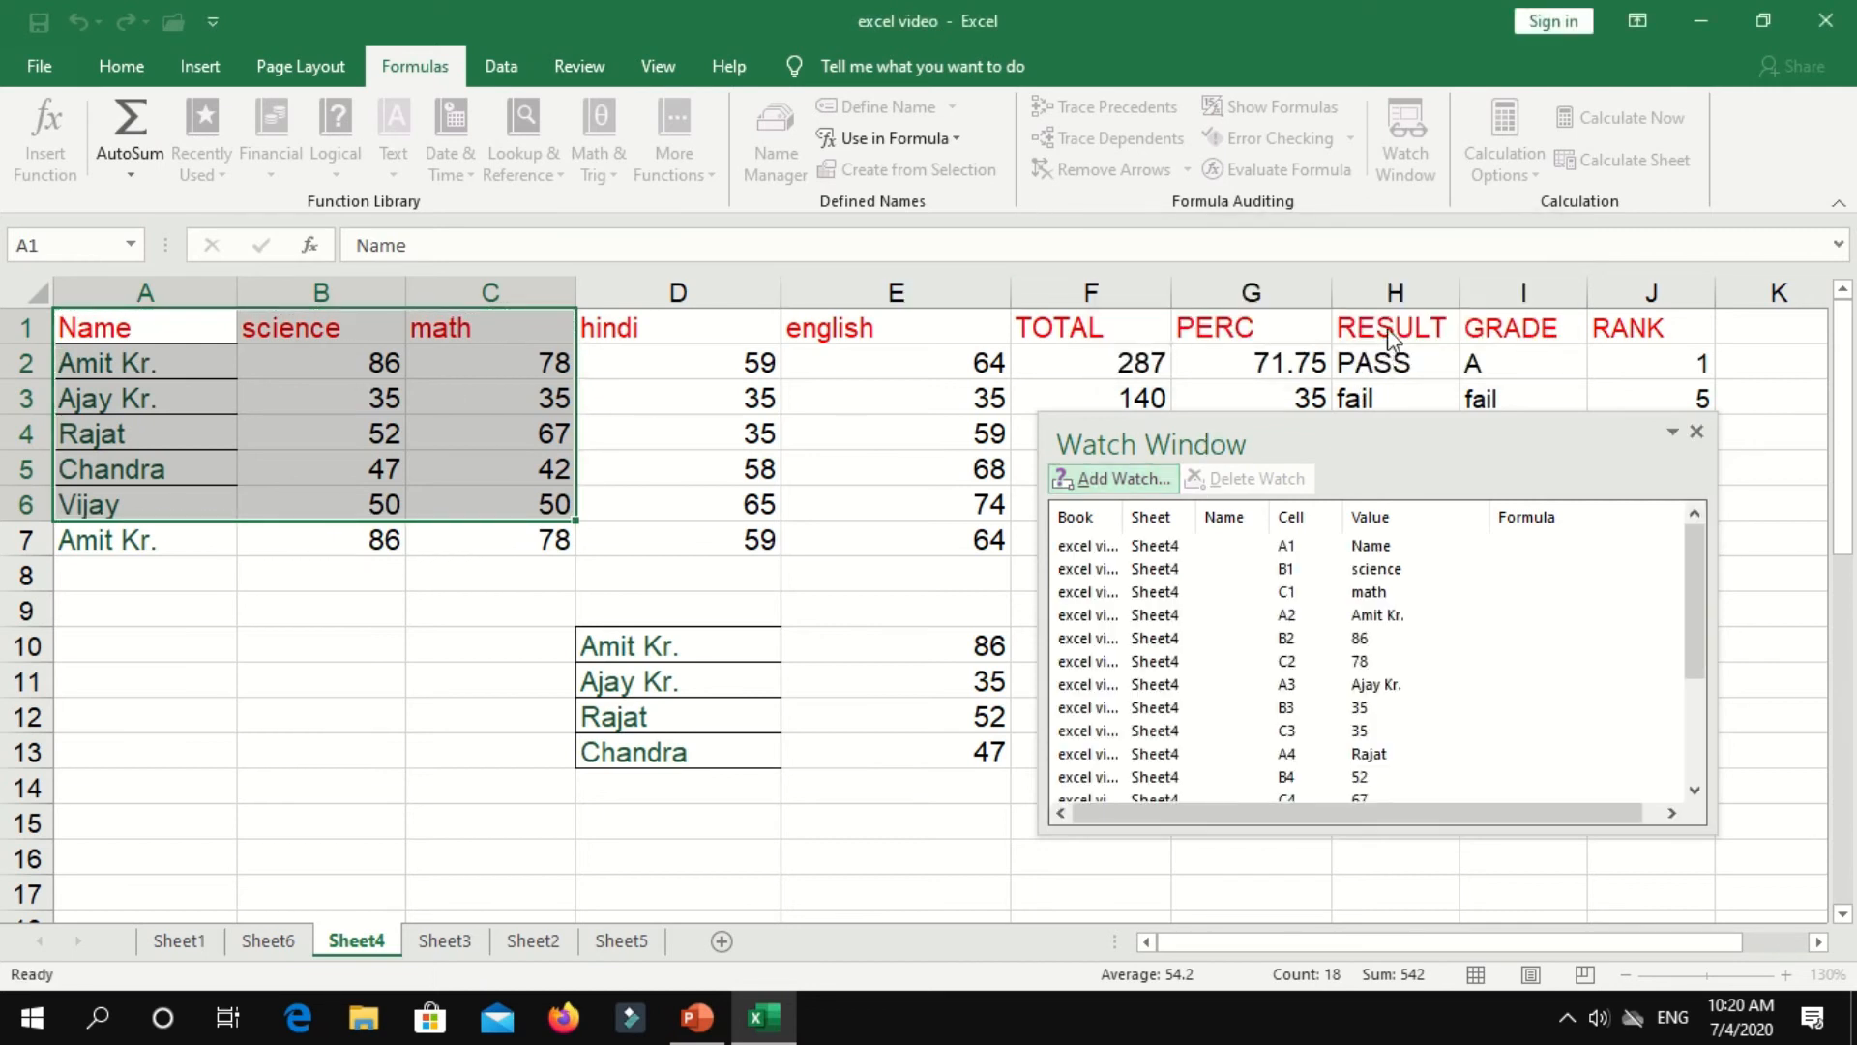
# - Examine the Watch Window's list of watched cells, its window options and the entries for B1 and A1
pyautogui.scroll(-3, 1320, 653)
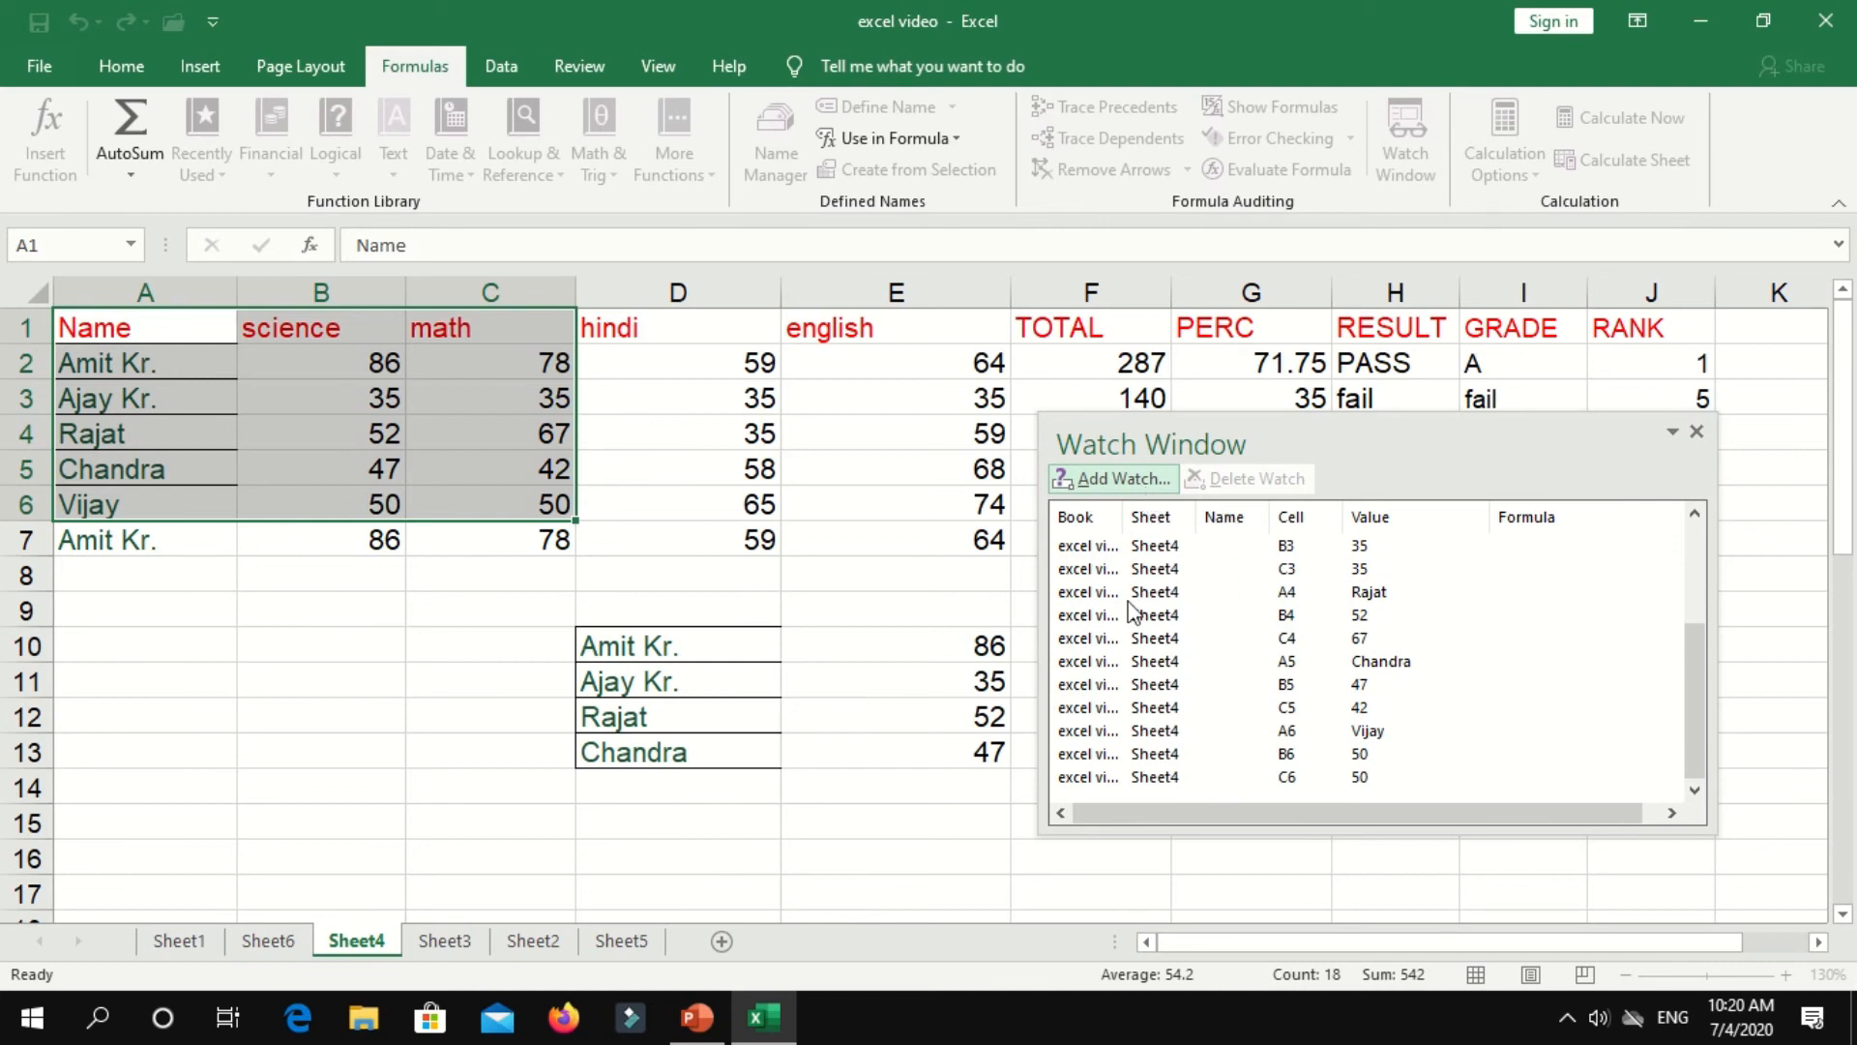
pyautogui.scroll(3, 1232, 601)
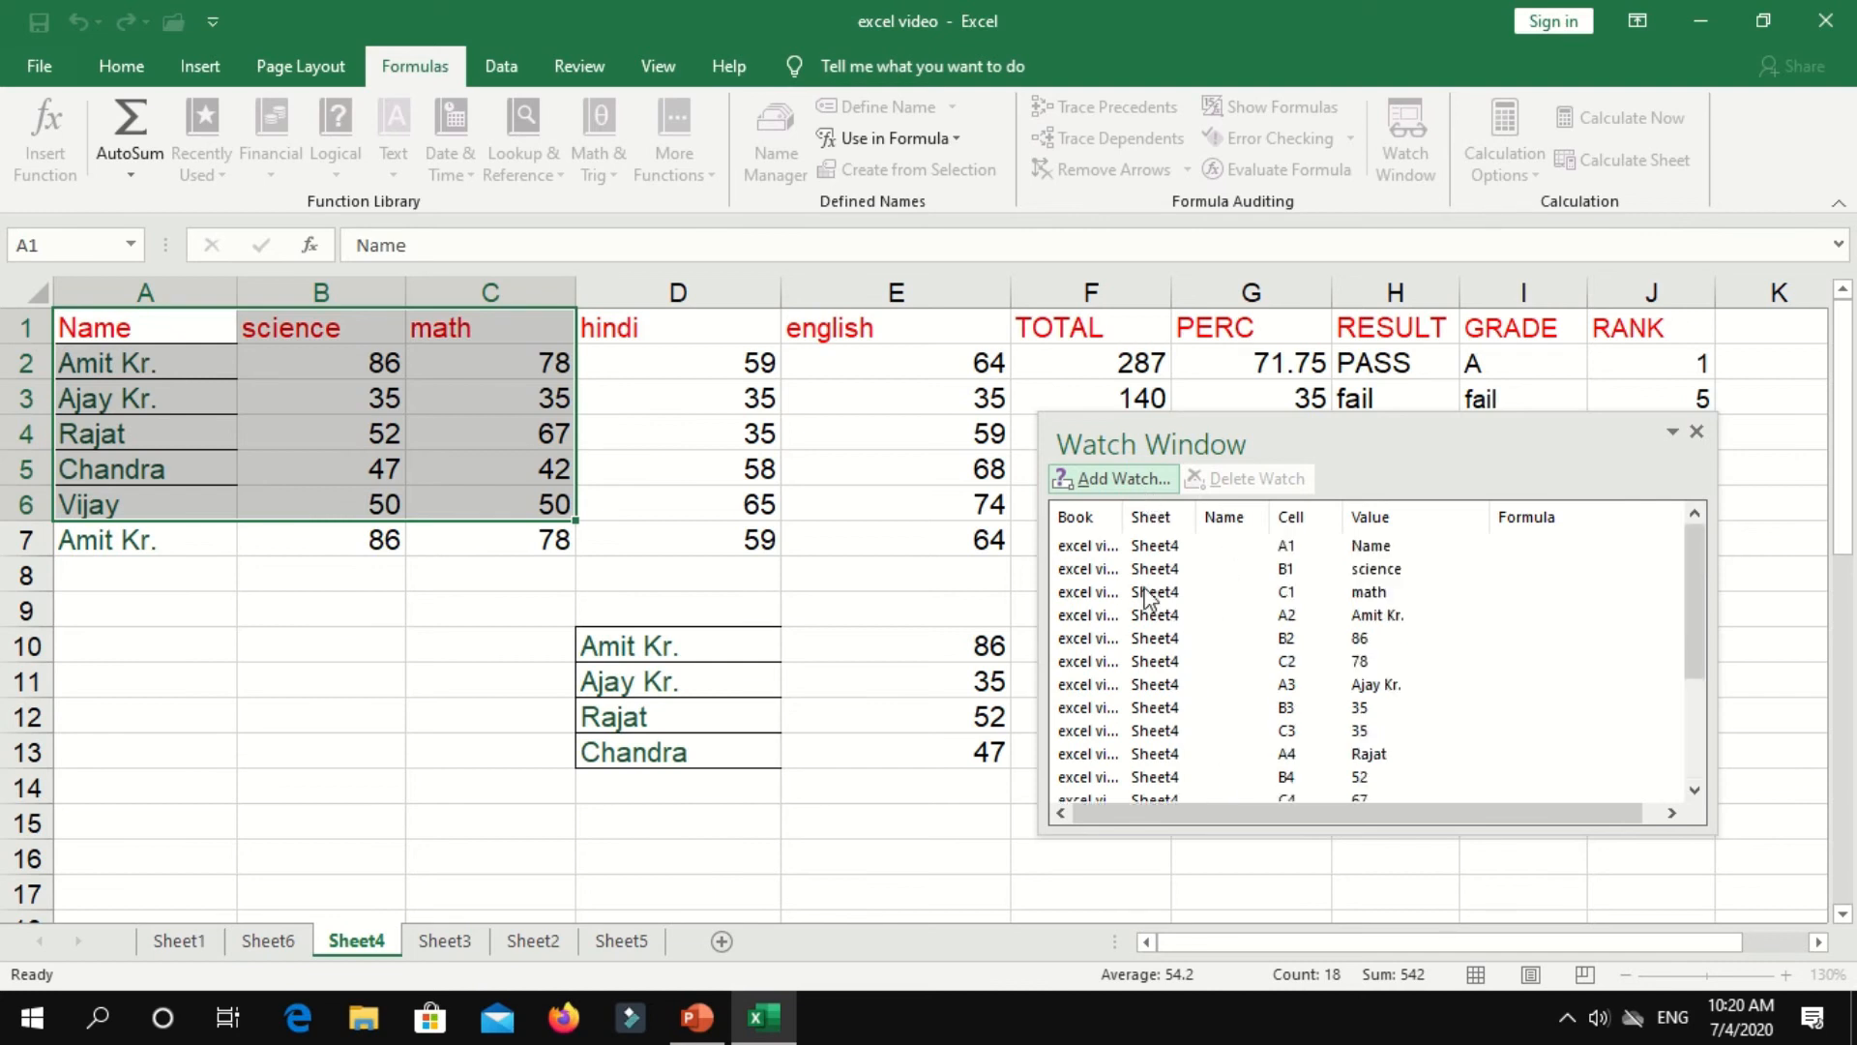
pyautogui.click(1673, 431)
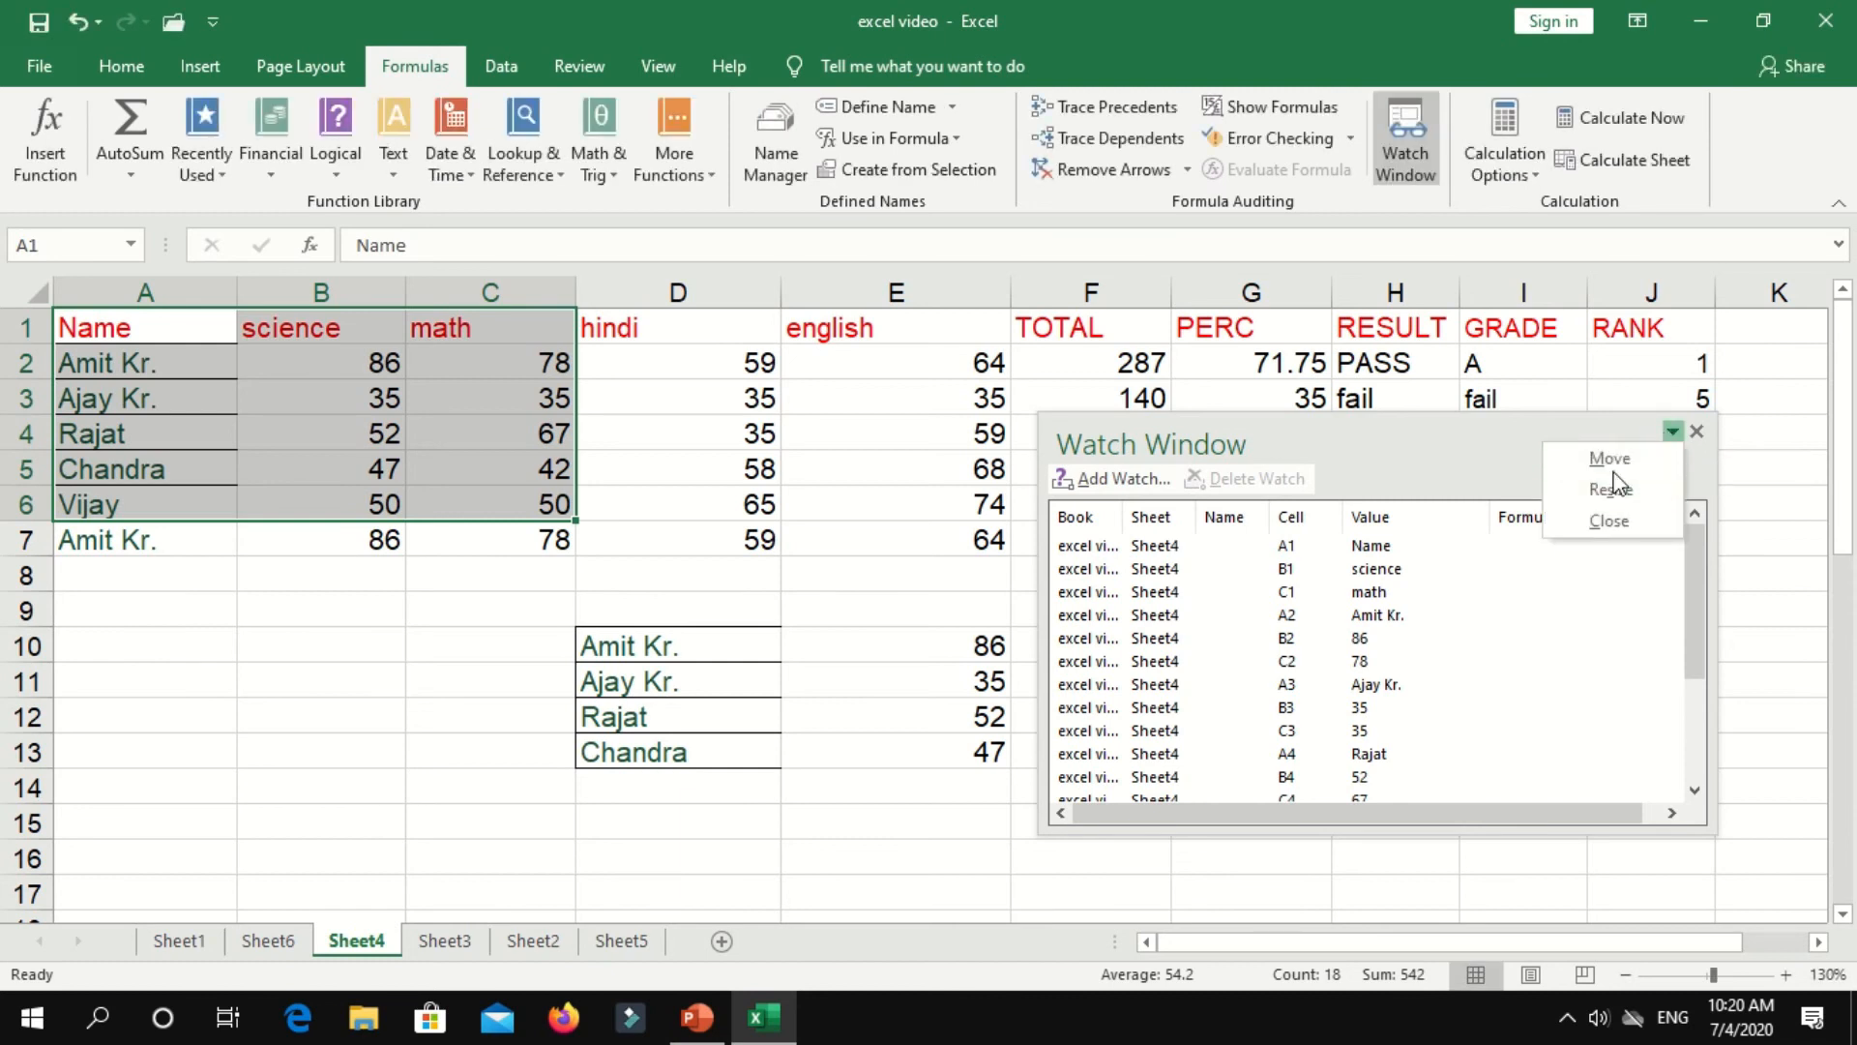
pyautogui.click(1070, 520)
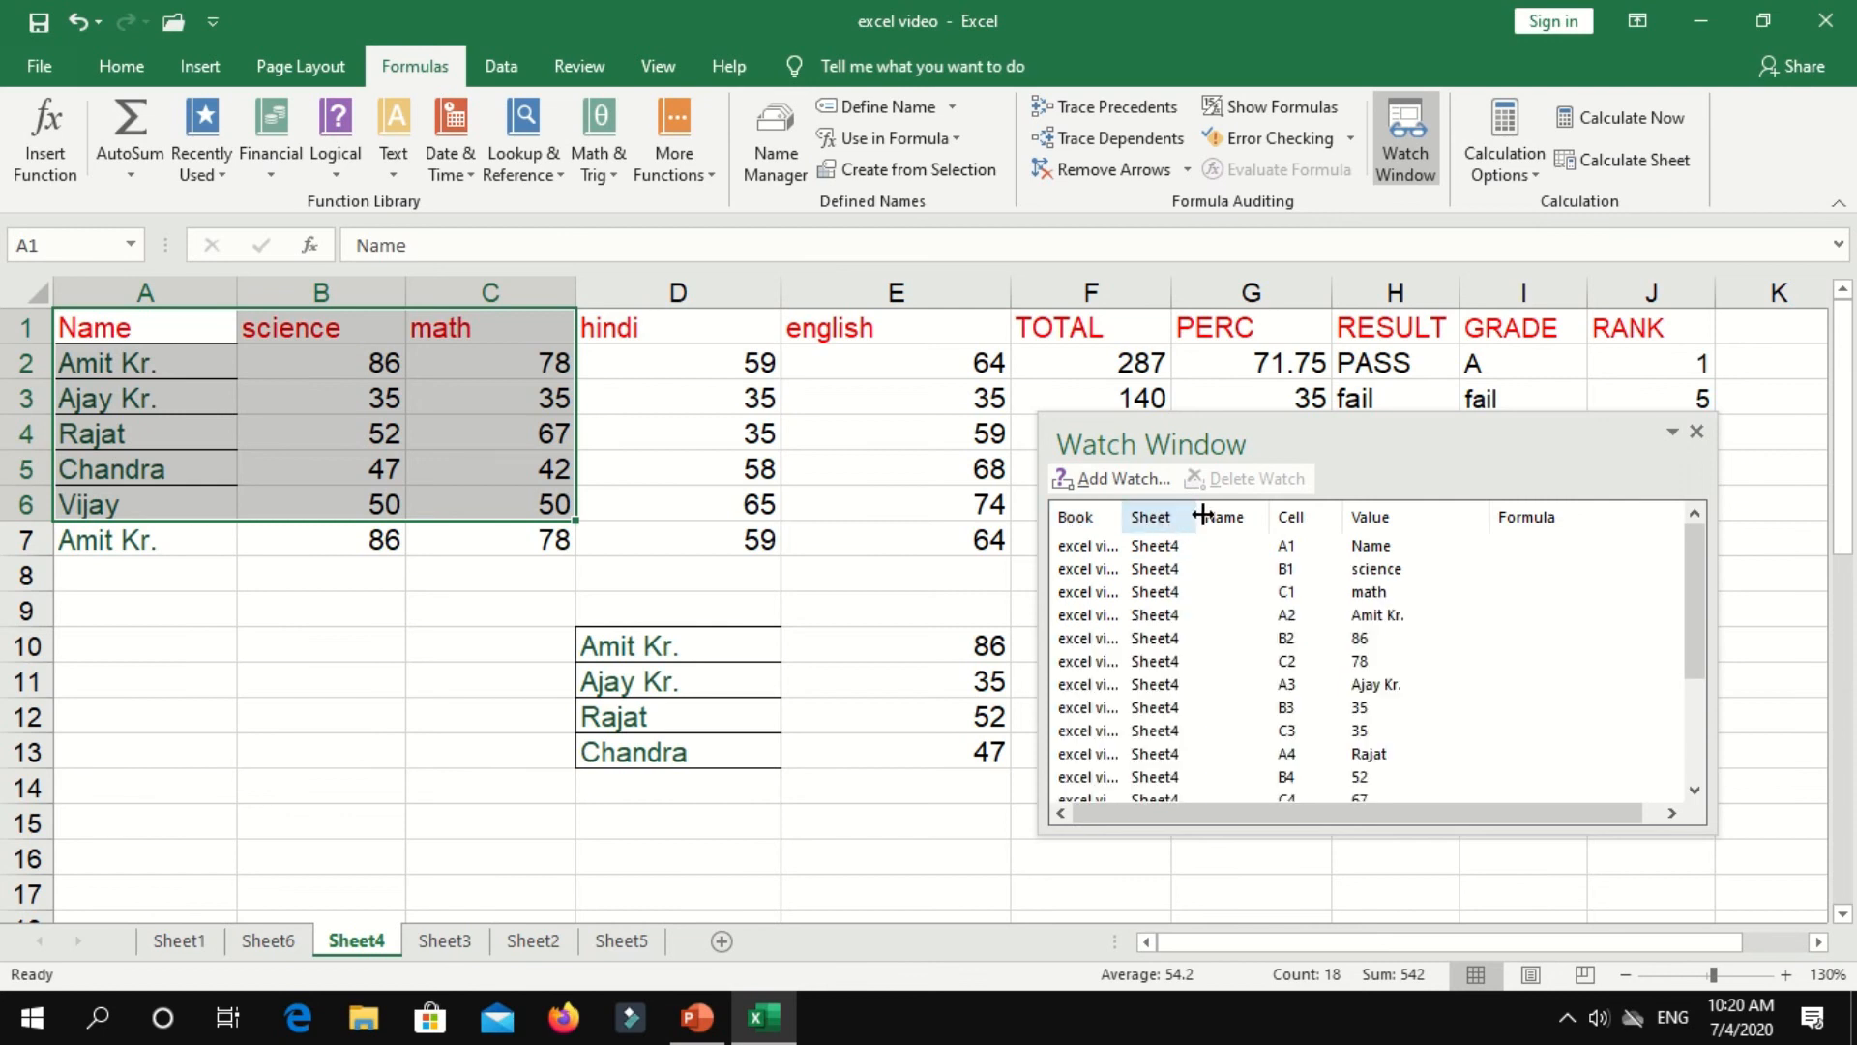
pyautogui.click(1363, 567)
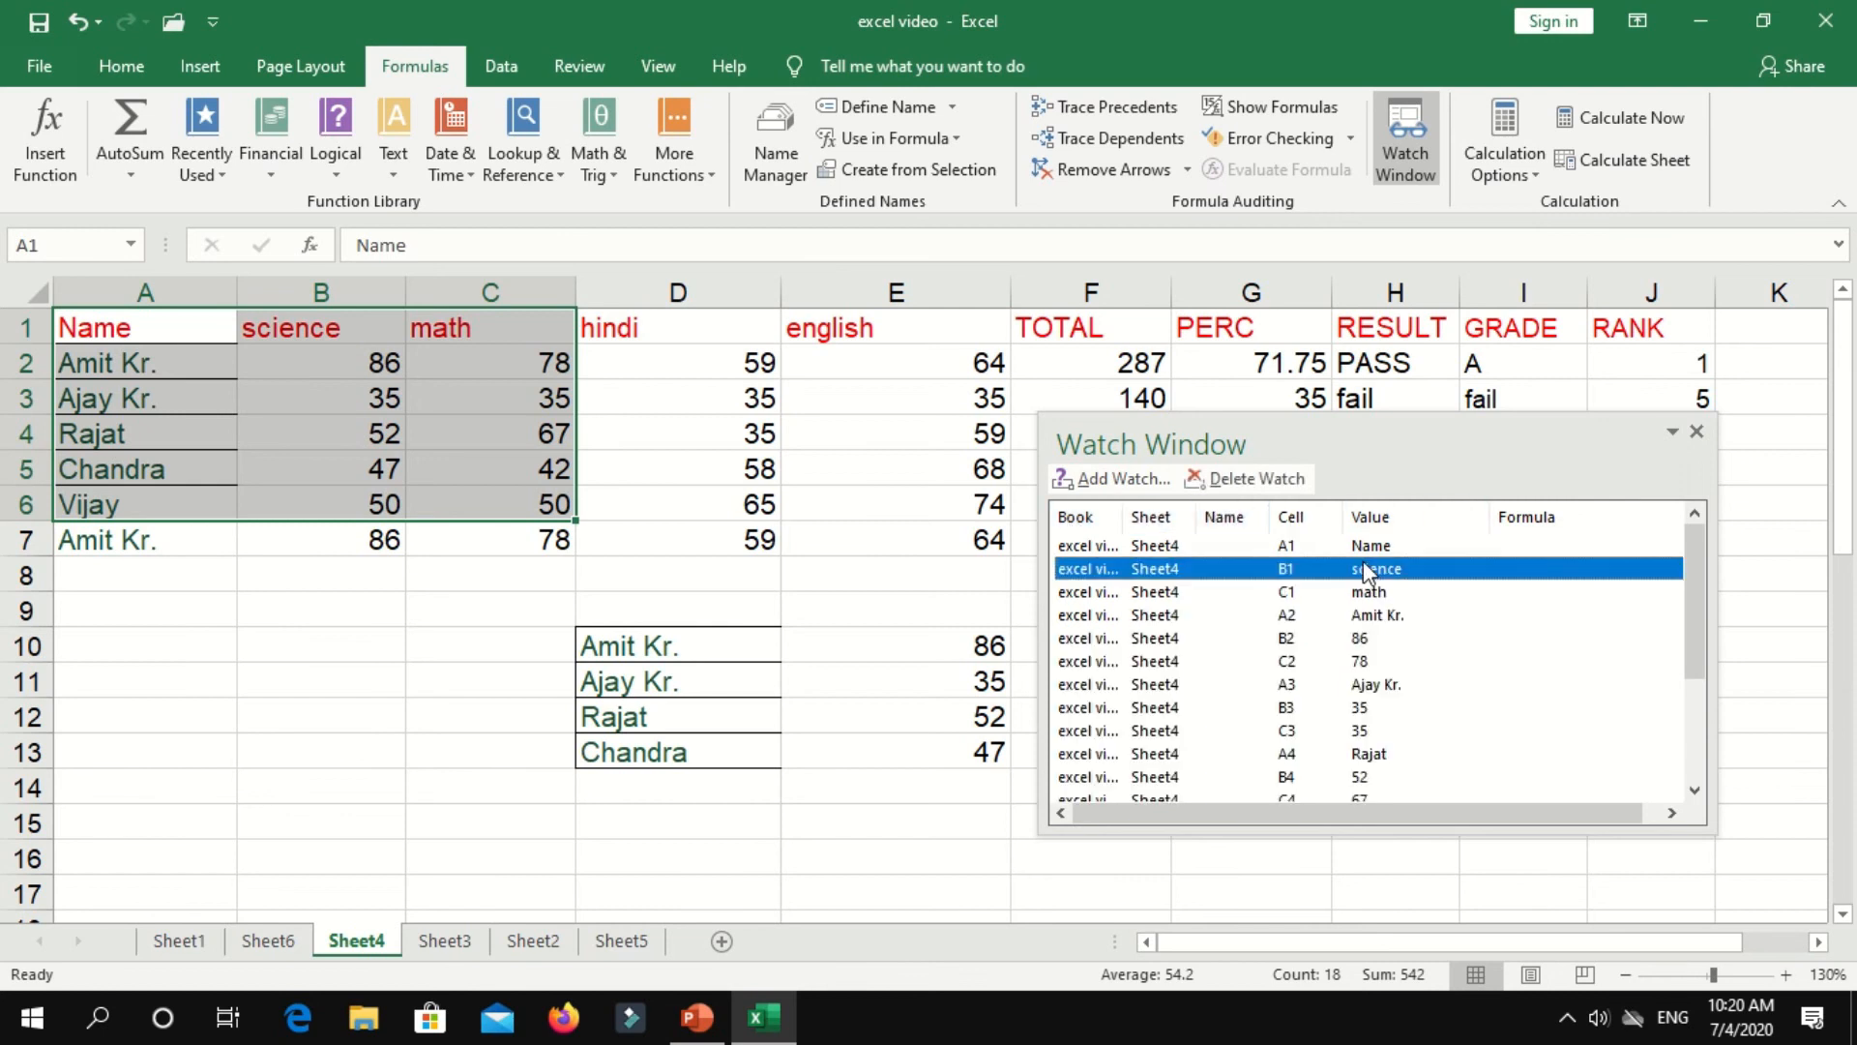
pyautogui.click(1312, 544)
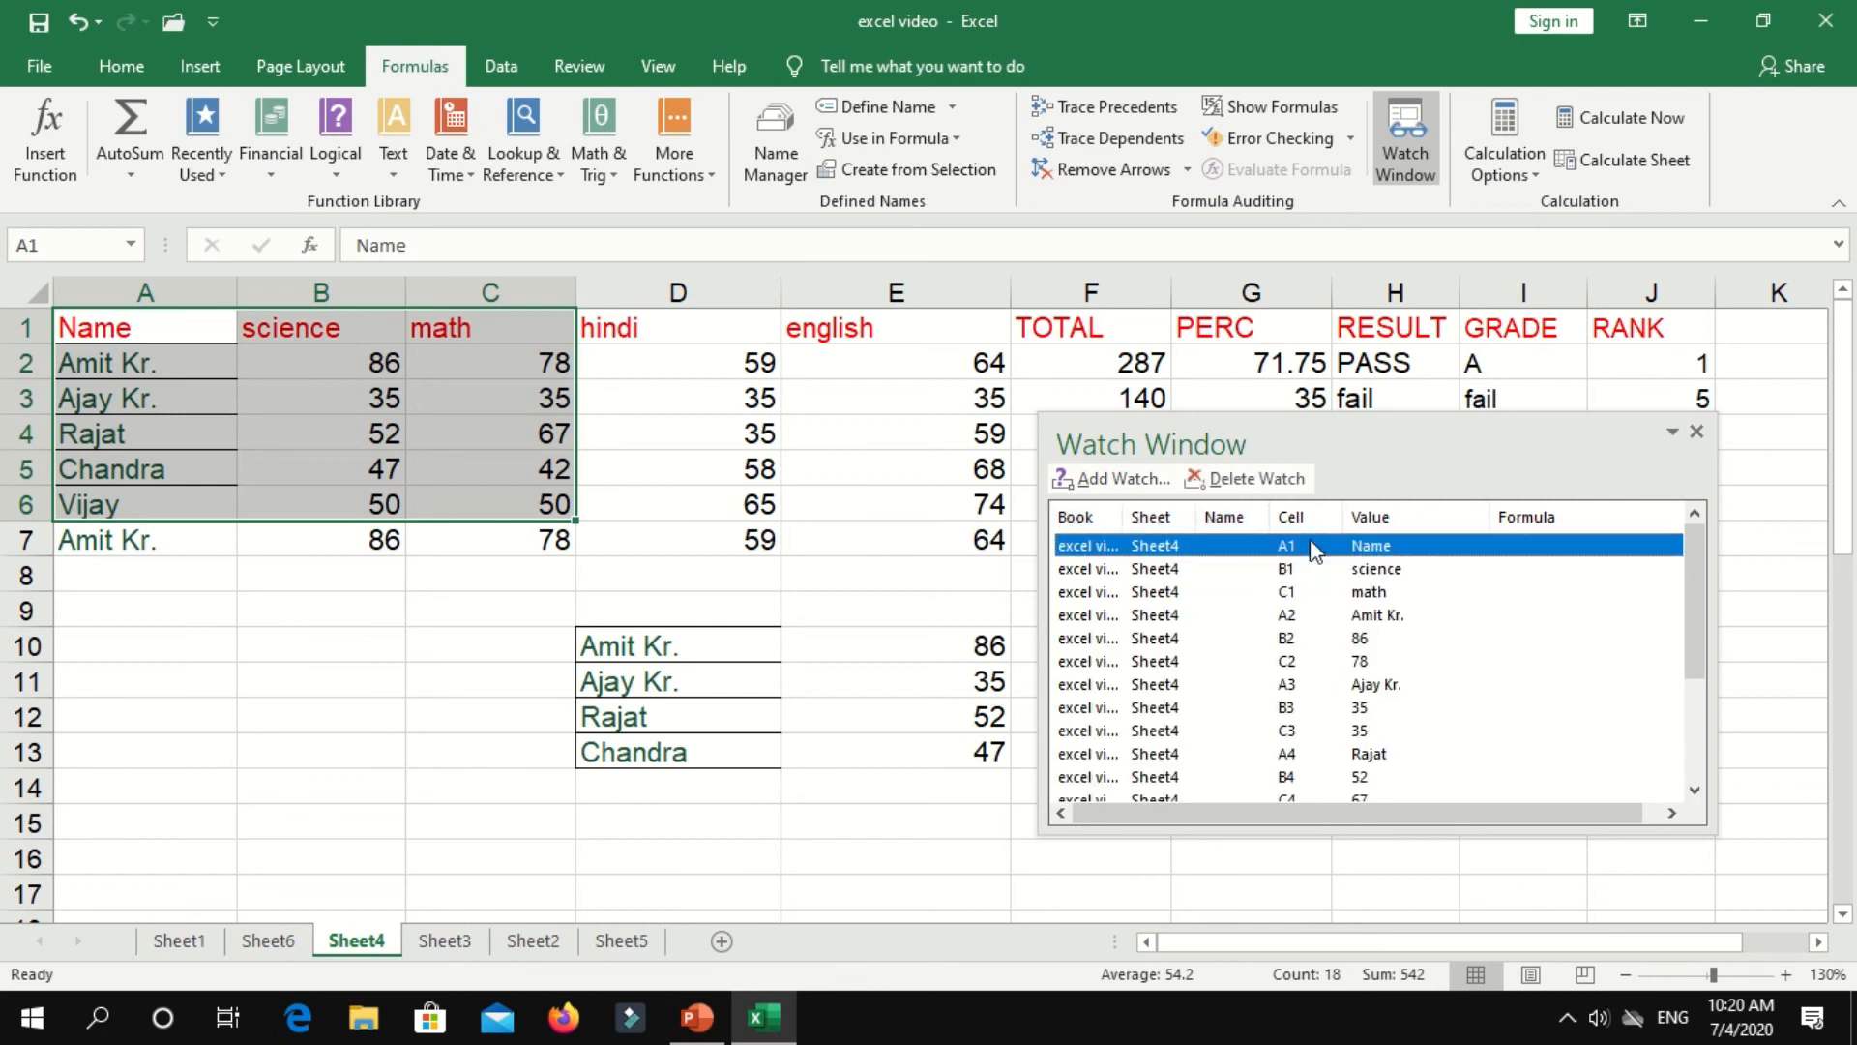
# - View the watched cells from Sheet3 and Sheet1, return to Sheet4 through a watch entry, and close the Watch Window
pyautogui.click(465, 948)
pyautogui.moveTo(1128, 439); pyautogui.dragTo(1502, 472)
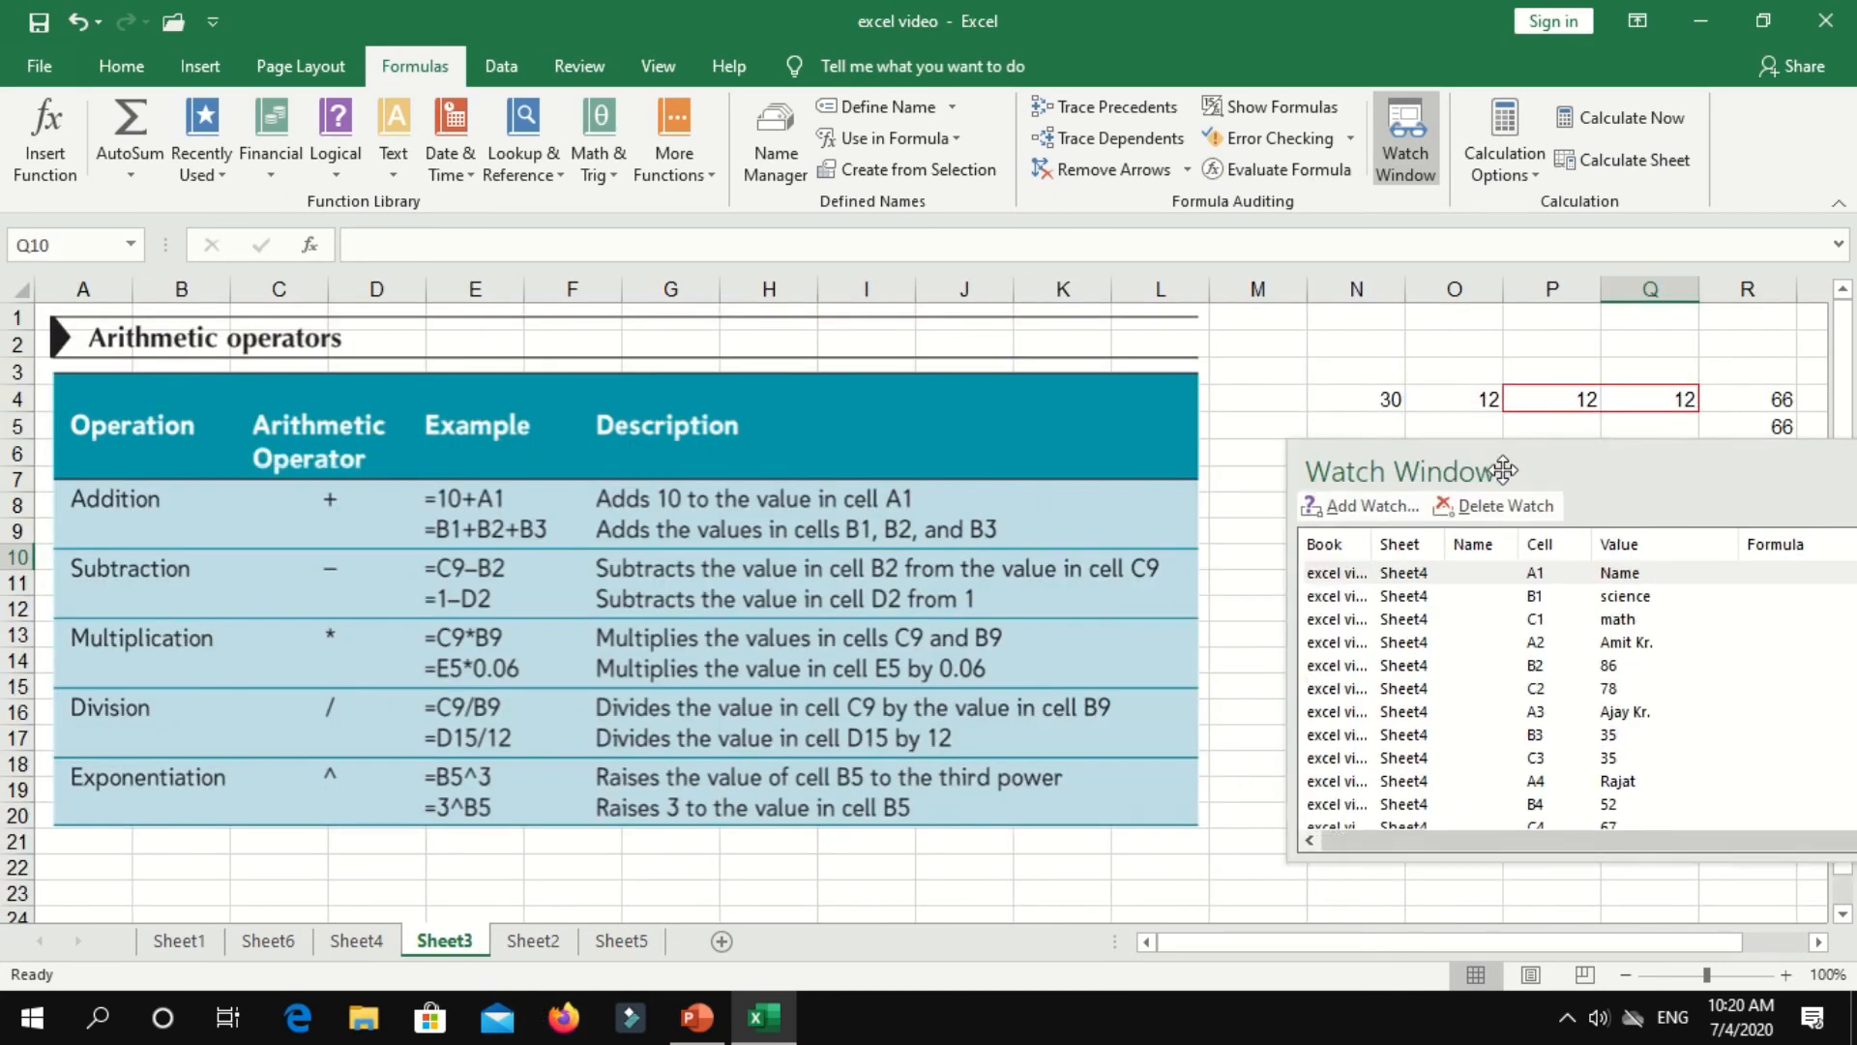
pyautogui.click(319, 942)
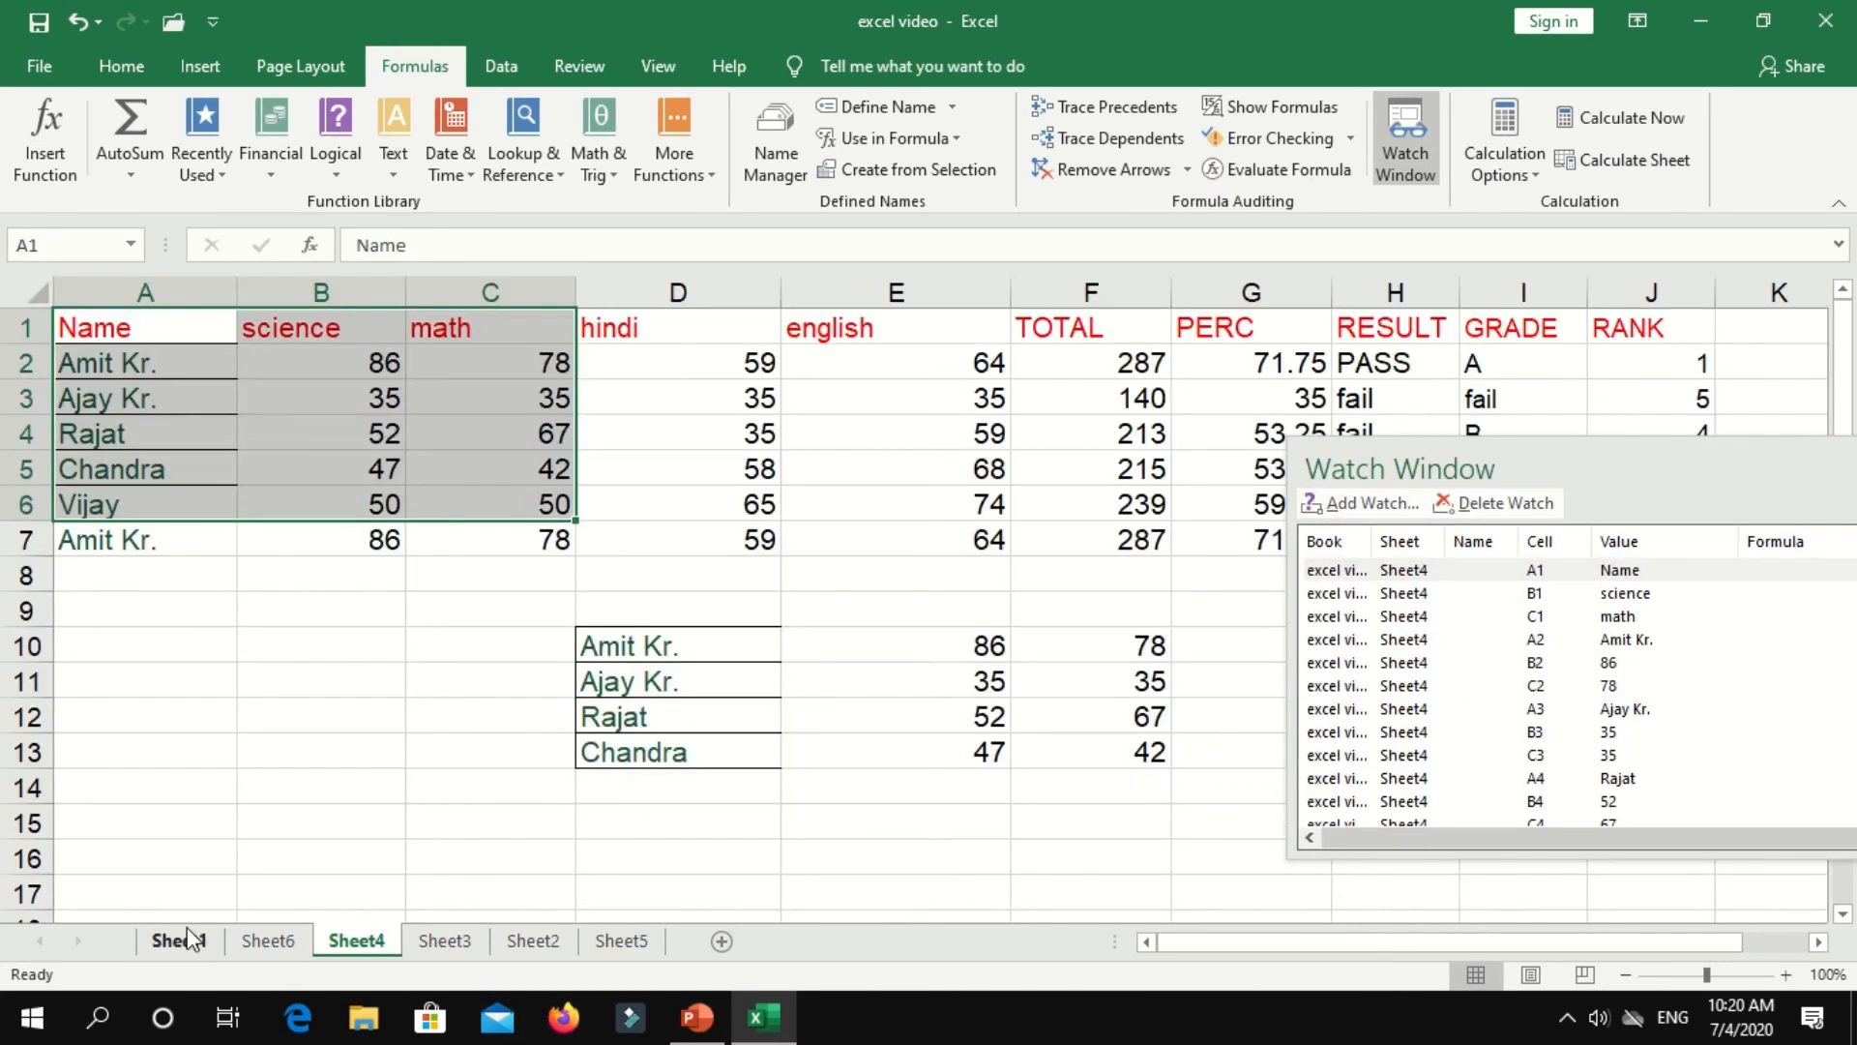
pyautogui.click(188, 939)
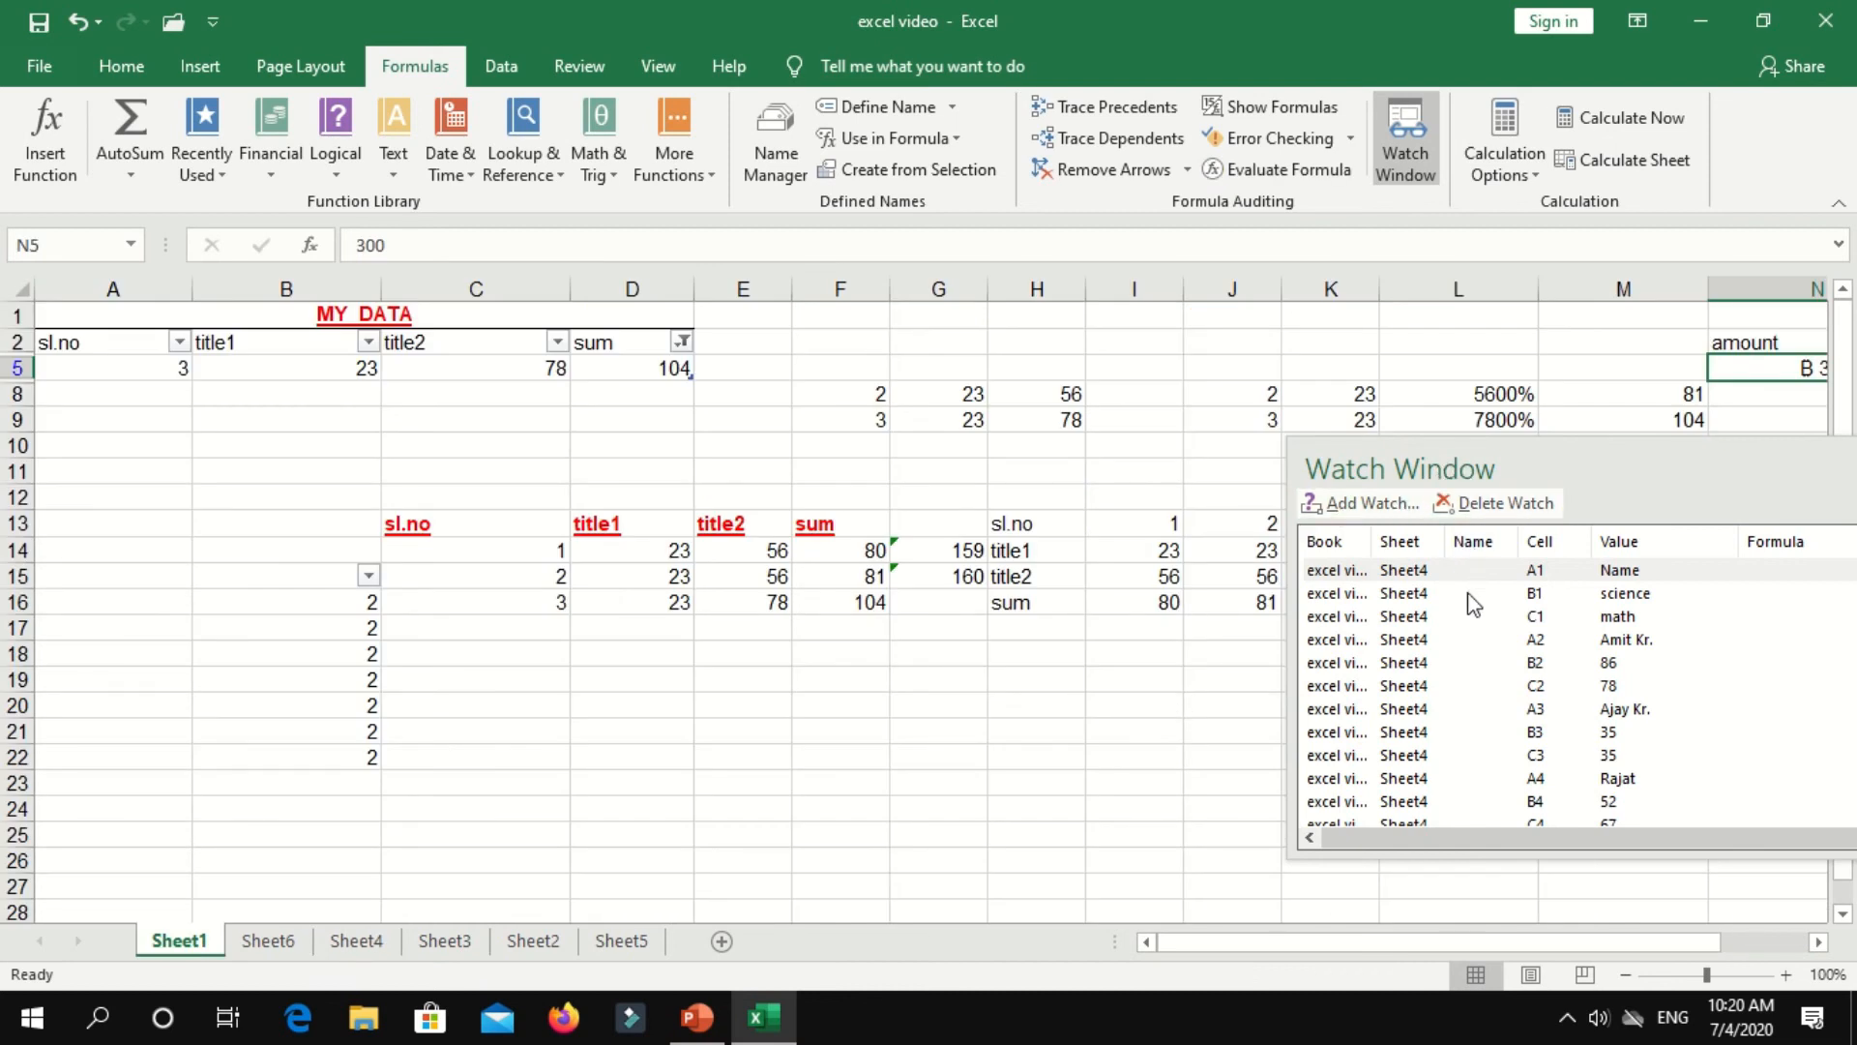
pyautogui.click(1506, 615)
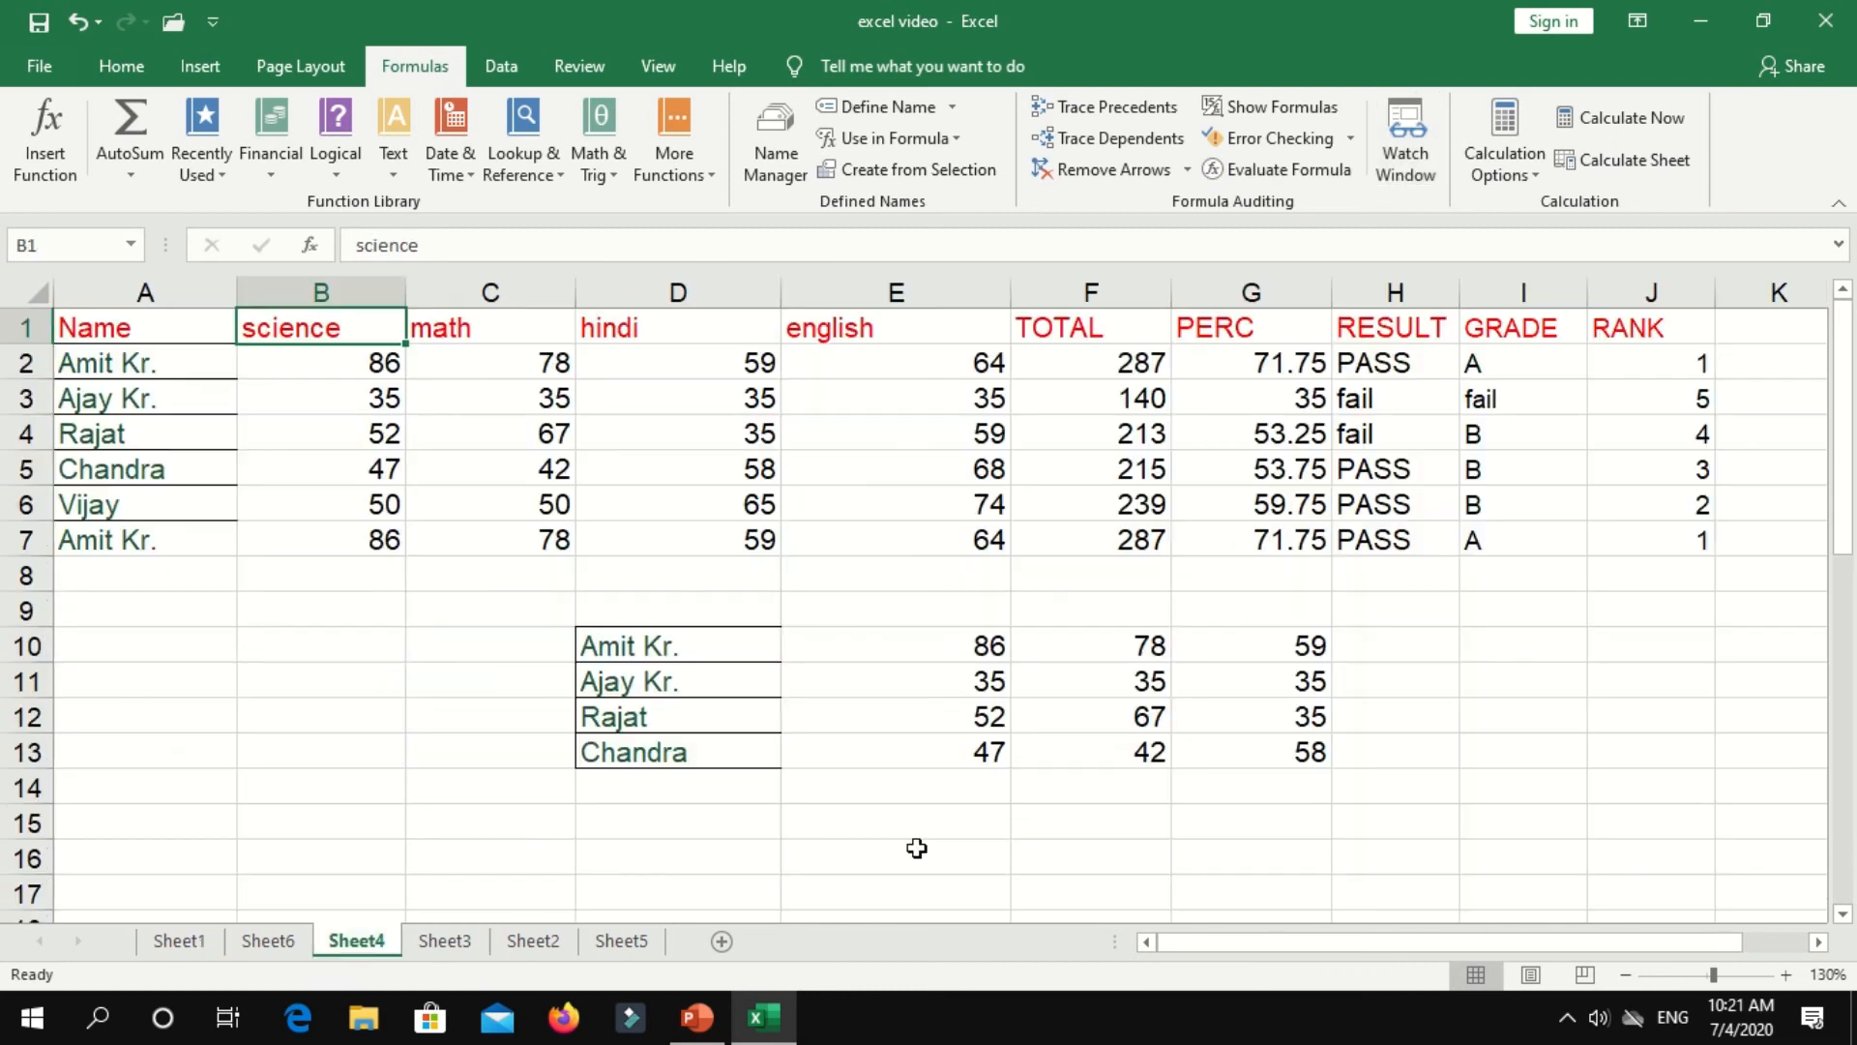
# - Set the English mark in cell E2 to 56
pyautogui.click(916, 853)
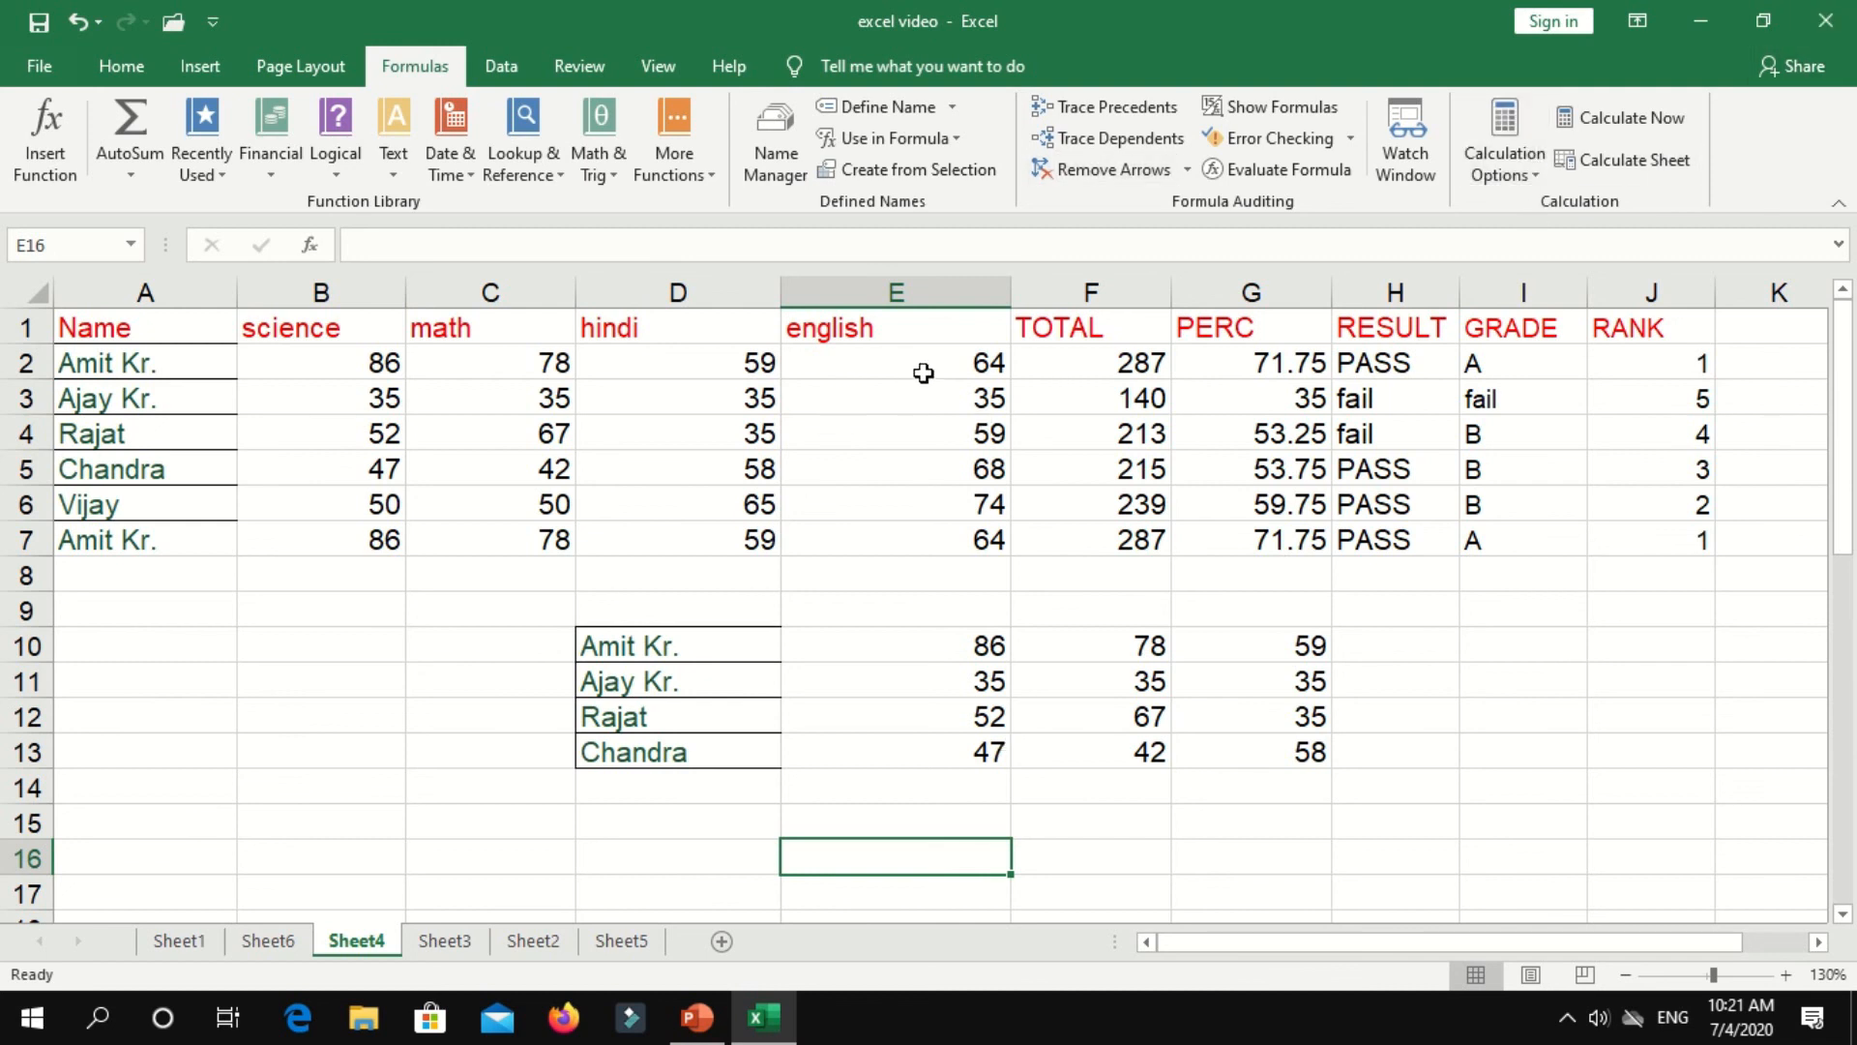
pyautogui.click(1263, 364)
pyautogui.click(953, 367)
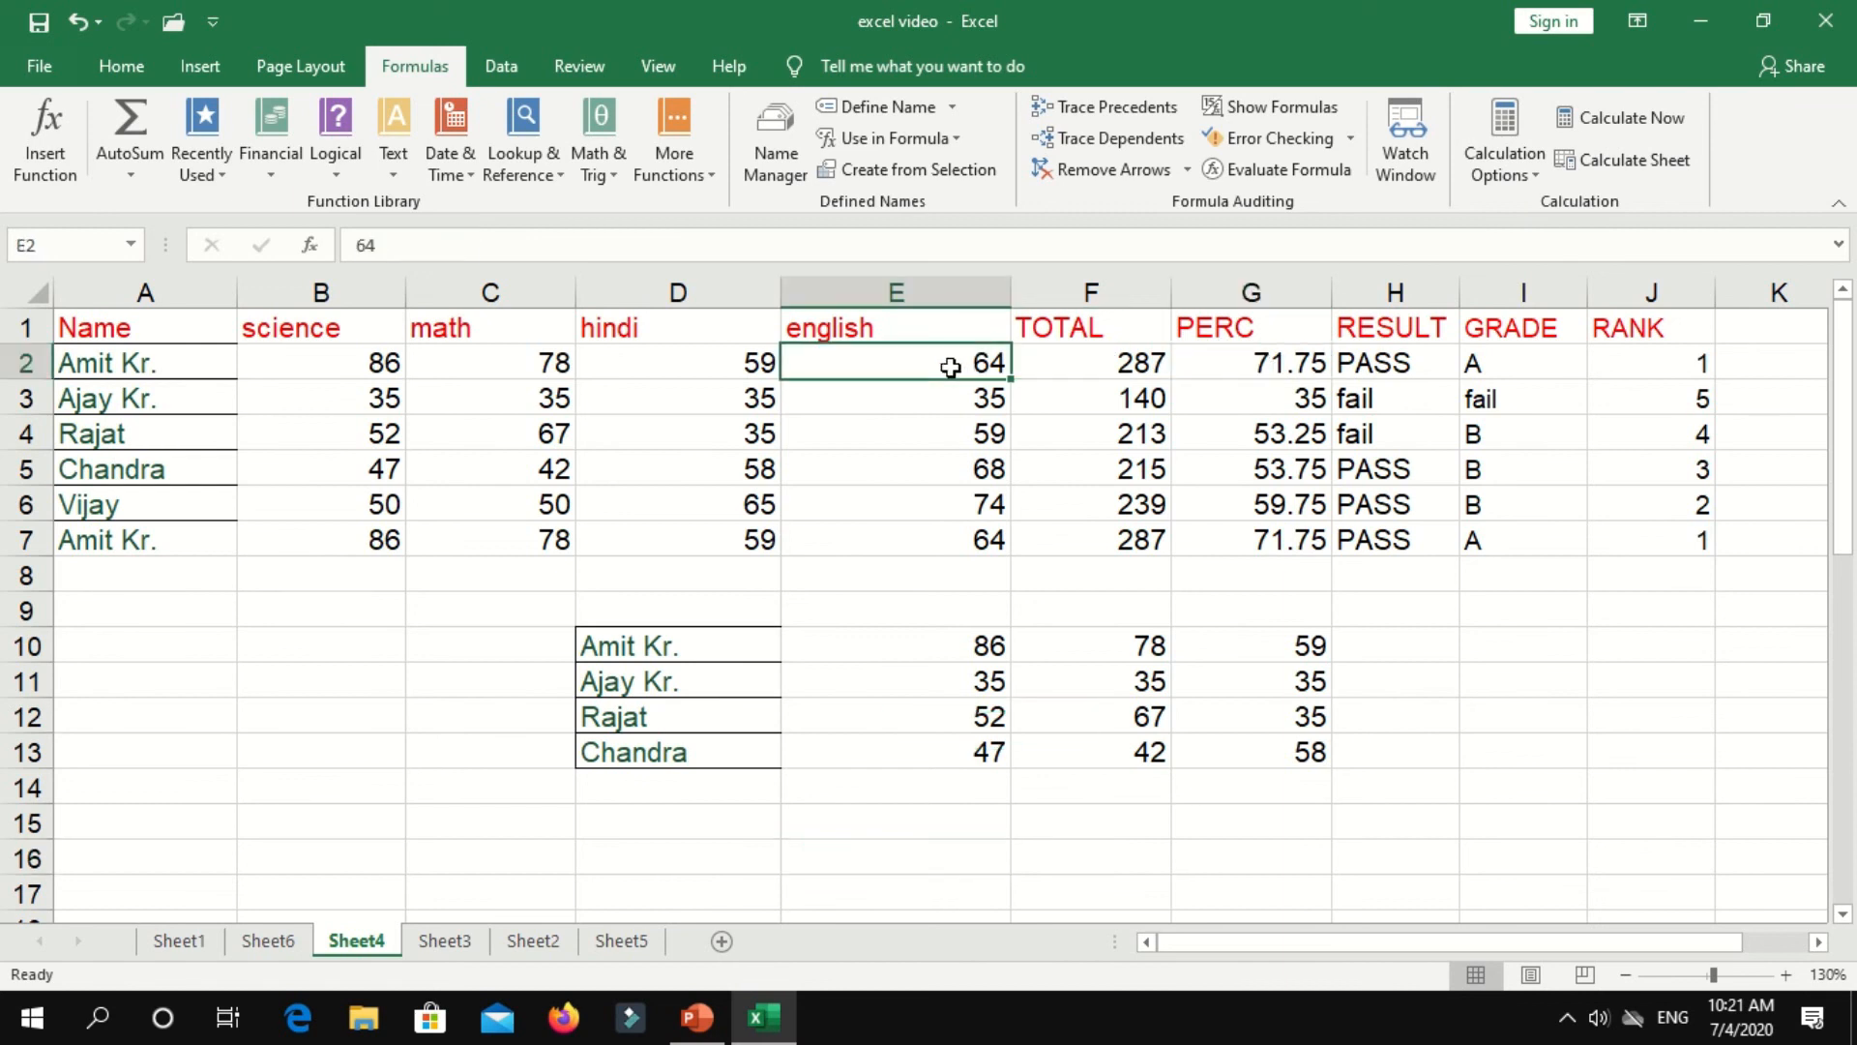
pyautogui.write('56')
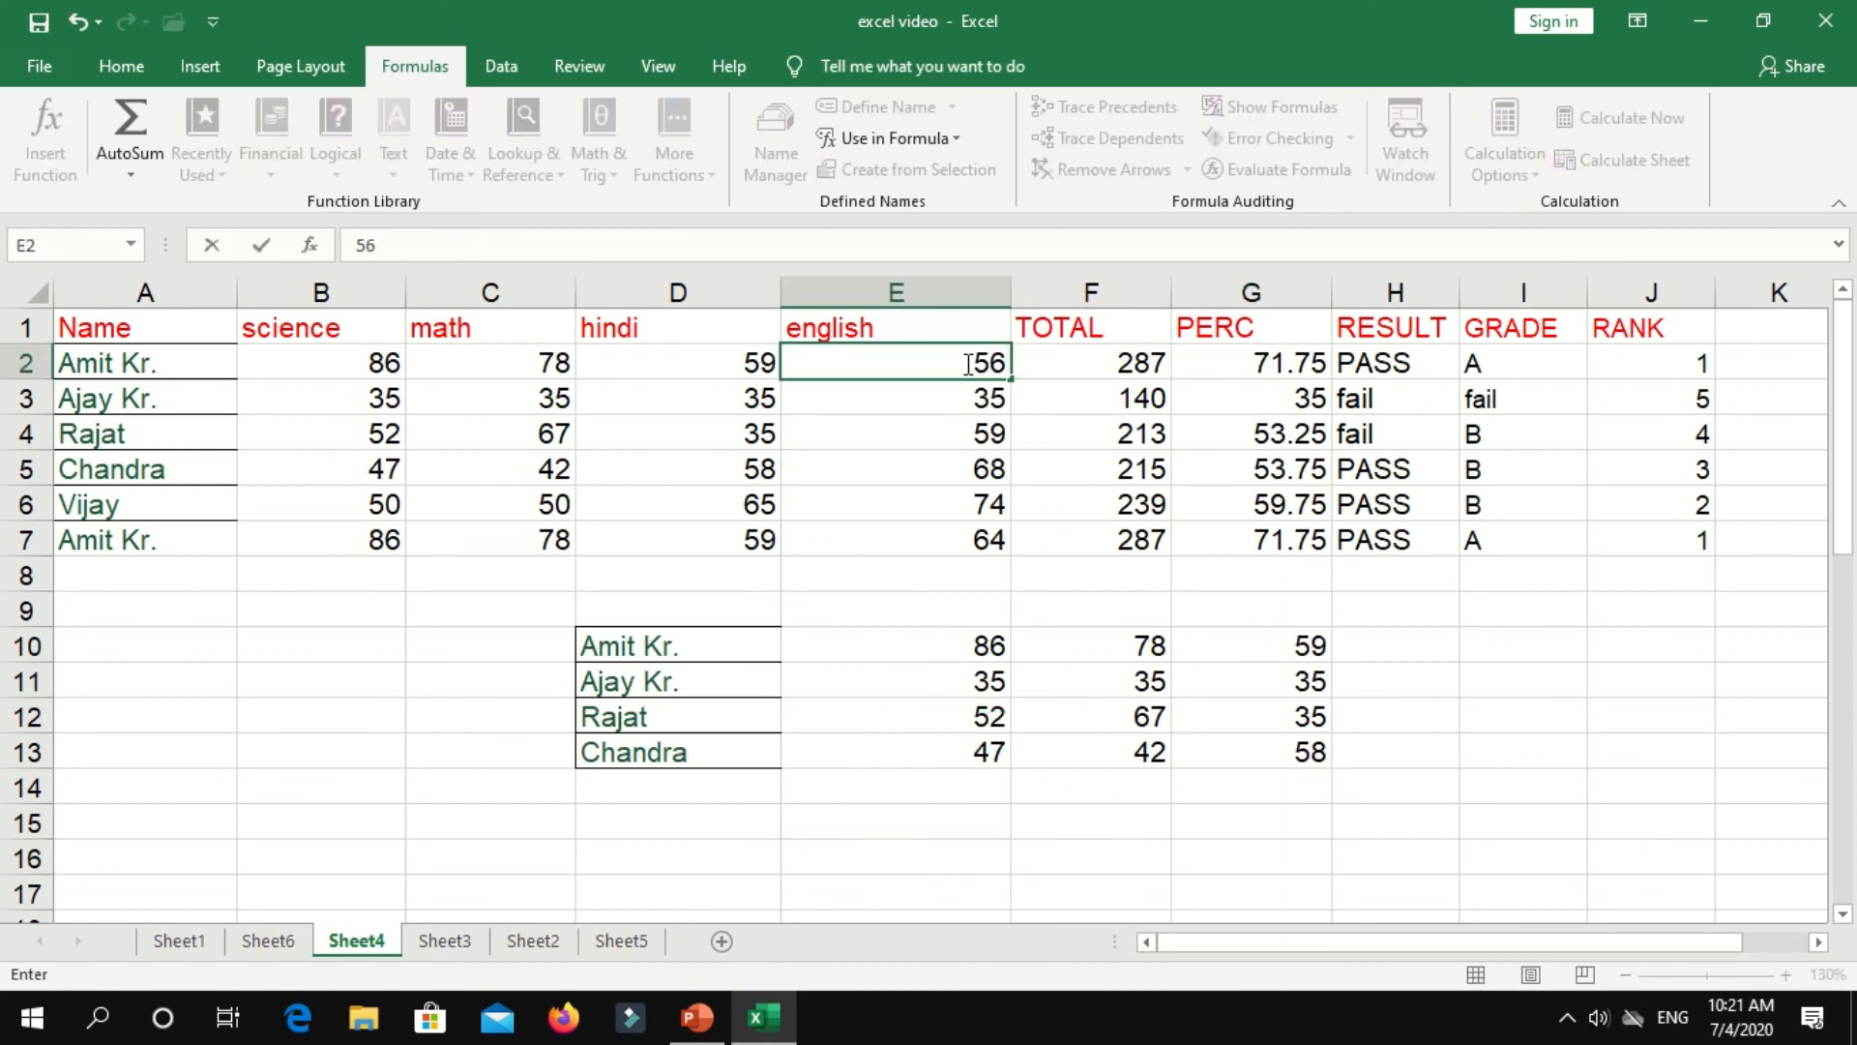
pyautogui.press('Return')
pyautogui.press('Right')
pyautogui.click(956, 364)
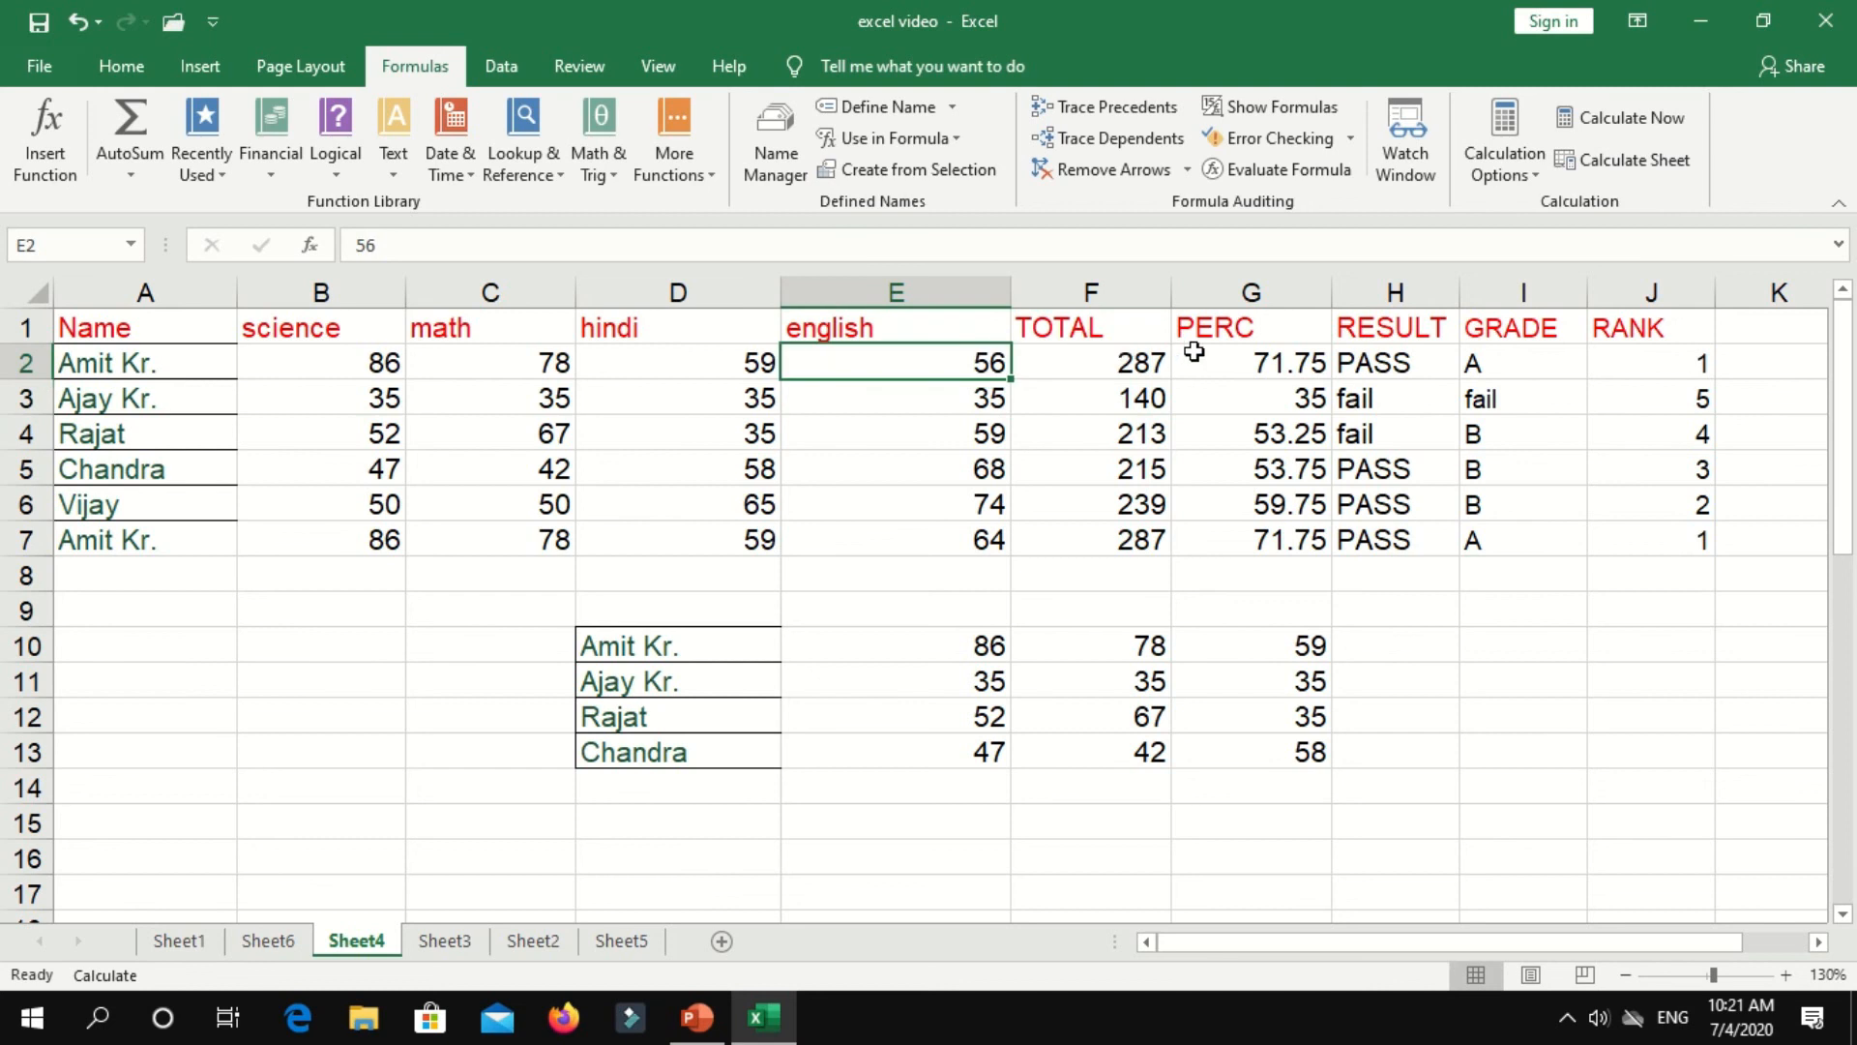
# - Switch the calculation mode to Automatic so the totals and percentages update from the edited mark
pyautogui.click(1531, 154)
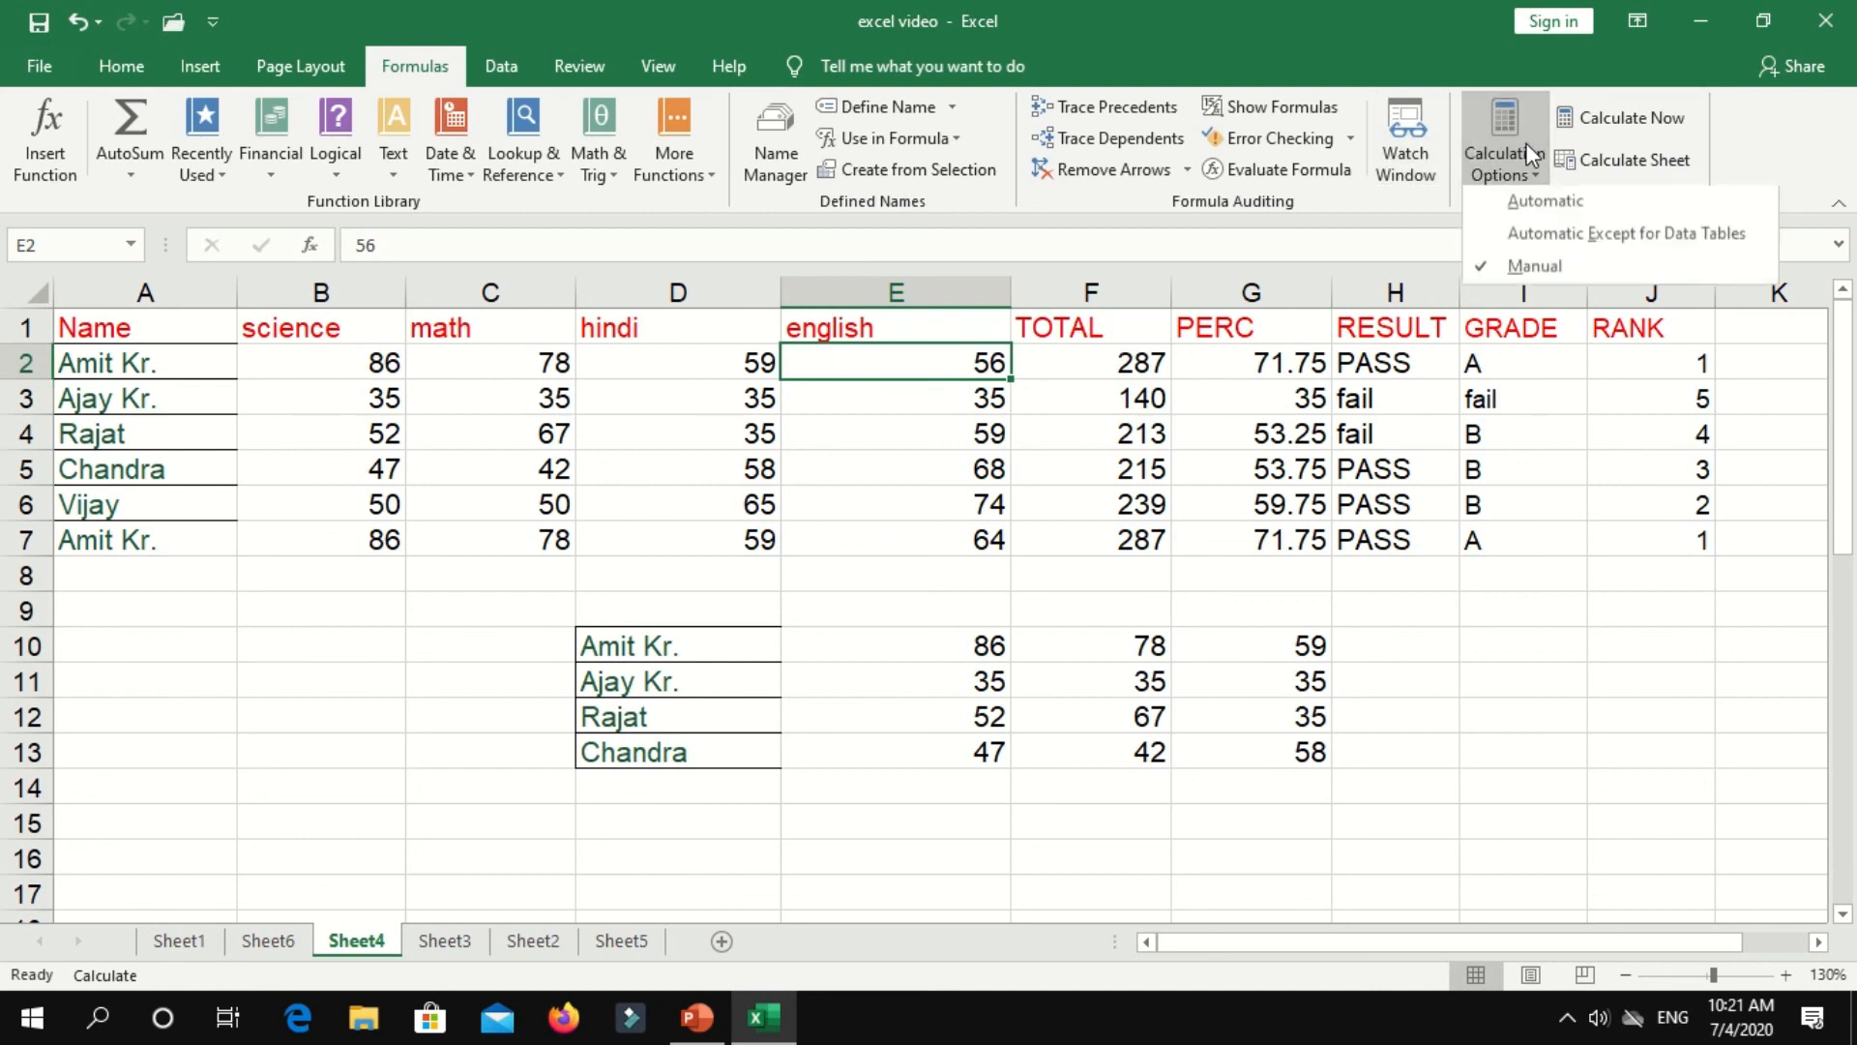
pyautogui.click(1527, 207)
pyautogui.click(951, 395)
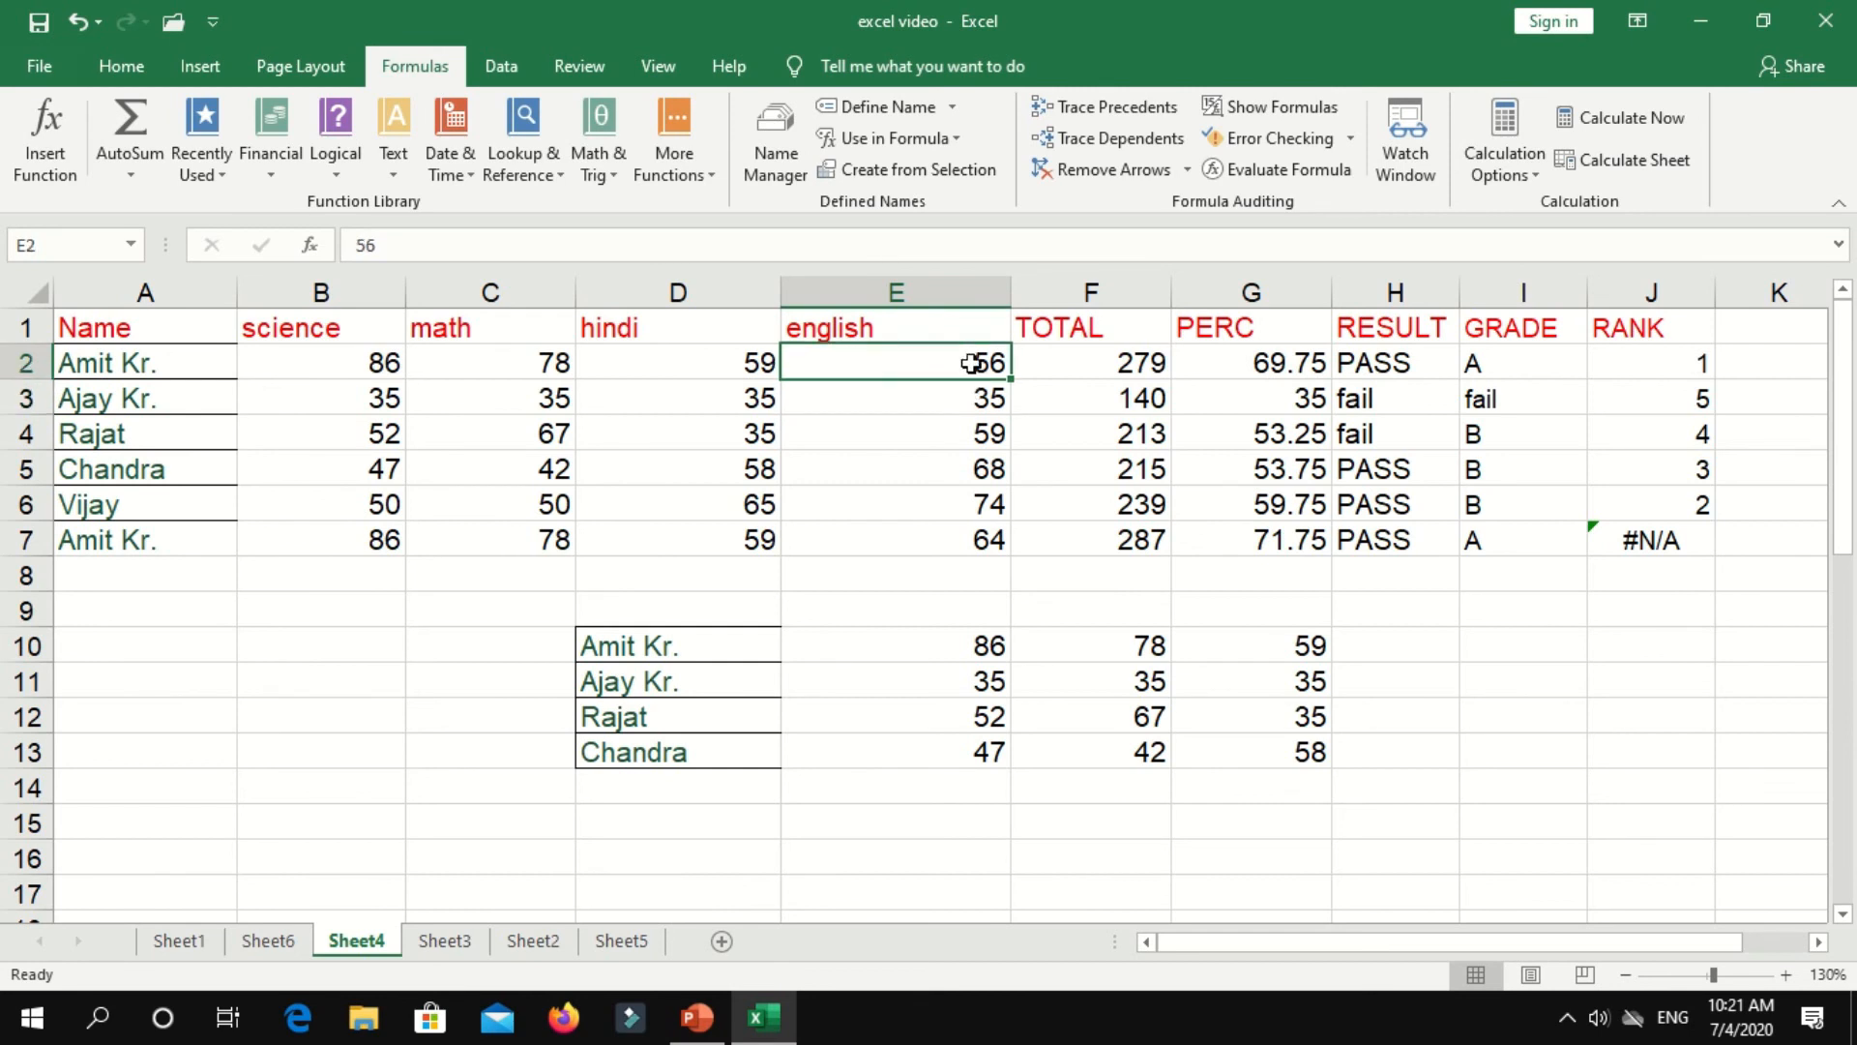
# - Set the Hindi mark in cell D2 to 90
pyautogui.click(1267, 359)
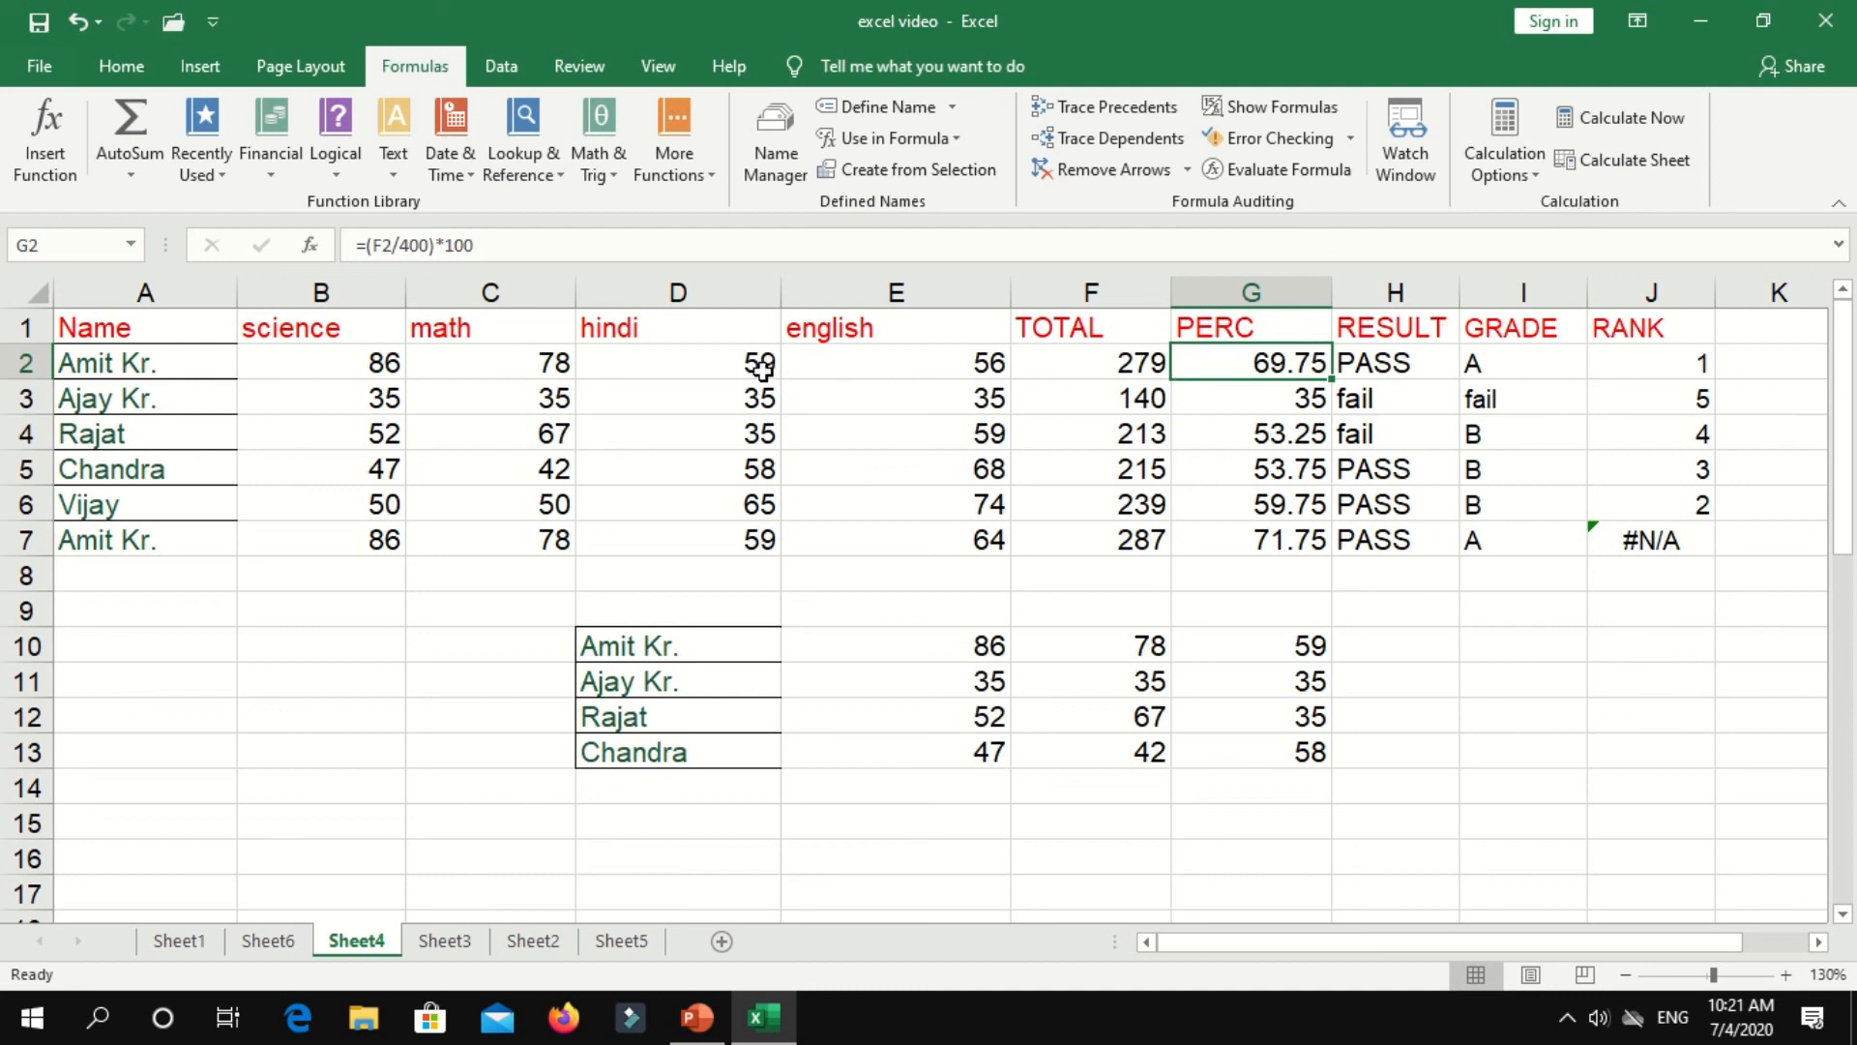
pyautogui.click(1138, 360)
pyautogui.click(746, 363)
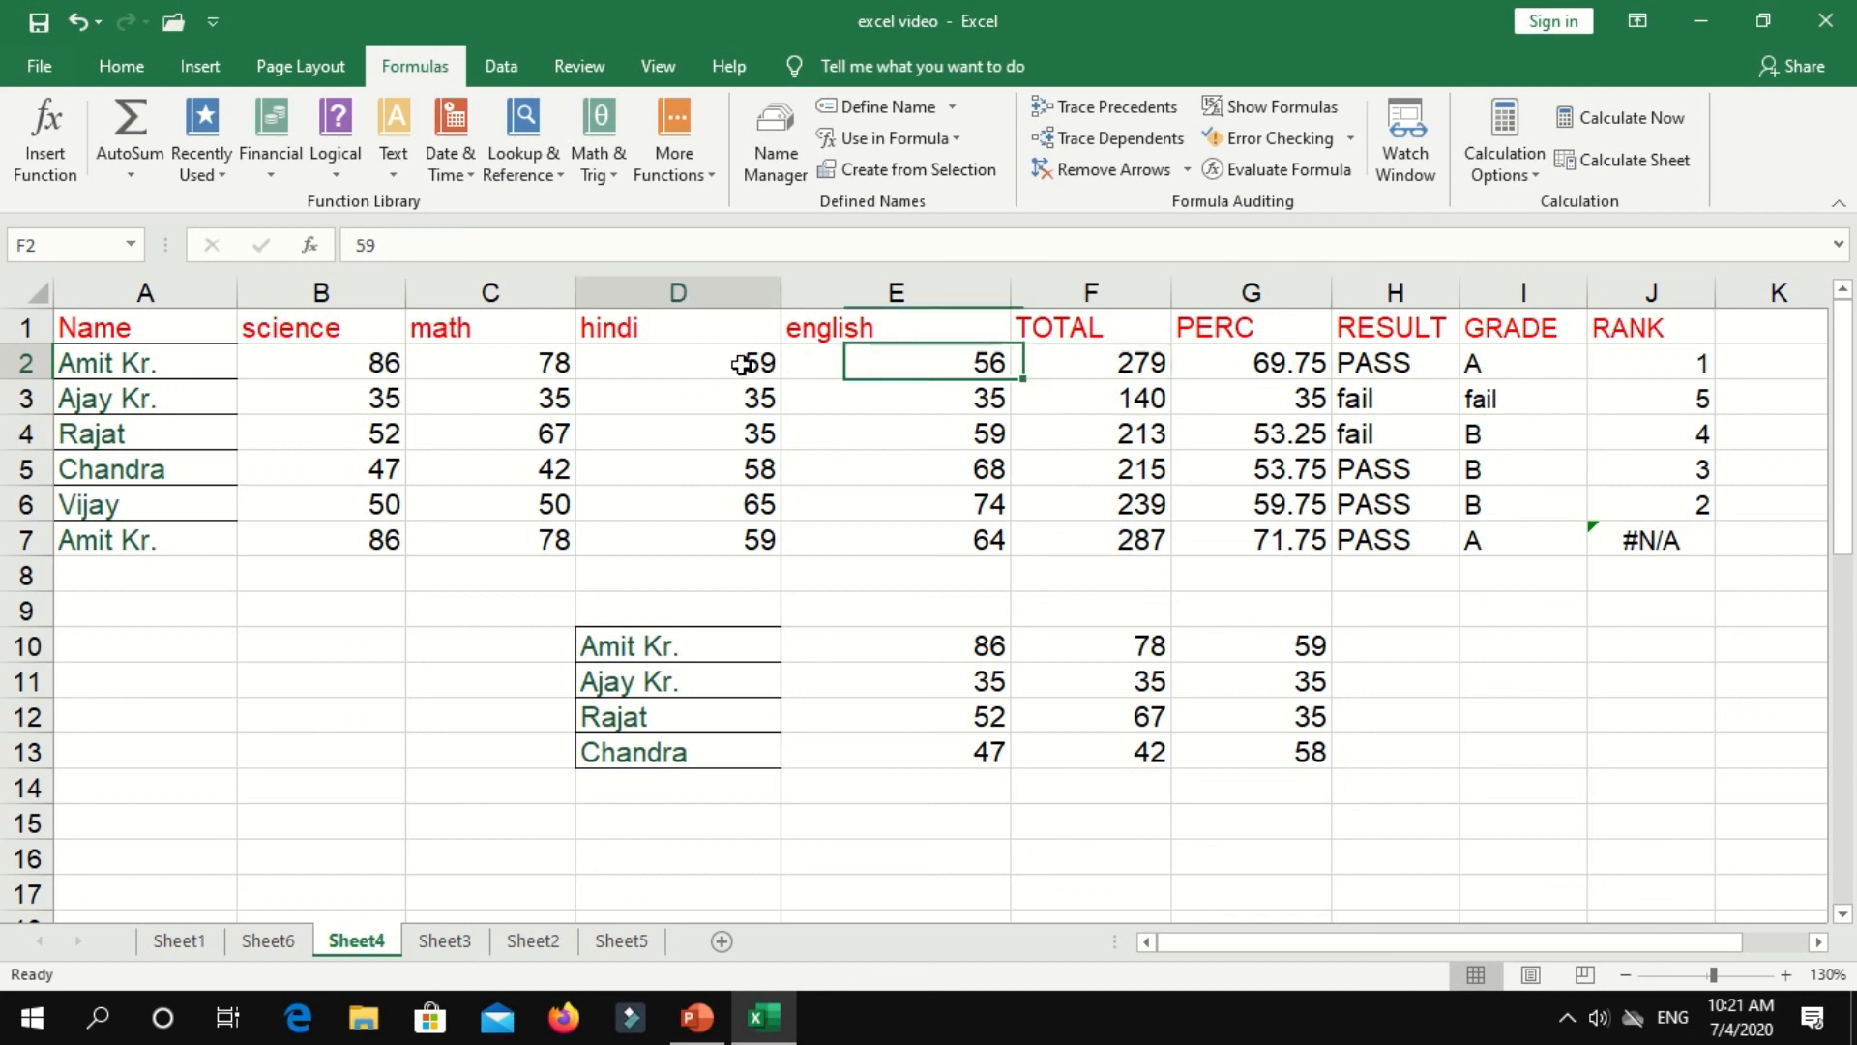
pyautogui.write('90')
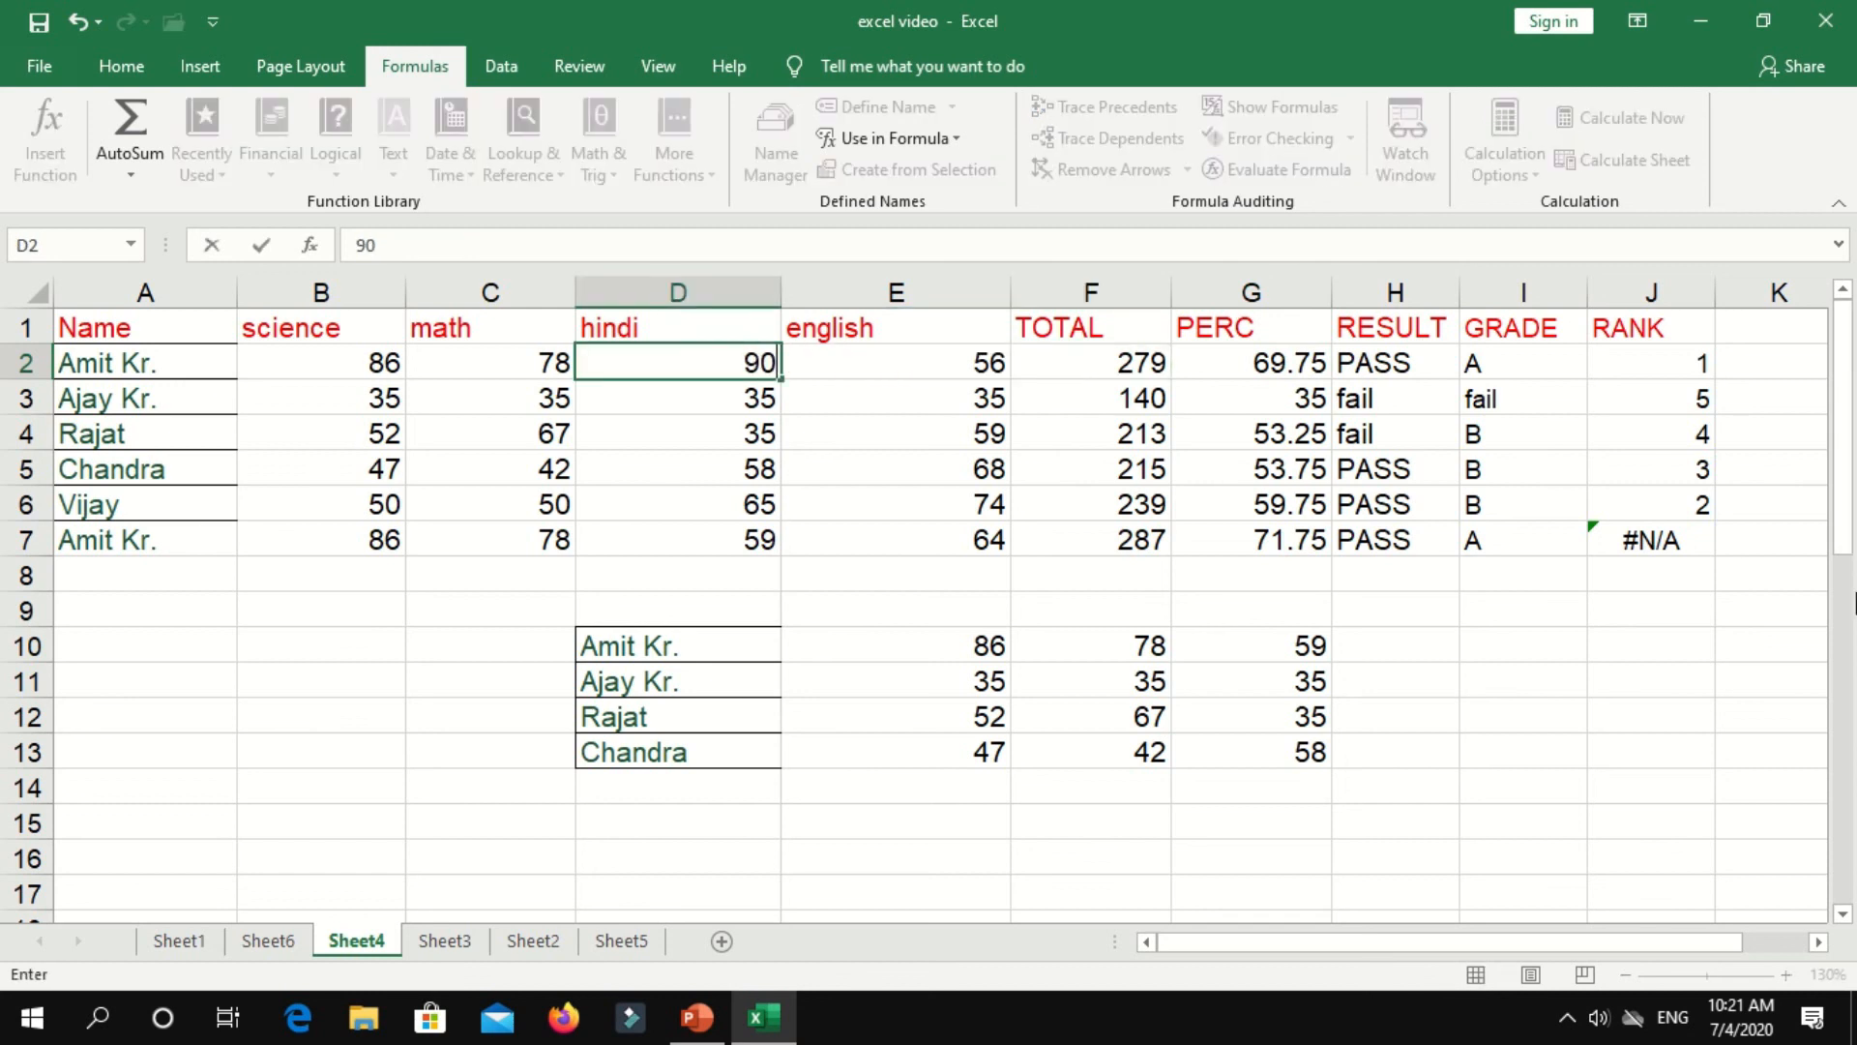
pyautogui.click(1297, 459)
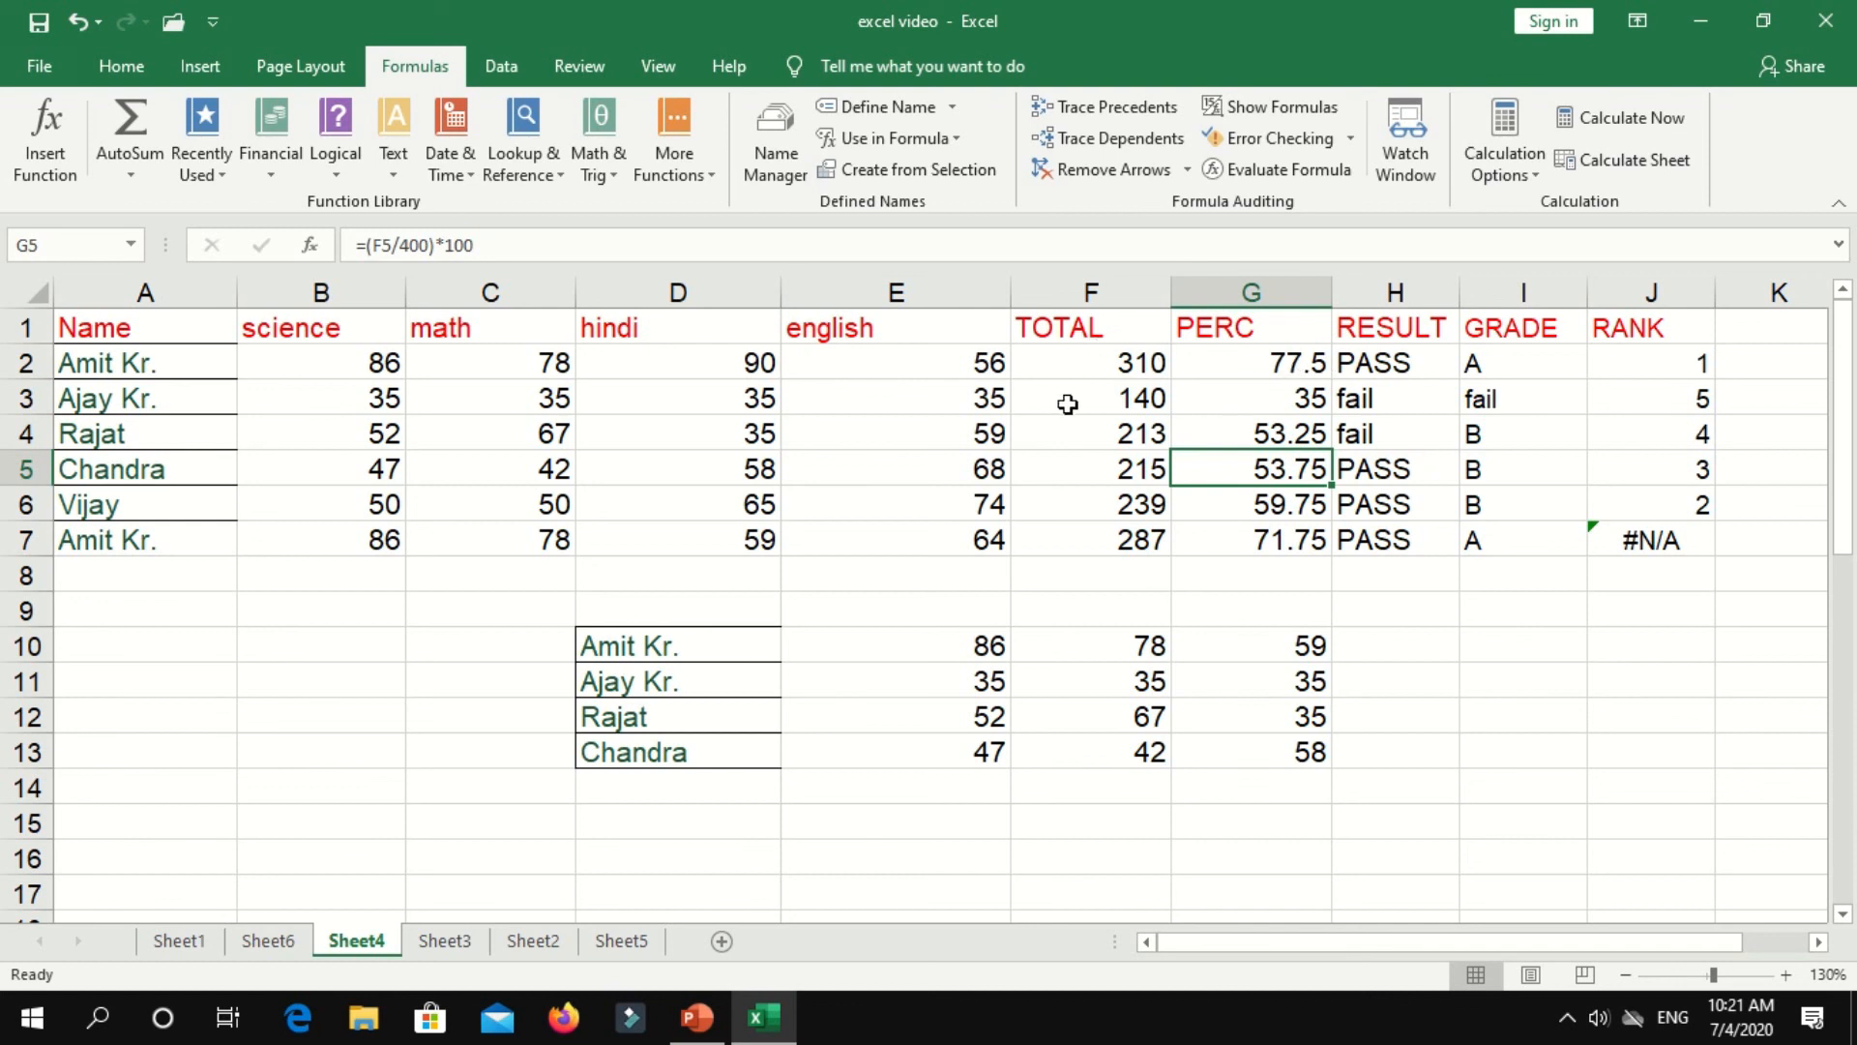
# - Switch the calculation mode to Manual
pyautogui.click(1535, 170)
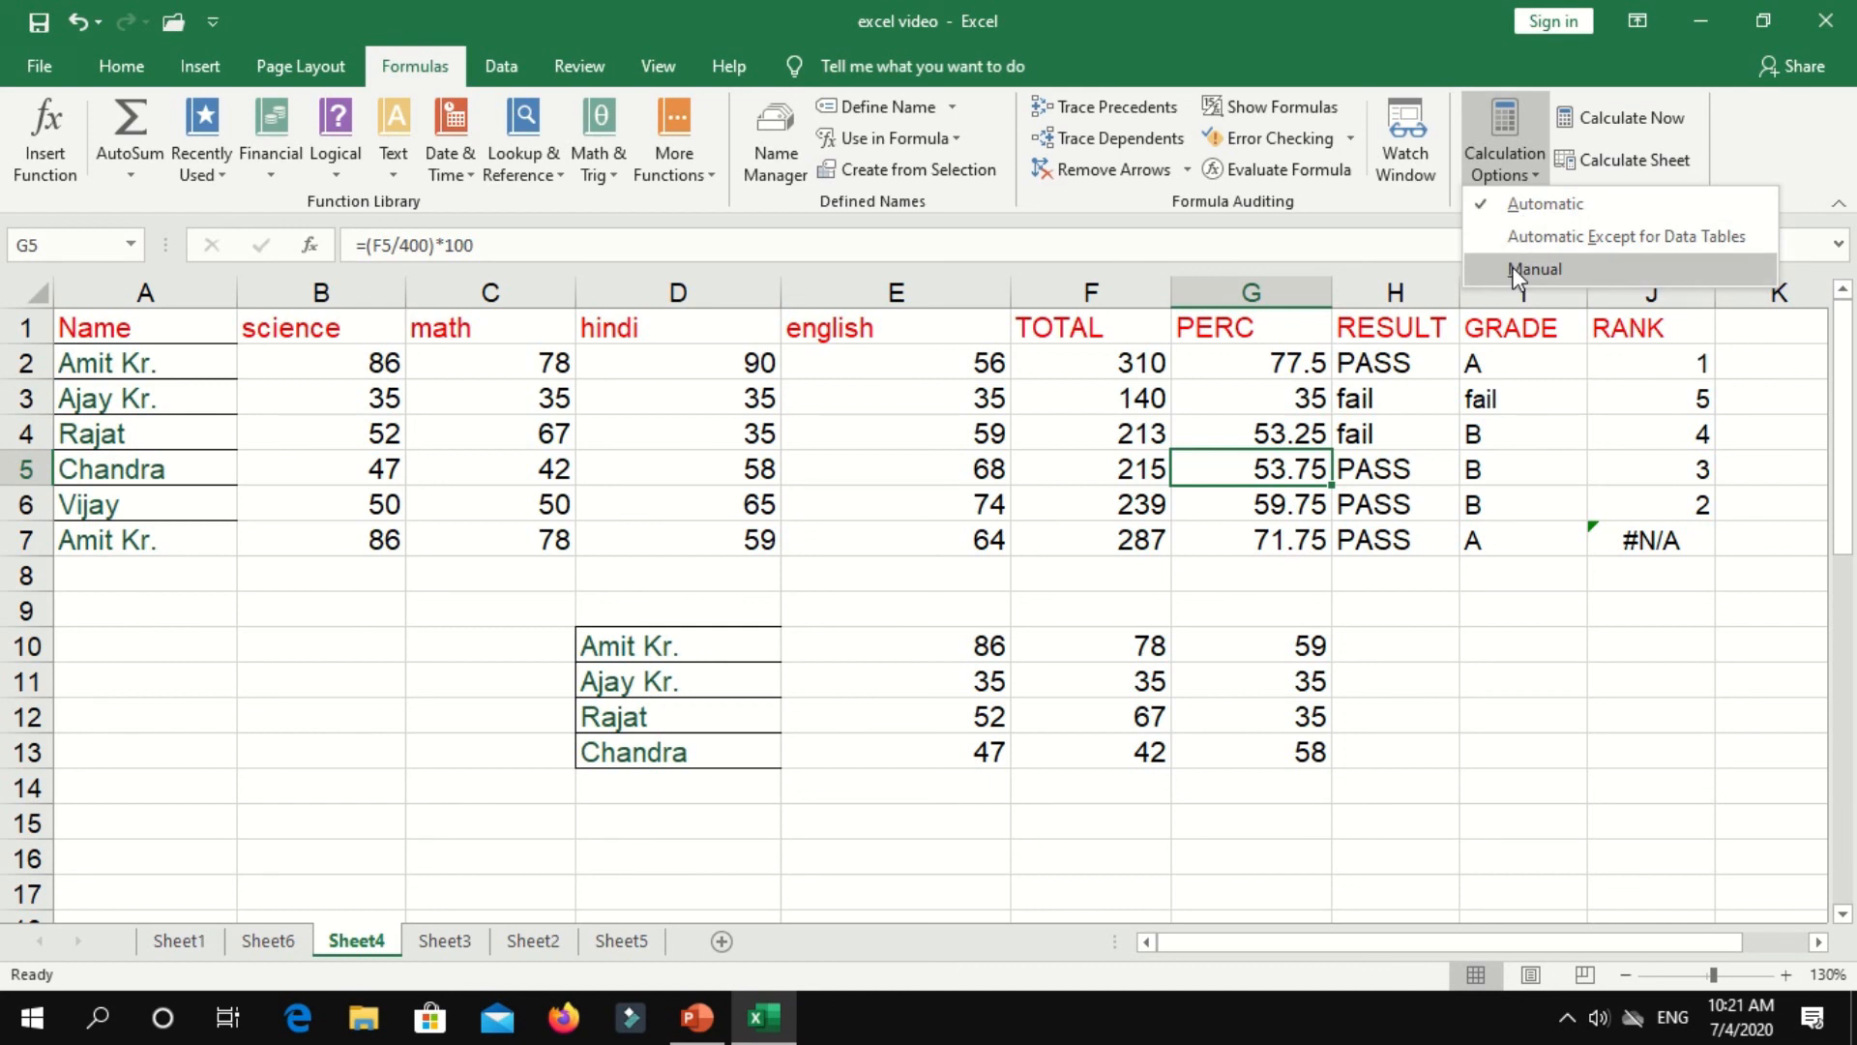
pyautogui.click(1536, 269)
# - Set the English mark in cell E2 to 67 and recalculate the workbook on demand
pyautogui.click(984, 365)
pyautogui.write('67')
pyautogui.click(1052, 435)
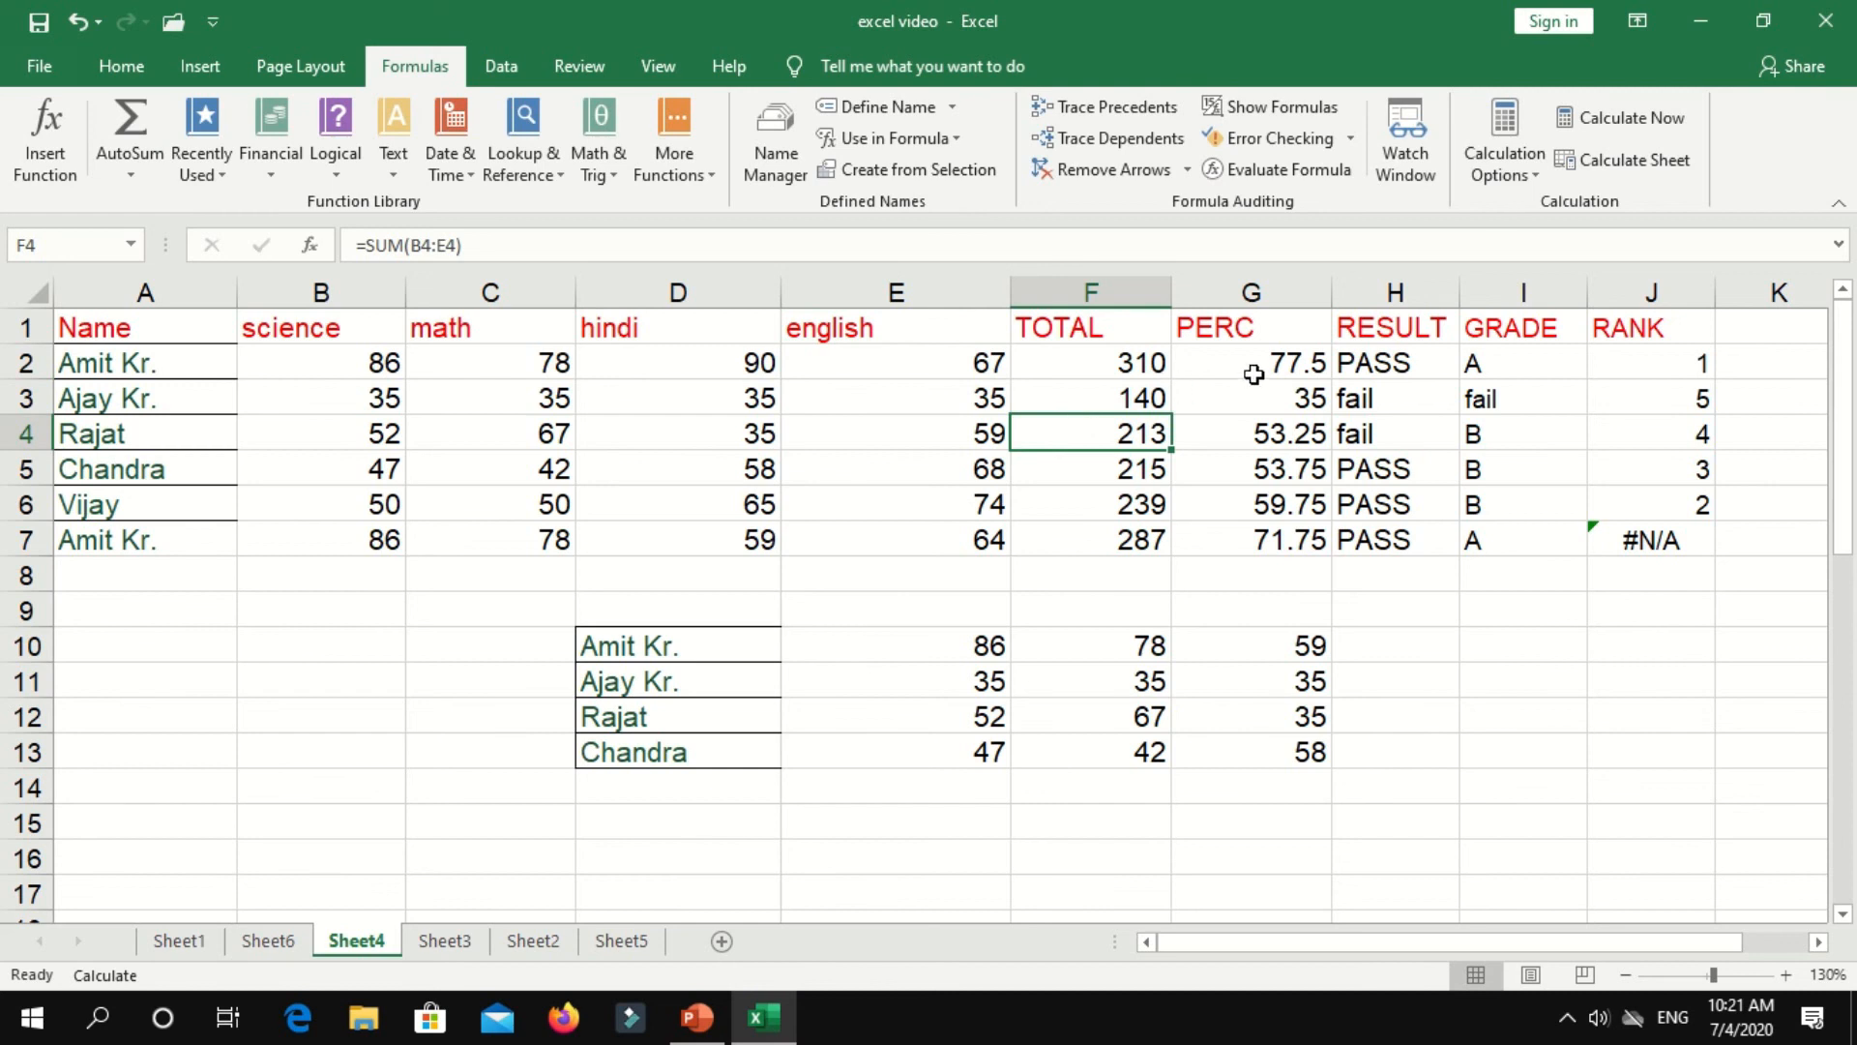
pyautogui.click(968, 372)
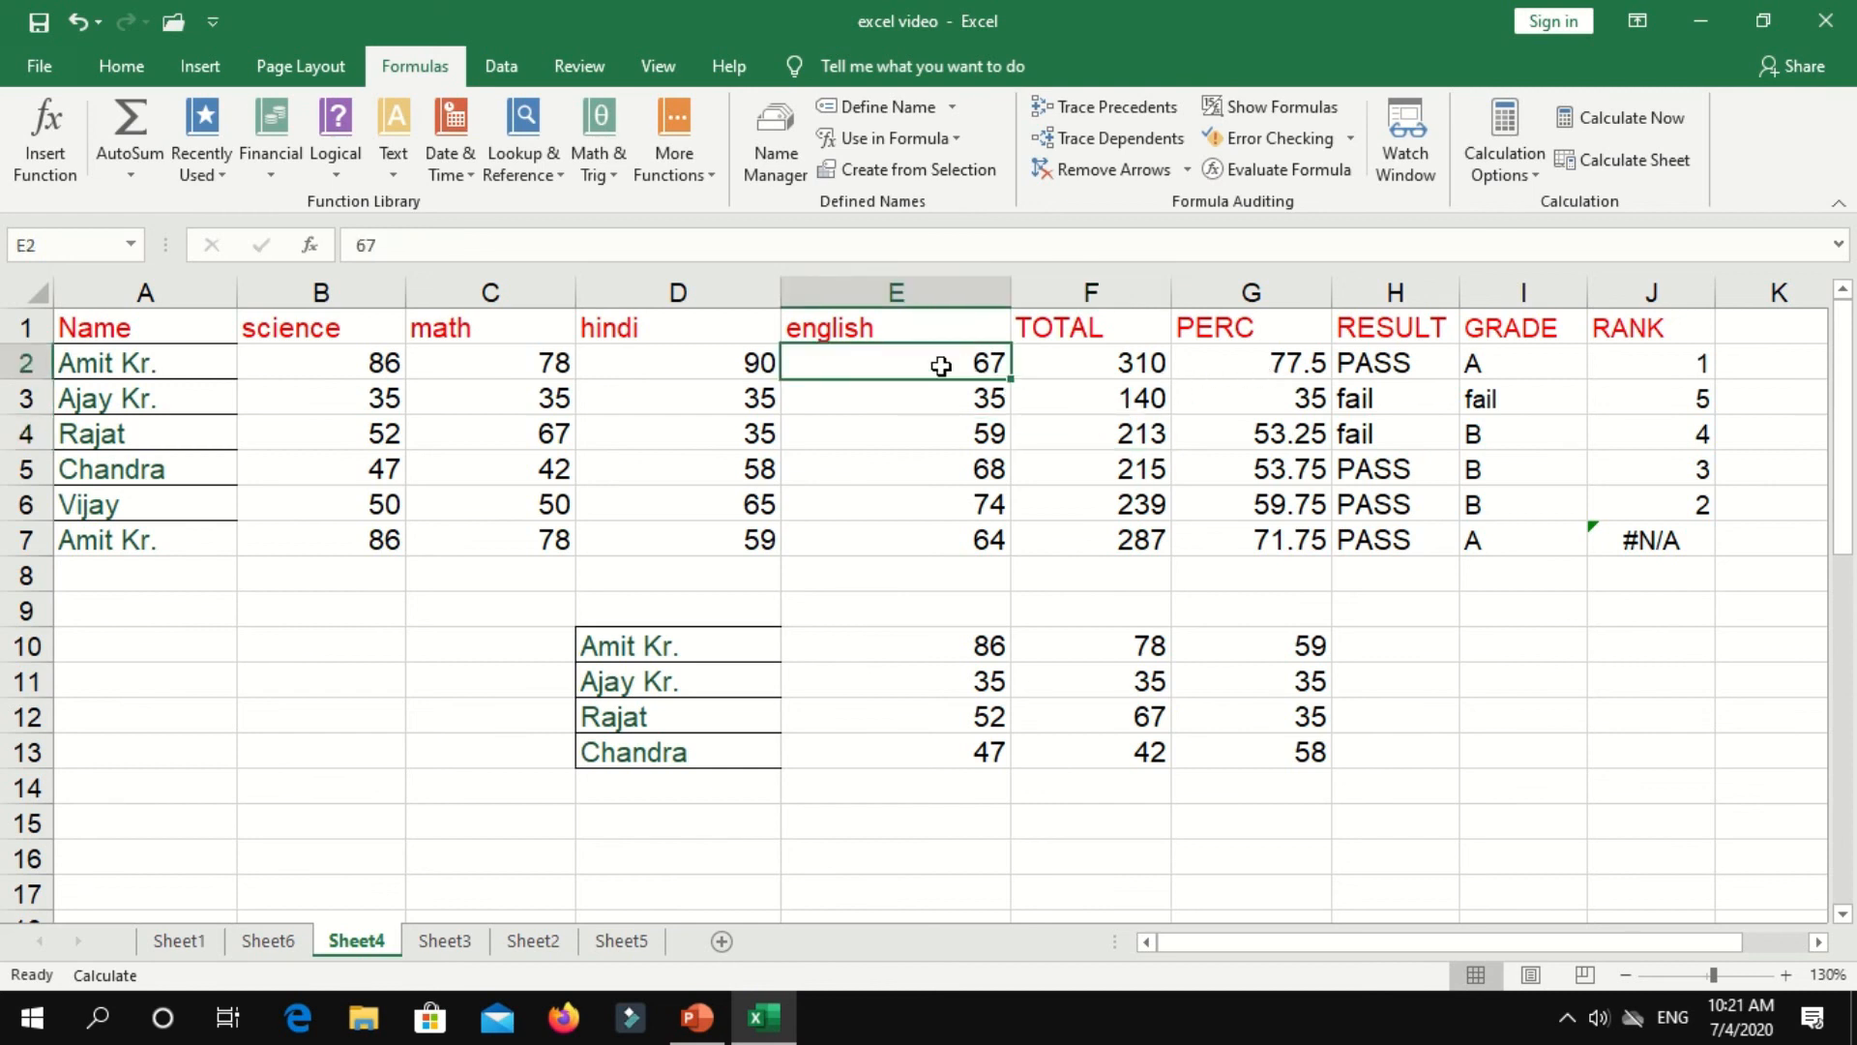
pyautogui.click(1605, 120)
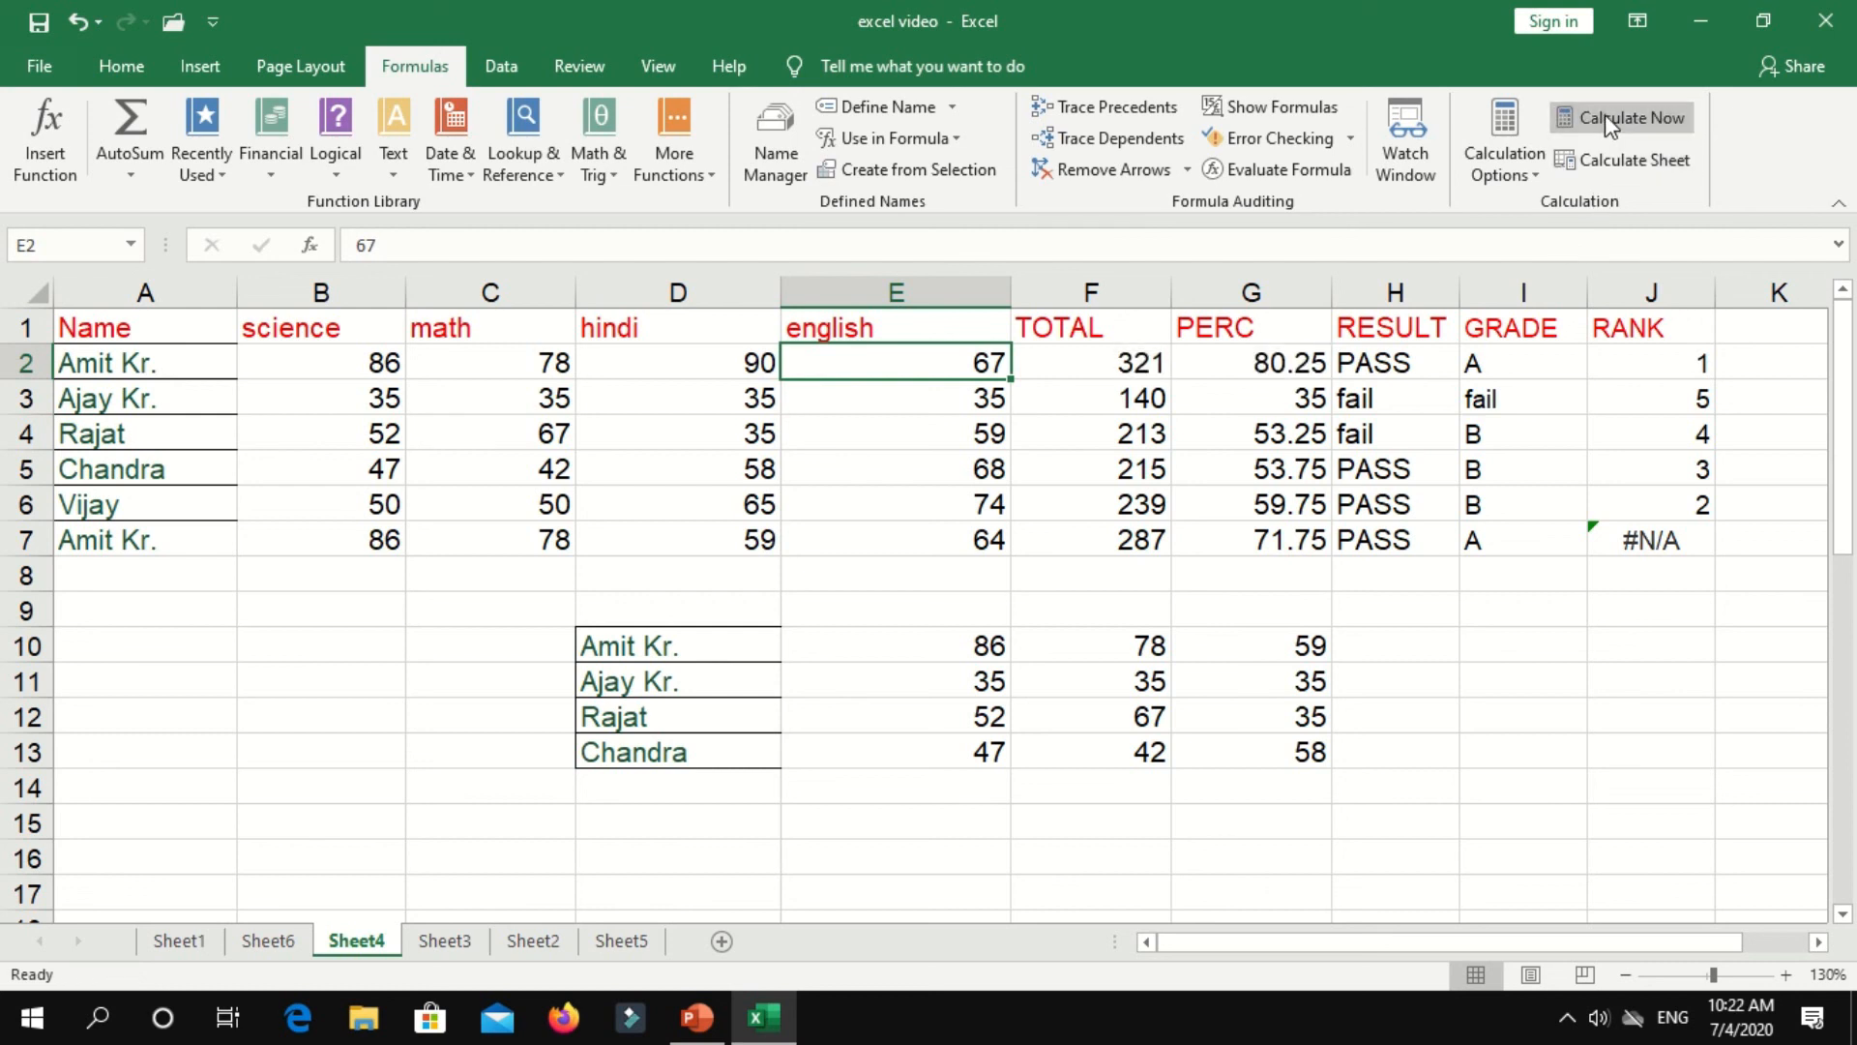